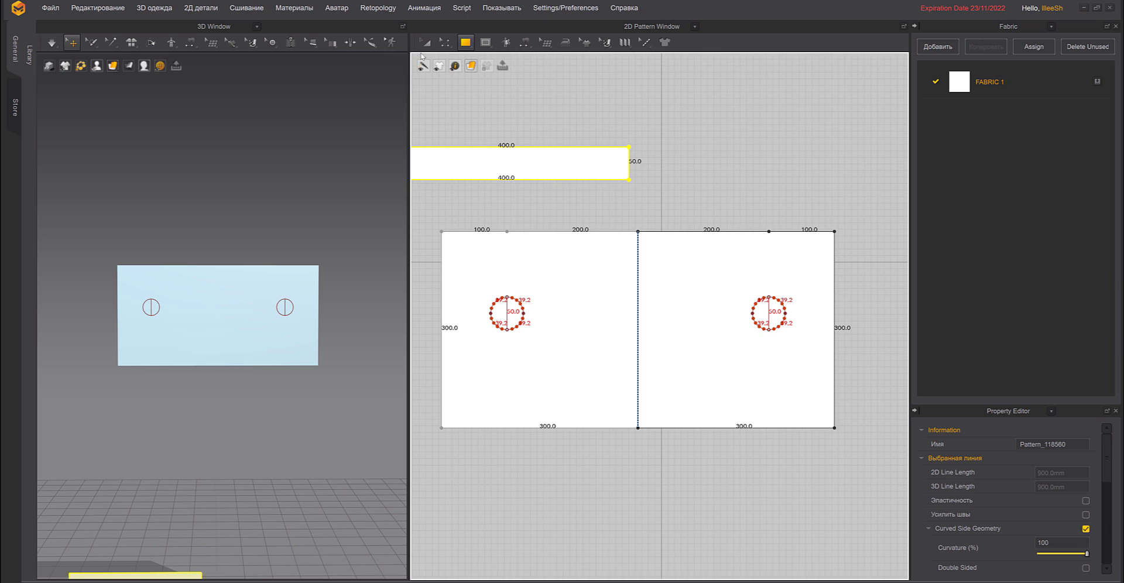
# Move the 400 × 50 mm strip above the large panel in 2D and place it in front of that panel in 3D.
pyautogui.click(426, 42)
pyautogui.moveTo(555, 162); pyautogui.dragTo(708, 173)
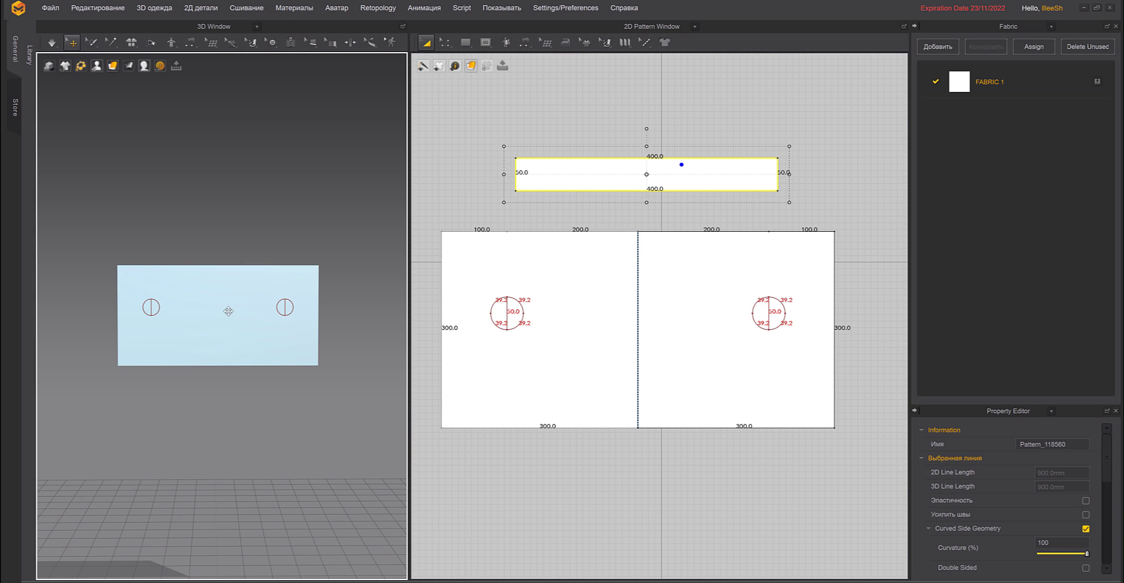
pyautogui.moveTo(238, 376); pyautogui.dragTo(302, 383, button='right')
pyautogui.click(115, 319)
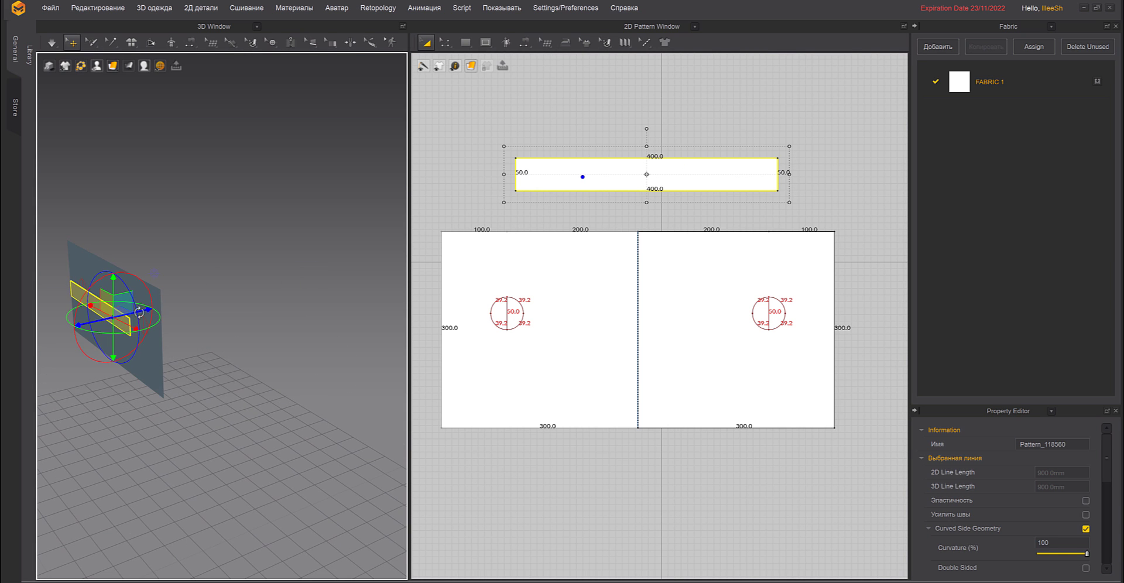
pyautogui.moveTo(196, 304); pyautogui.dragTo(175, 335, button='right')
pyautogui.moveTo(155, 317); pyautogui.dragTo(192, 318)
pyautogui.moveTo(217, 324); pyautogui.dragTo(180, 295, button='right')
pyautogui.scroll(-2, 206, 296)
pyautogui.moveTo(207, 297); pyautogui.dragTo(300, 261, button='middle')
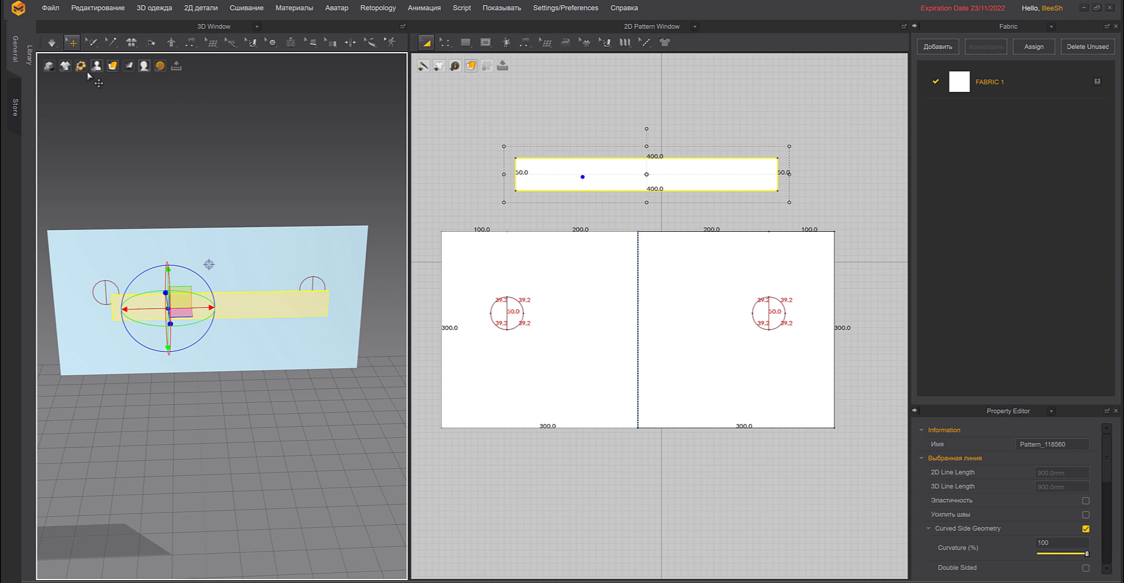
# Segment-sew both short ends of the strip to the vertical 50 mm lines inside the panel's two circles.
pyautogui.moveTo(190, 43)
pyautogui.click(205, 81)
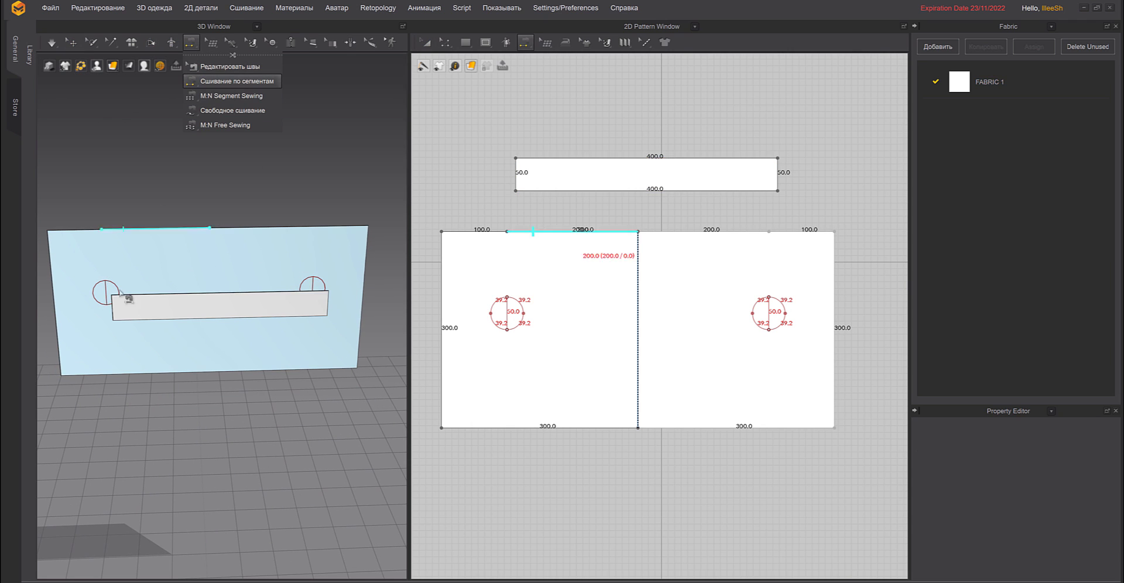
pyautogui.click(112, 305)
pyautogui.click(108, 292)
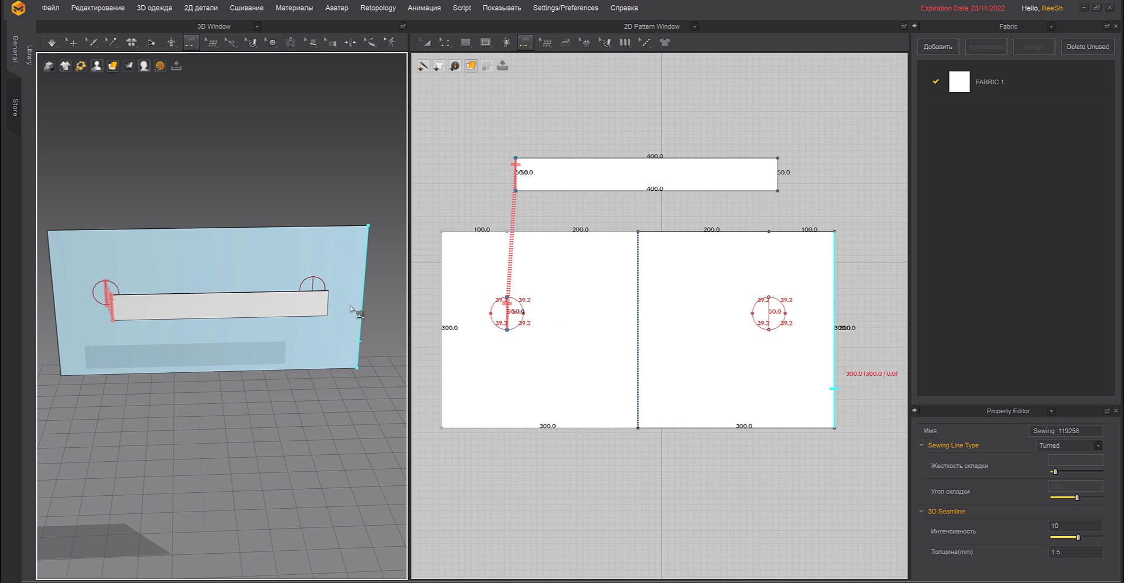
pyautogui.click(328, 304)
pyautogui.click(313, 285)
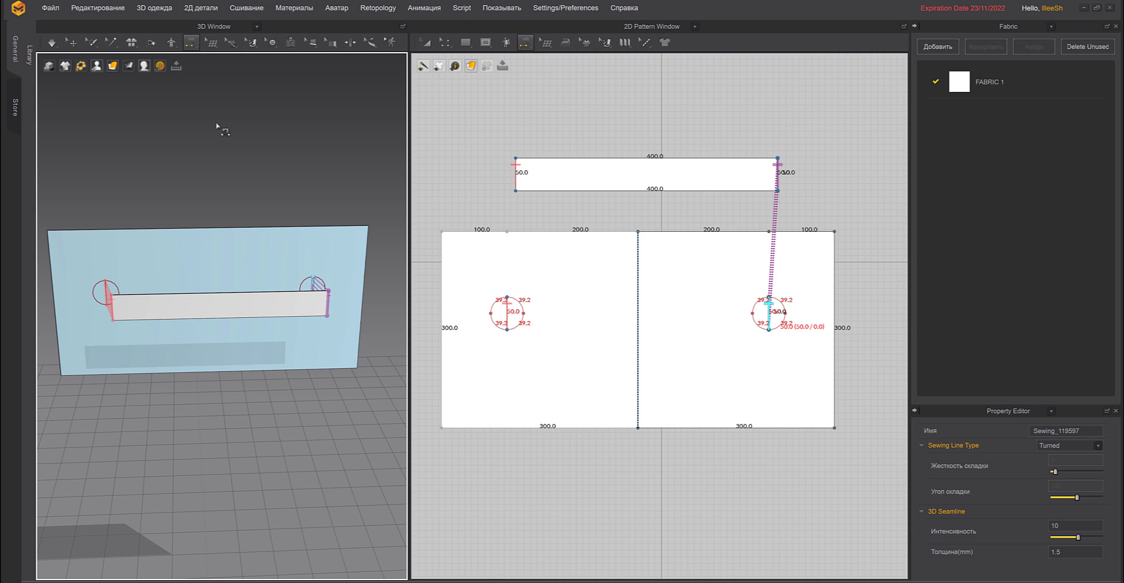
# Simulate the garment so the strip's sewn ends pull onto the panel, and view it from the front.
pyautogui.click(72, 42)
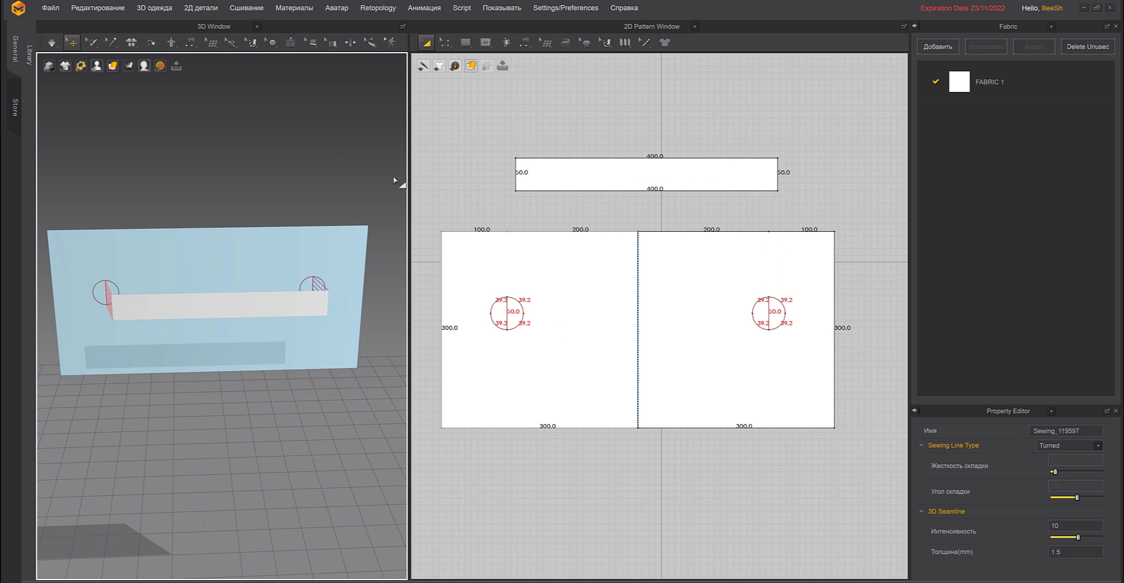
pyautogui.press('space')
pyautogui.press('space')
pyautogui.press('2')
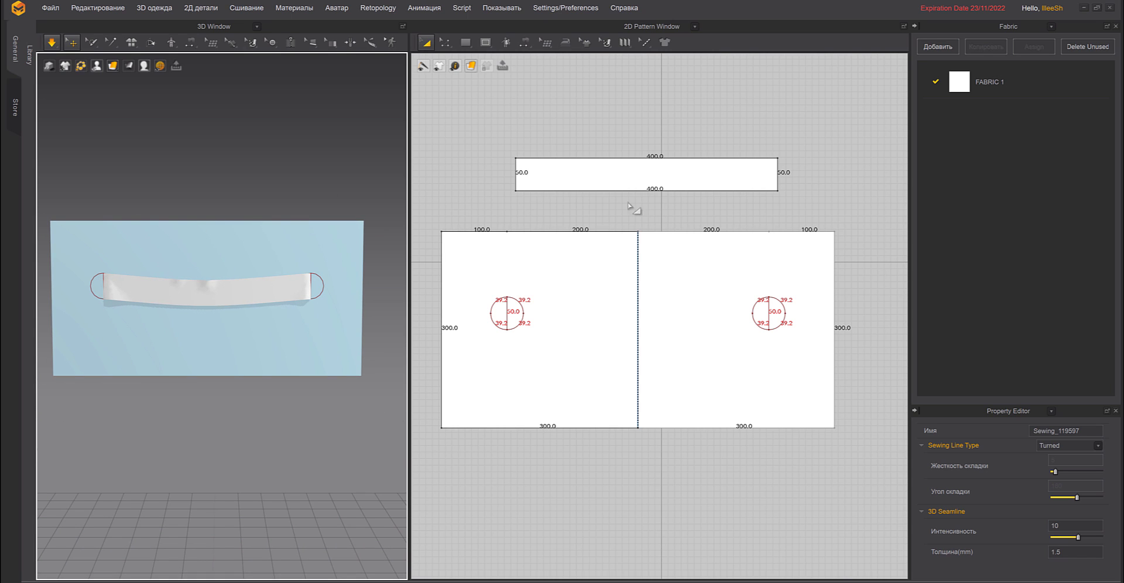
# Apply the Wool_Melton physical property preset to FABRIC 1.
pyautogui.click(991, 85)
pyautogui.scroll(-5, 1112, 517)
pyautogui.click(1063, 516)
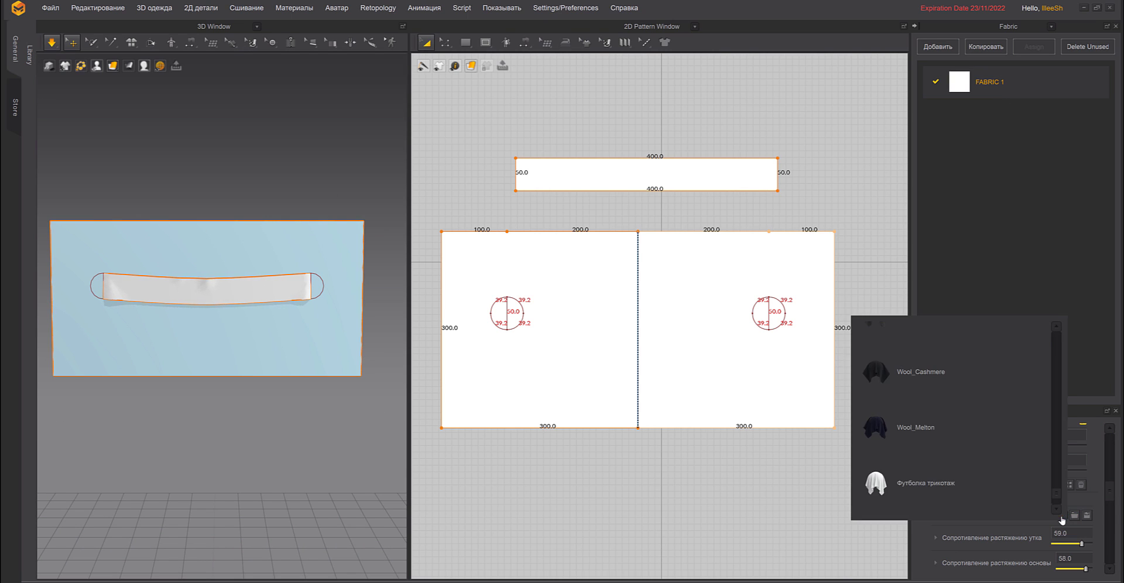
pyautogui.click(923, 430)
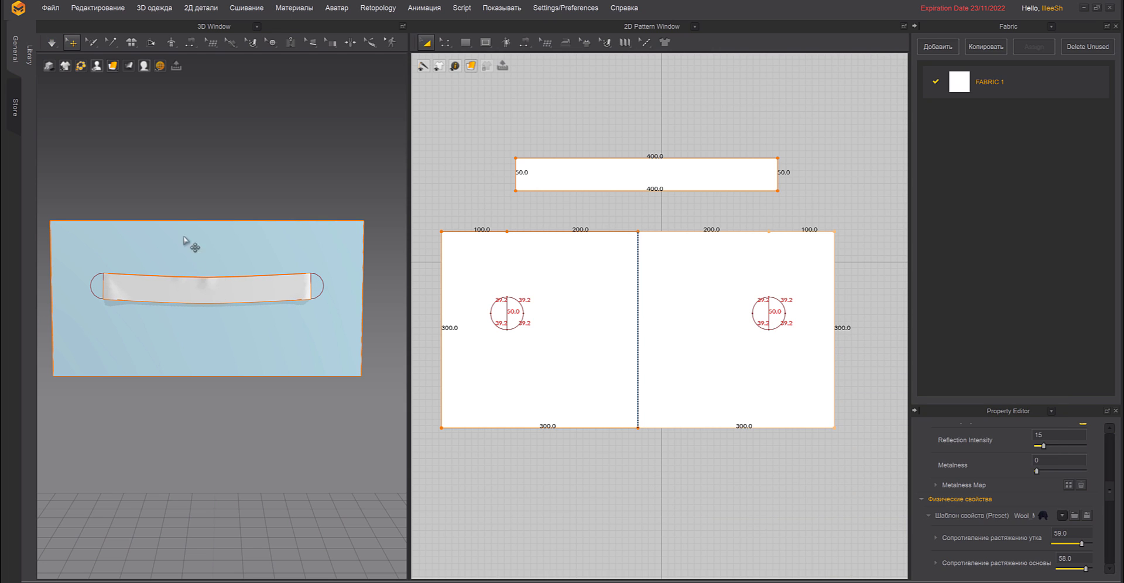
# Set the strip's mesh particle size to 5 mm and tug the strip during simulation to settle it.
pyautogui.moveTo(214, 276); pyautogui.dragTo(228, 284)
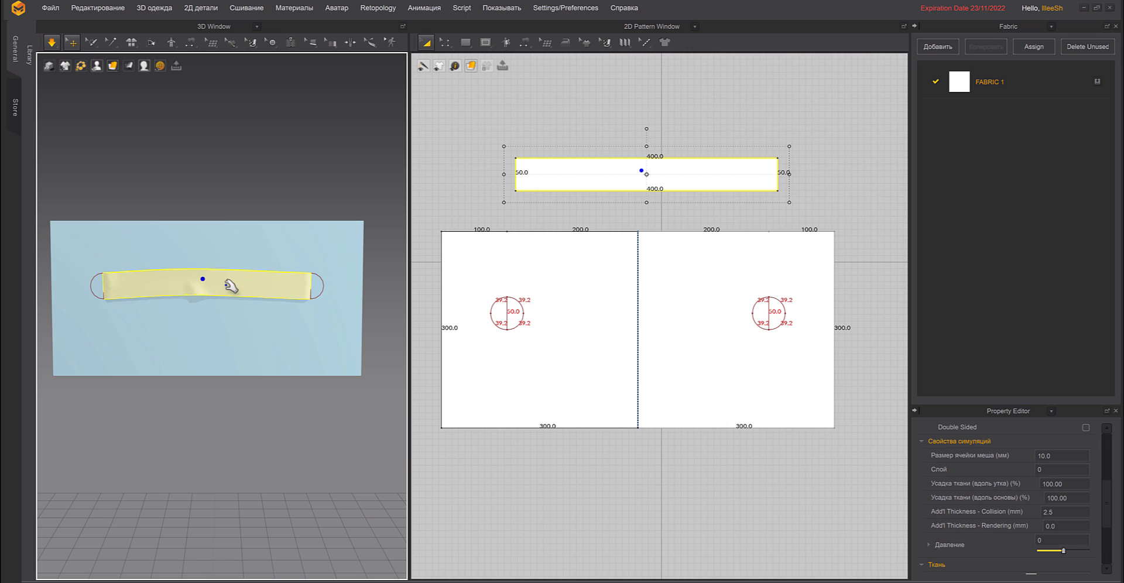
pyautogui.click(1072, 454)
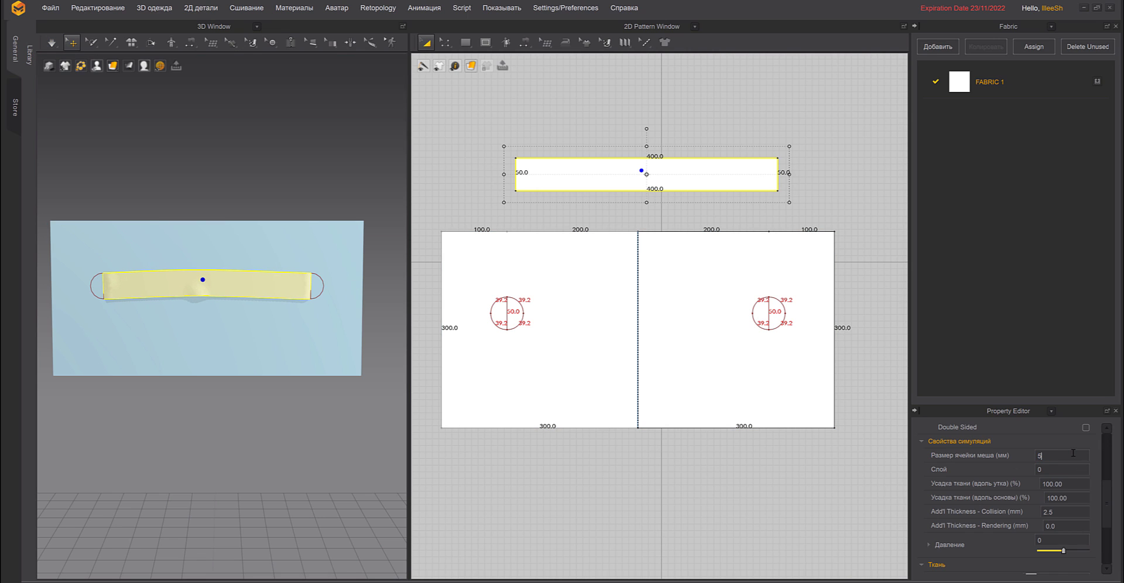
pyautogui.write('5')
pyautogui.press('Return')
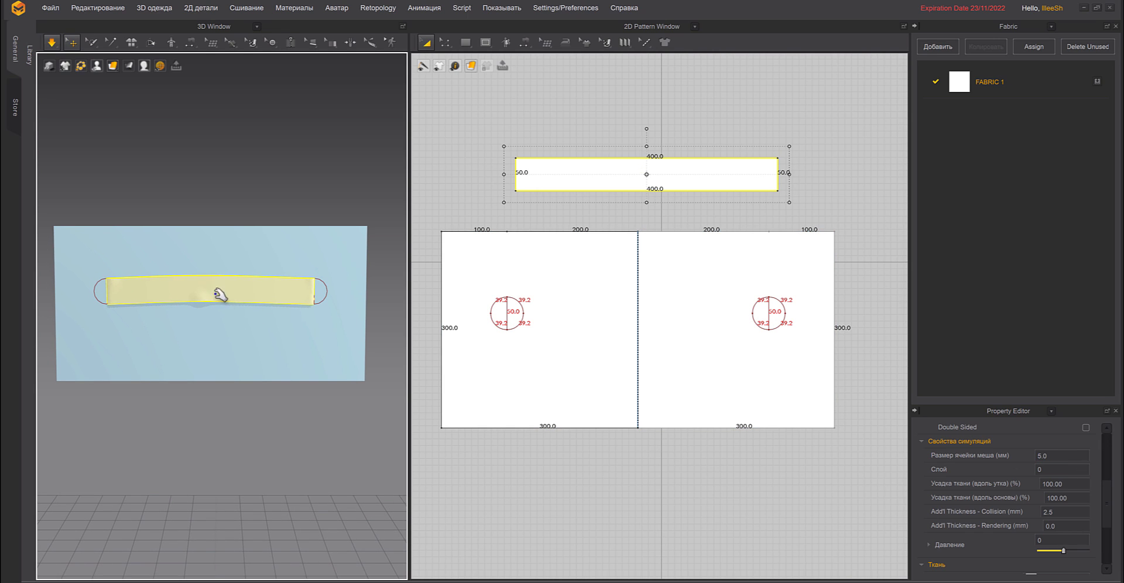
pyautogui.moveTo(221, 295); pyautogui.dragTo(245, 304)
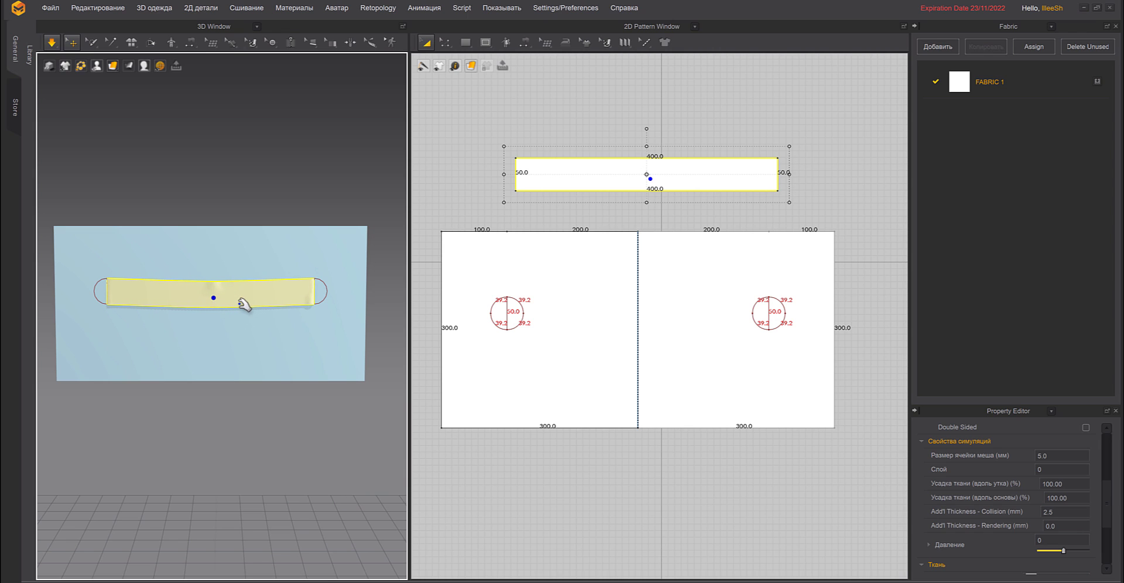
# Split the strip's upper long edge uniformly into 2 segments.
pyautogui.click(433, 88)
pyautogui.click(445, 43)
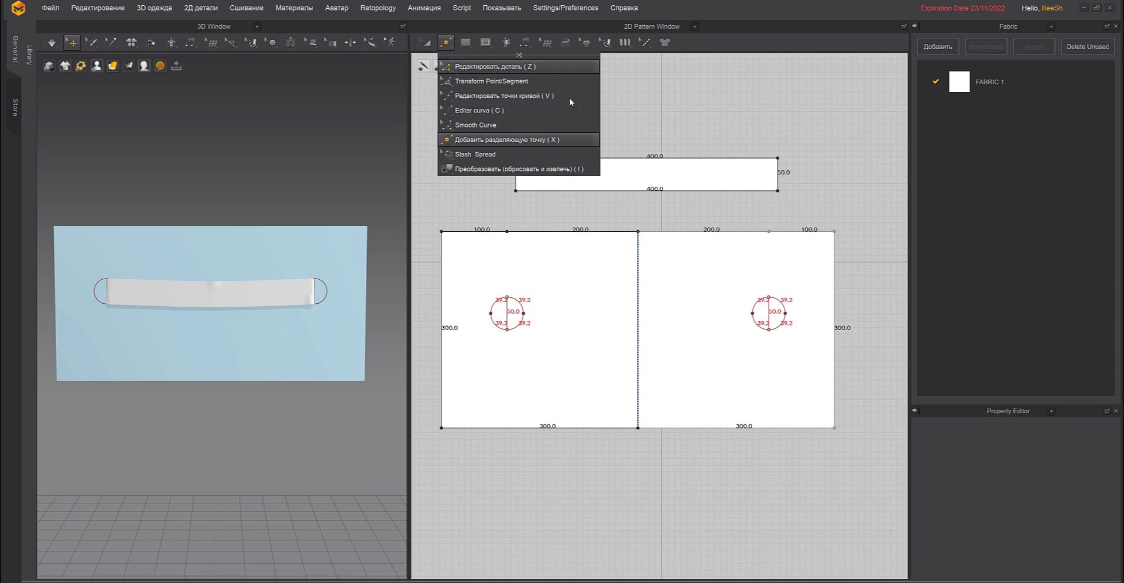
pyautogui.click(547, 140)
pyautogui.rightClick(646, 158)
pyautogui.click(483, 318)
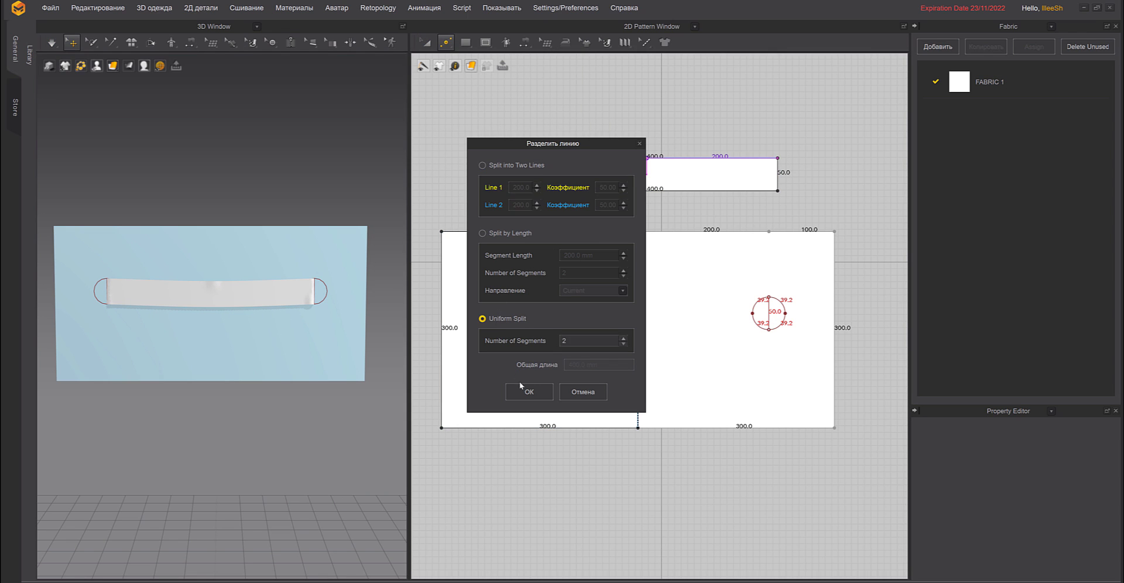
pyautogui.click(529, 391)
# Draw a vertical internal line across the strip from the new midpoint to its lower edge.
pyautogui.click(488, 45)
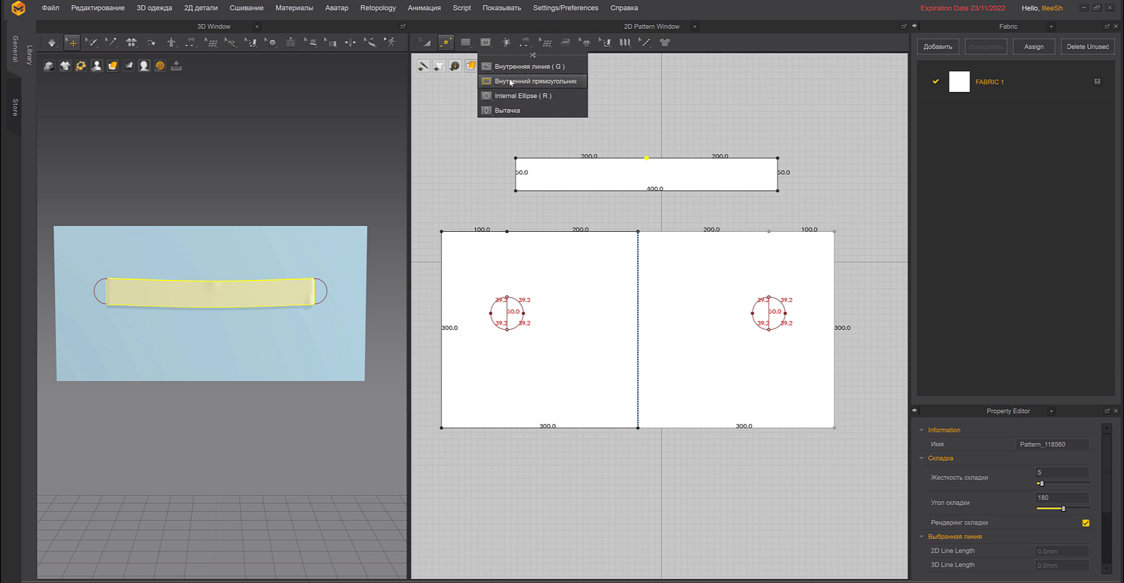
pyautogui.click(510, 81)
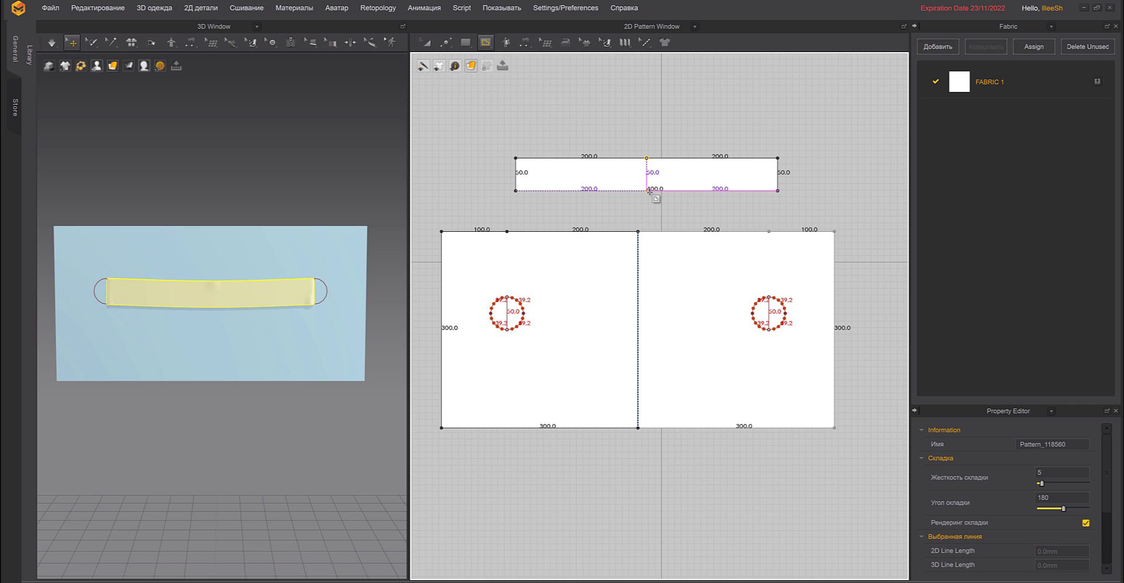
pyautogui.click(648, 192)
pyautogui.click(445, 42)
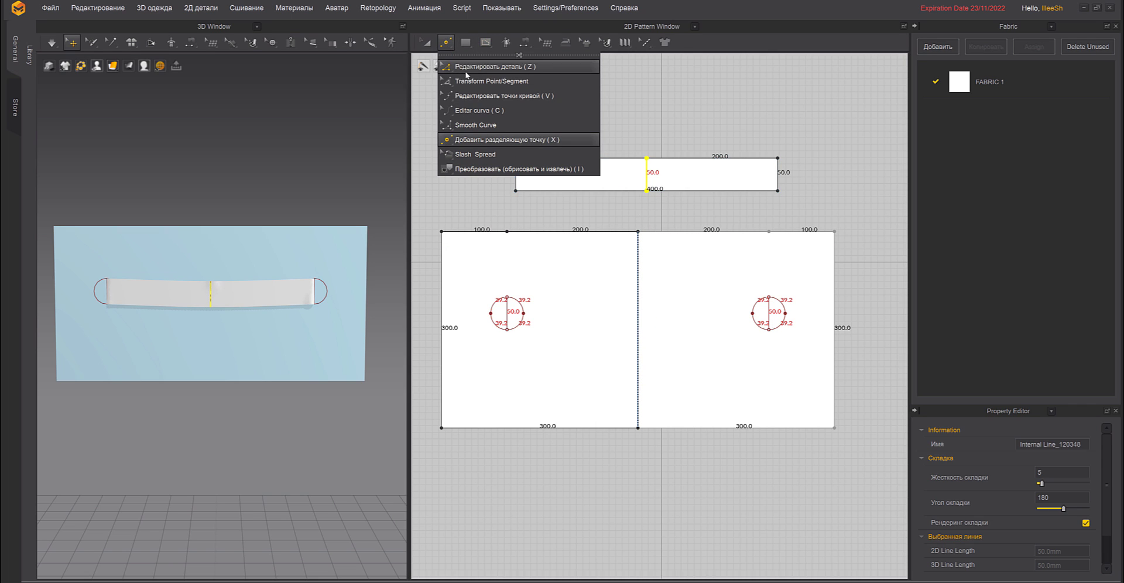
pyautogui.click(465, 72)
pyautogui.moveTo(269, 258); pyautogui.dragTo(272, 243, button='middle')
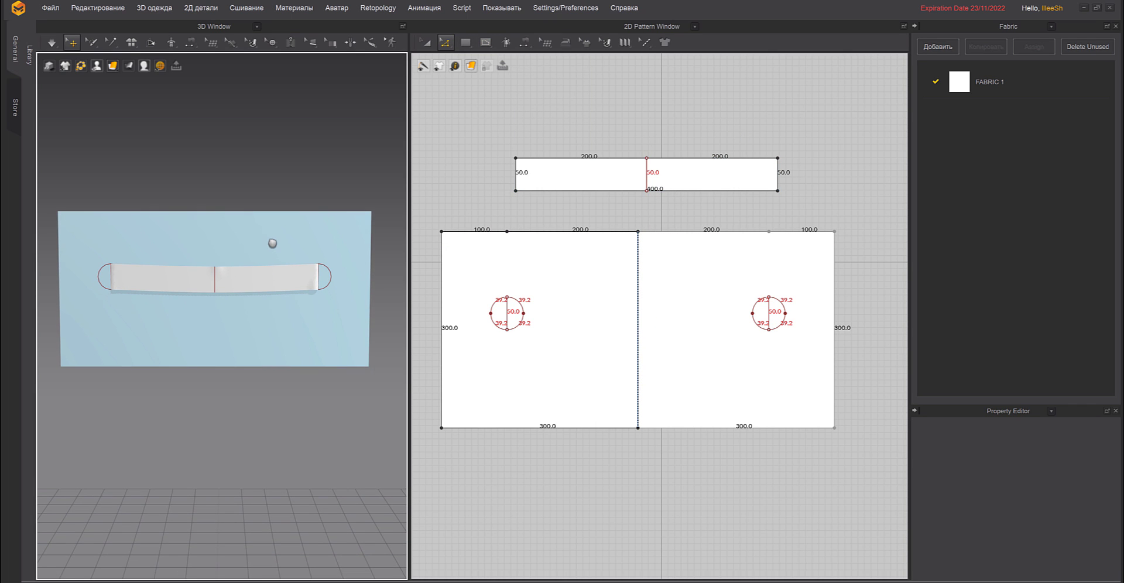
# Create a rectangle pattern 200 mm wide and 50 mm high above the 400 mm strip.
pyautogui.moveTo(657, 218); pyautogui.dragTo(669, 285, button='middle')
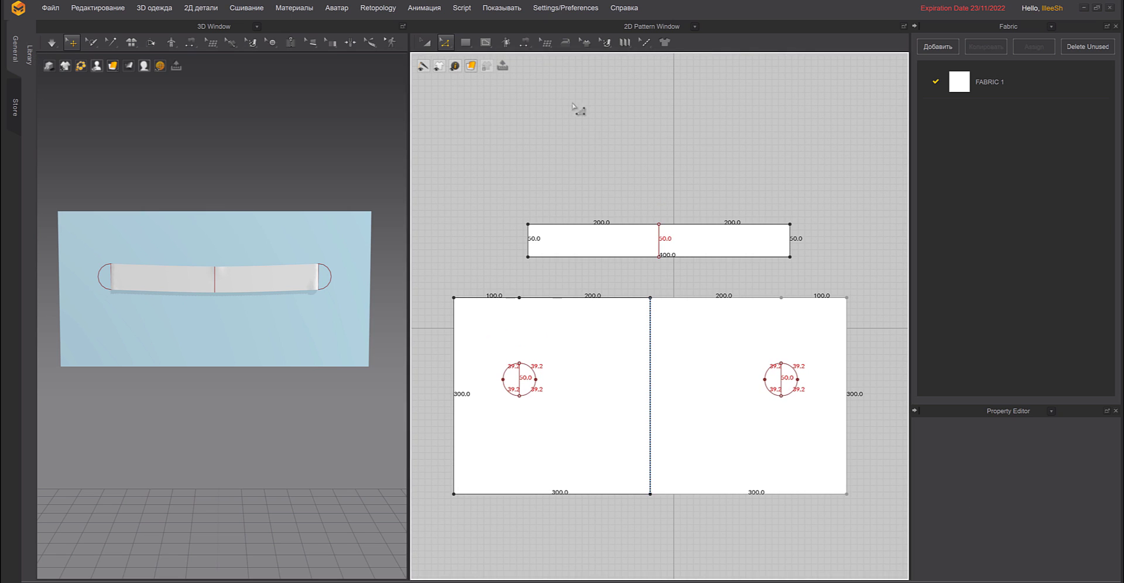
pyautogui.click(465, 43)
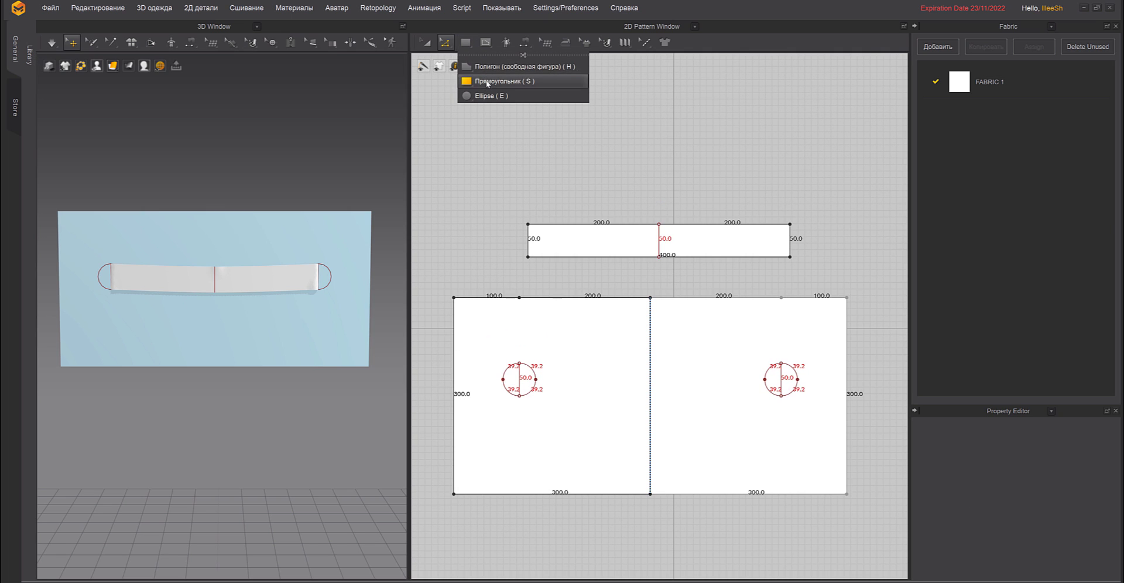
pyautogui.click(488, 82)
pyautogui.click(522, 167)
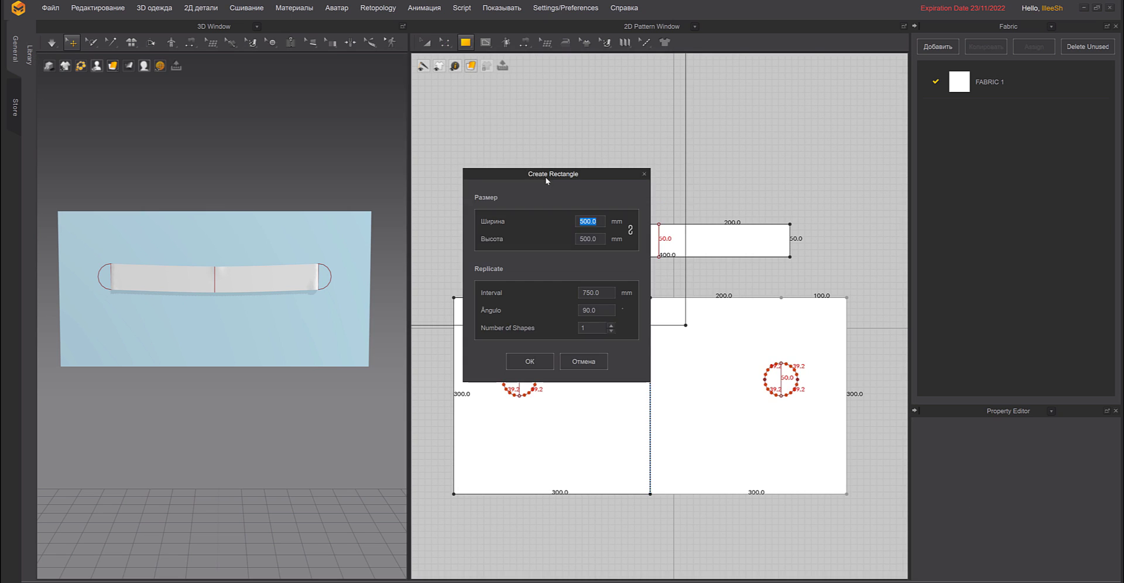
pyautogui.moveTo(546, 181); pyautogui.dragTo(317, 108)
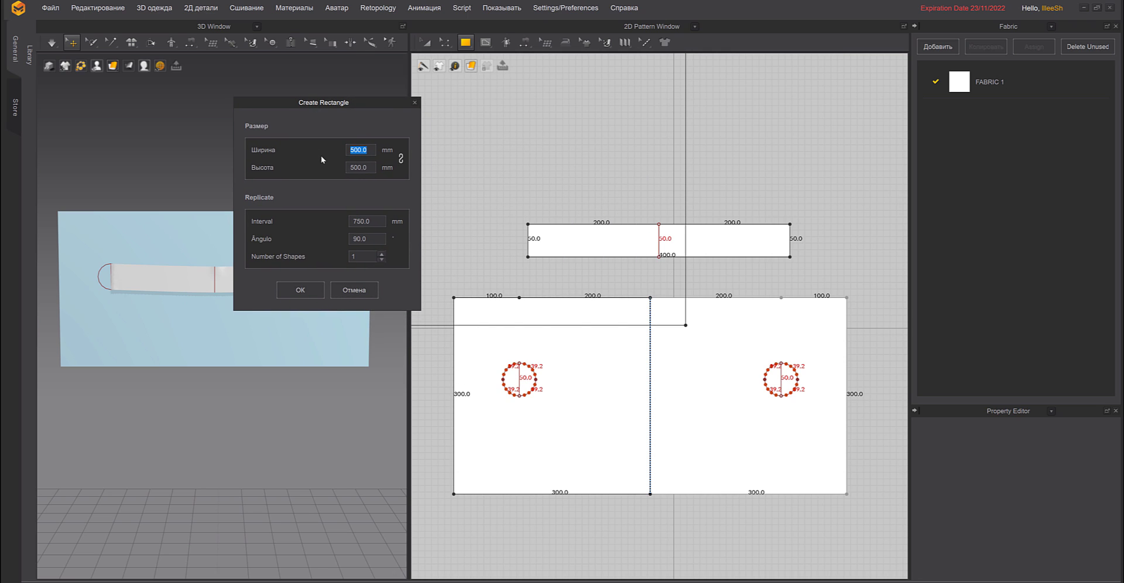
pyautogui.write('200')
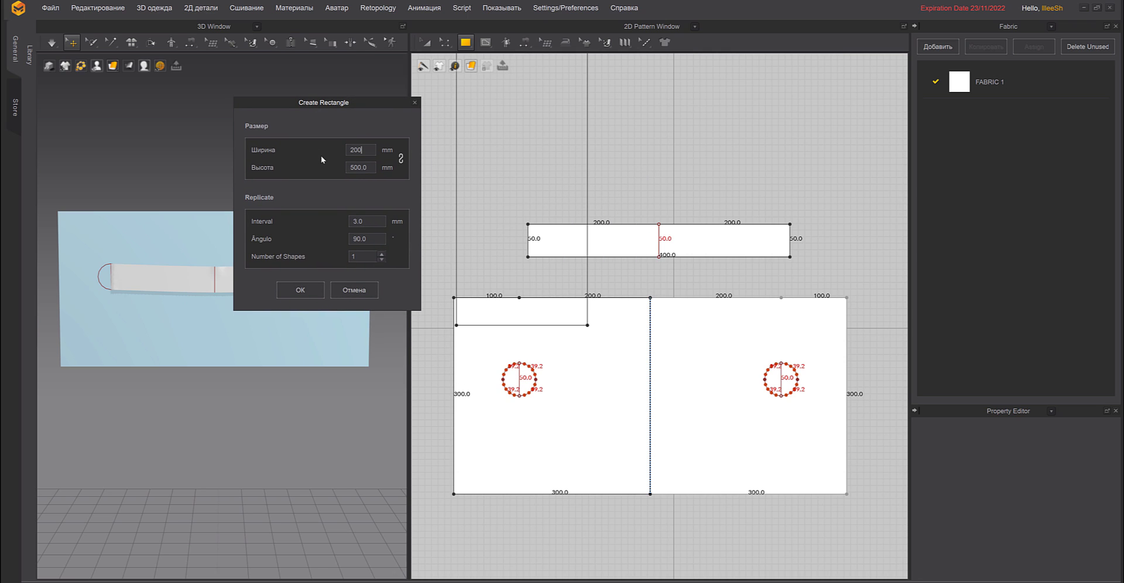
pyautogui.write('50')
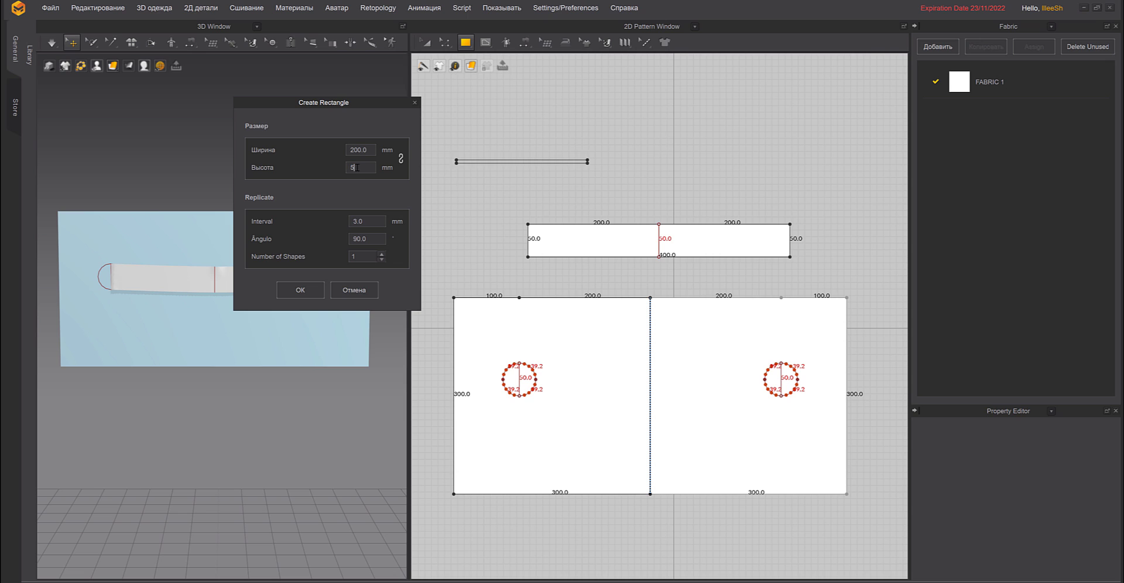
pyautogui.click(301, 291)
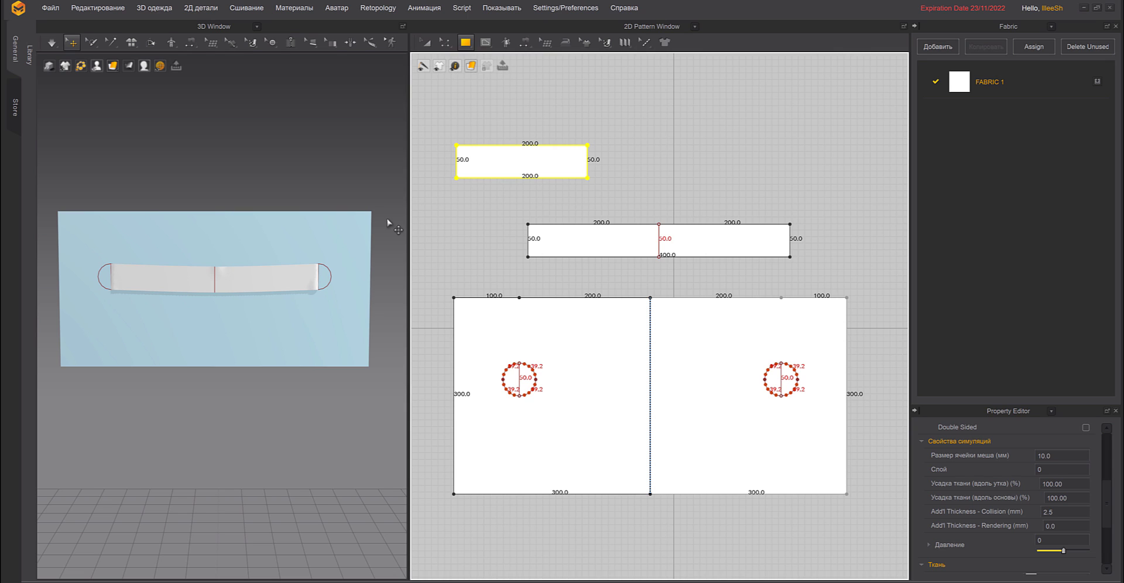
# Unfold the 200 × 50 mm rectangle symmetrically about its right short edge.
pyautogui.click(446, 43)
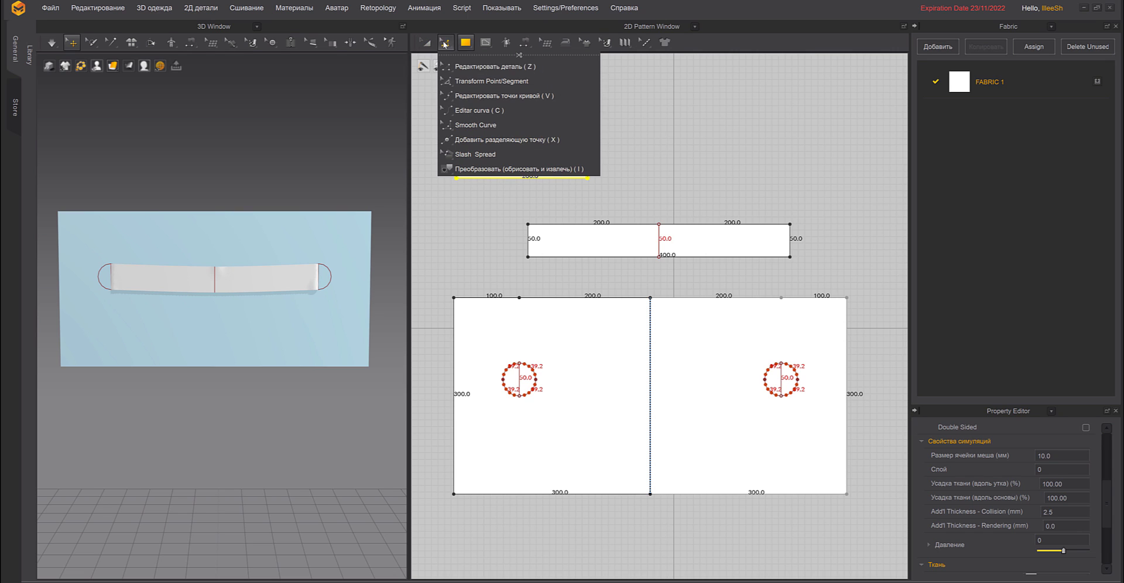
pyautogui.click(486, 66)
pyautogui.click(590, 163)
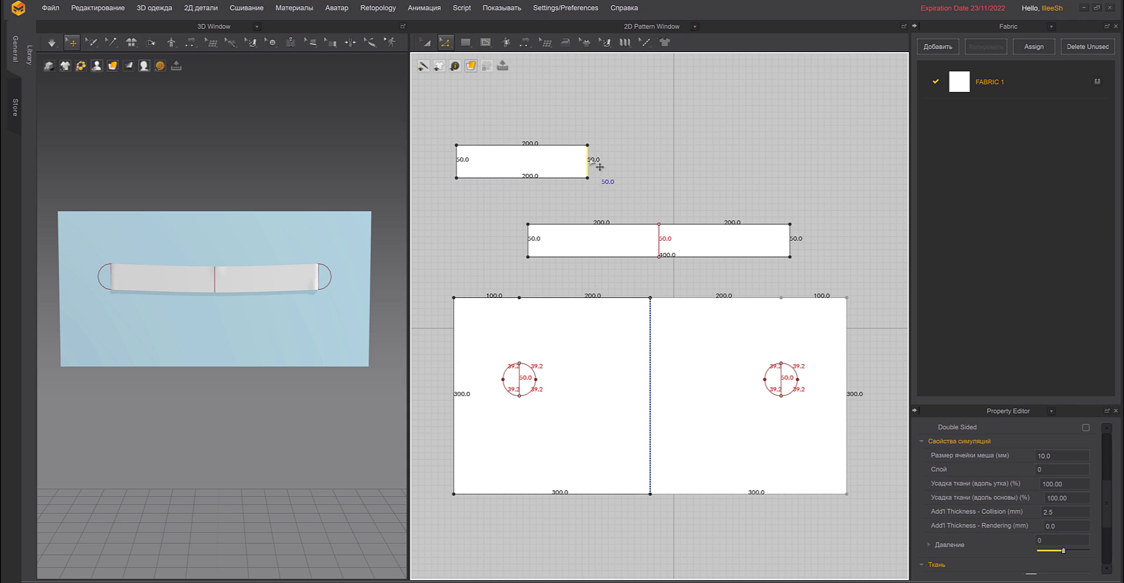
pyautogui.rightClick(591, 163)
pyautogui.click(646, 298)
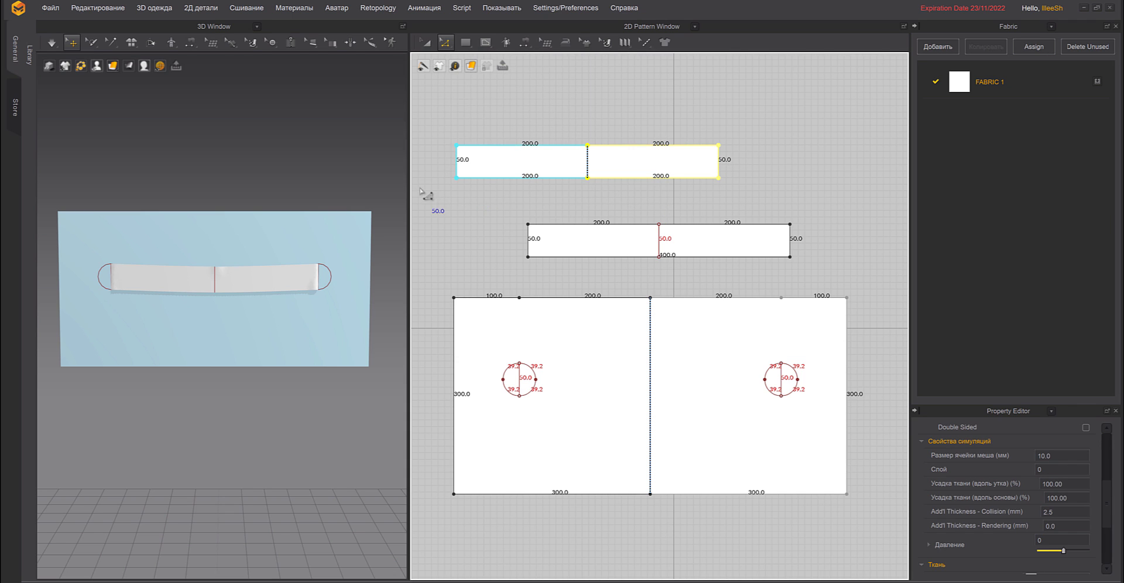
# Position the unfolded strip in 3D in front of the sewn strip, with its right end near that strip's middle line.
pyautogui.scroll(-4, 150, 303)
pyautogui.moveTo(163, 454); pyautogui.dragTo(191, 400, button='middle')
pyautogui.moveTo(204, 425); pyautogui.dragTo(164, 244)
pyautogui.click(156, 249)
pyautogui.moveTo(156, 249); pyautogui.dragTo(205, 257, button='right')
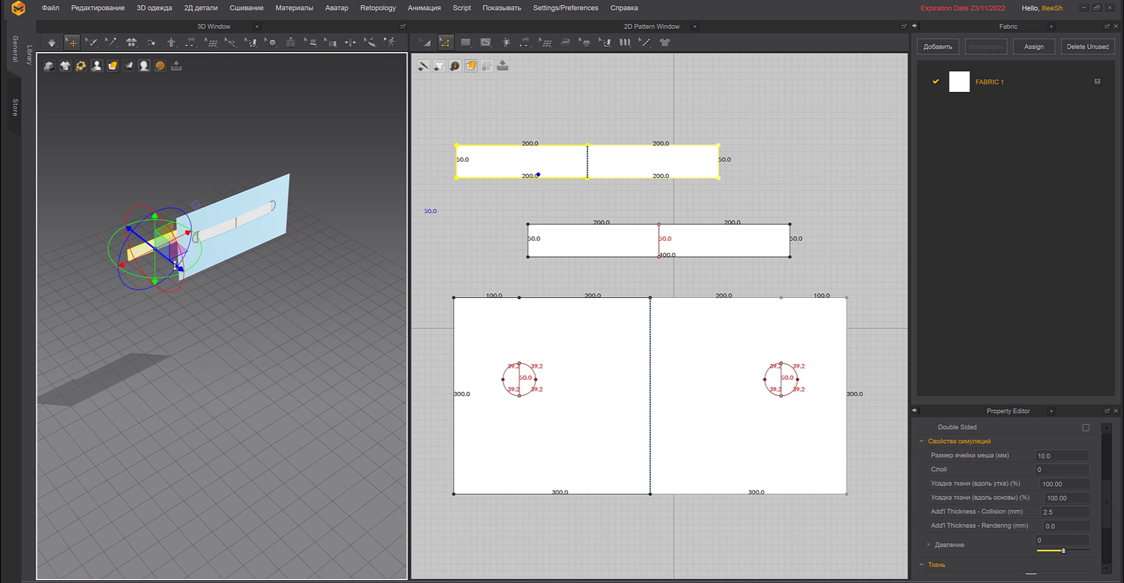
pyautogui.moveTo(175, 264); pyautogui.dragTo(196, 281)
pyautogui.moveTo(197, 281); pyautogui.dragTo(173, 264, button='right')
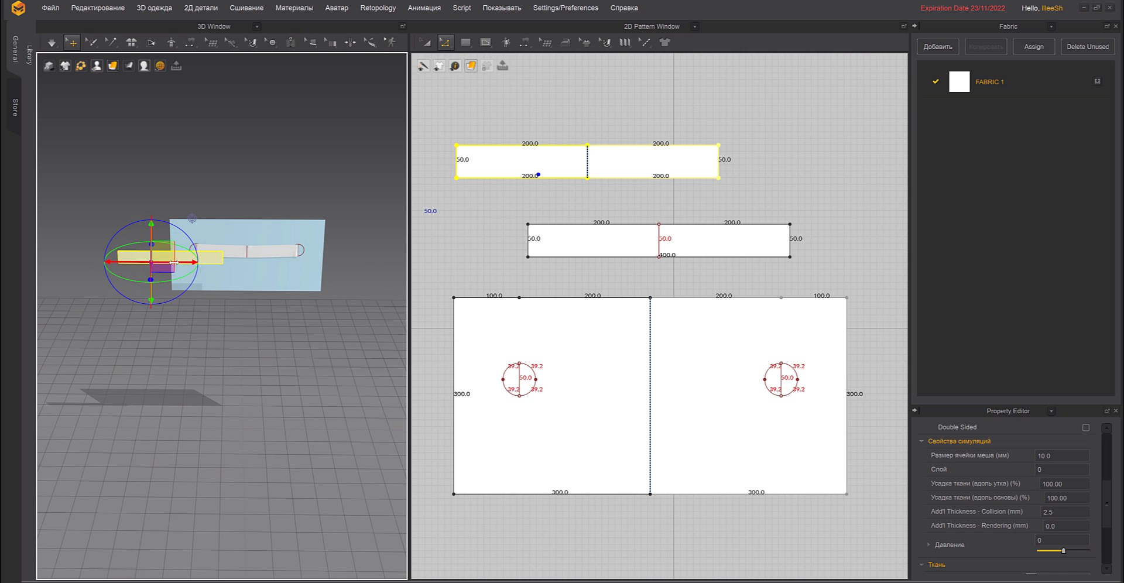
pyautogui.moveTo(192, 262); pyautogui.dragTo(225, 262)
pyautogui.scroll(4, 276, 253)
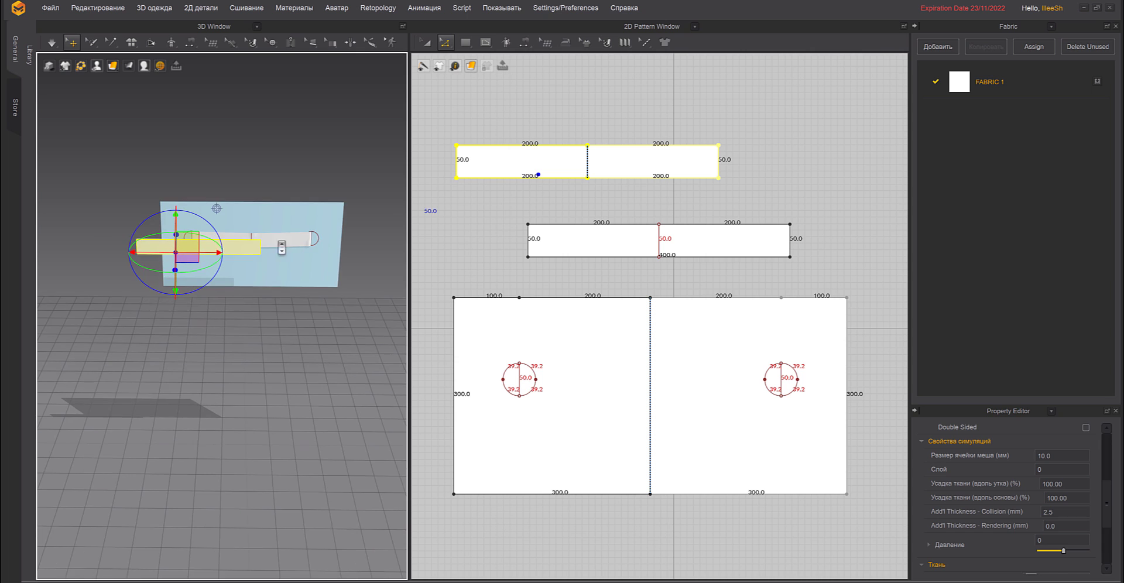
# Segment-sew the right short end of the unfolded strip to the internal line at the middle of the first strip.
pyautogui.click(190, 42)
pyautogui.click(207, 81)
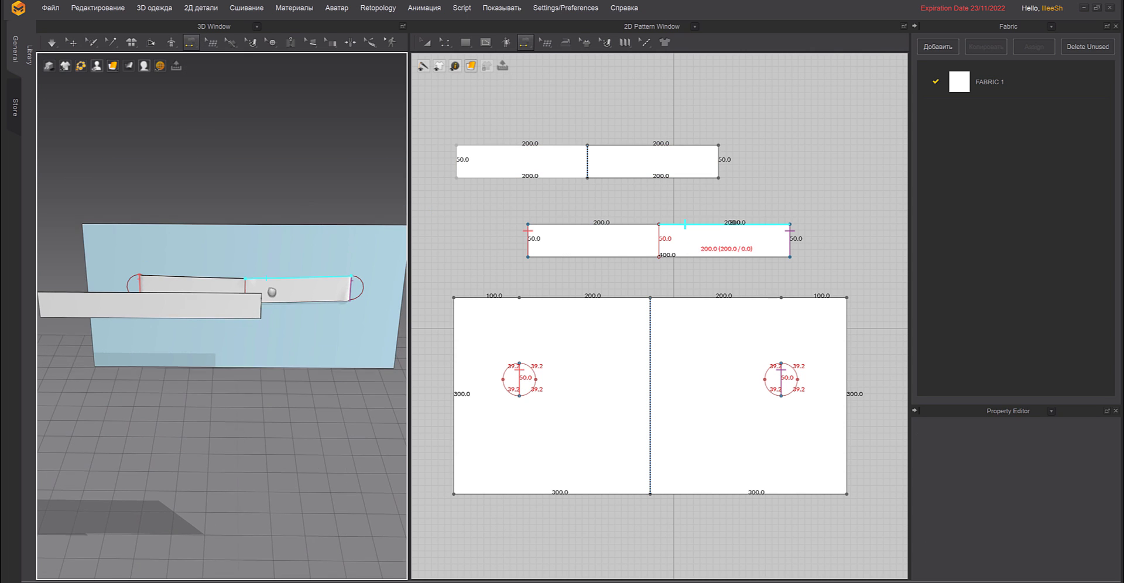
pyautogui.click(259, 298)
pyautogui.click(244, 290)
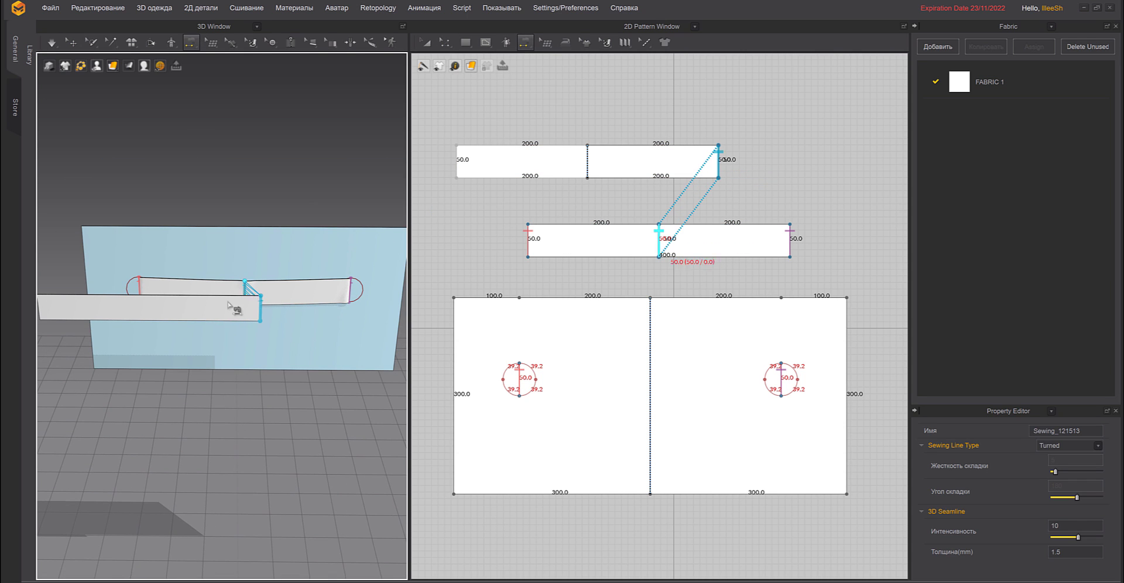
# Segment-sew the free left short end of the unfolded strip to the internal line at the middle of the 400 mm strip.
pyautogui.moveTo(232, 303); pyautogui.dragTo(322, 351, button='middle')
pyautogui.click(127, 355)
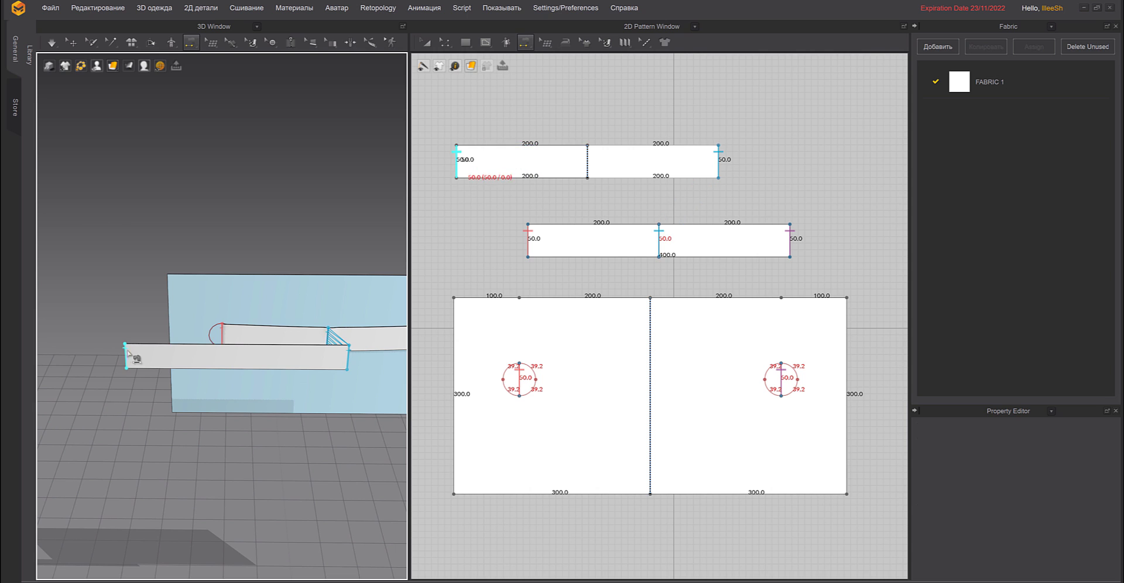
pyautogui.click(332, 337)
# Freeze the 400 mm strip that is sewn to the panel.
pyautogui.click(71, 42)
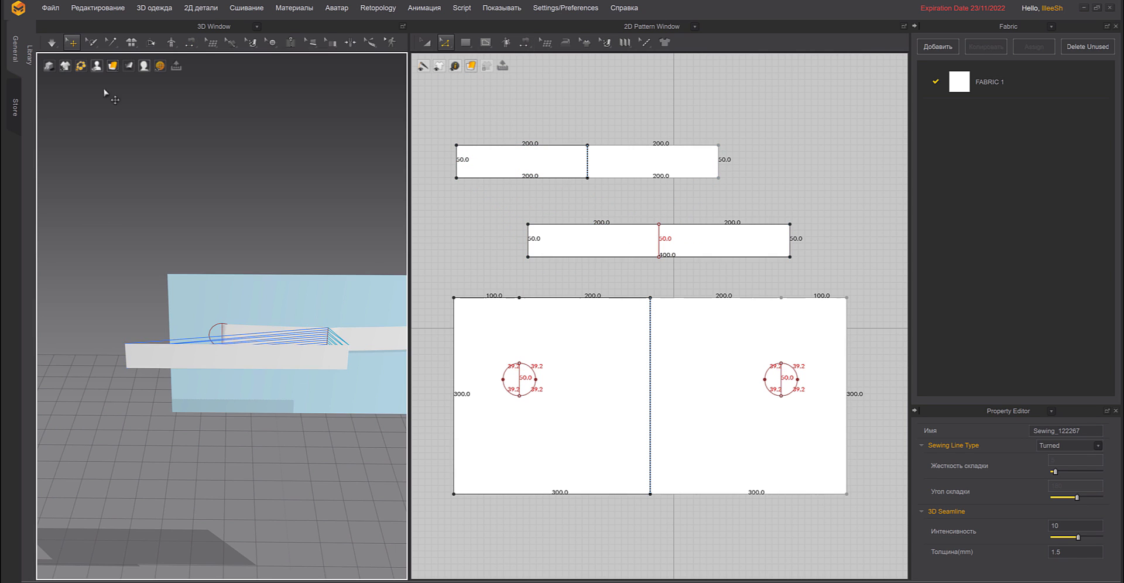
pyautogui.moveTo(339, 230); pyautogui.dragTo(326, 230, button='right')
pyautogui.moveTo(363, 300); pyautogui.dragTo(283, 301, button='middle')
pyautogui.click(283, 301)
pyautogui.rightClick(292, 310)
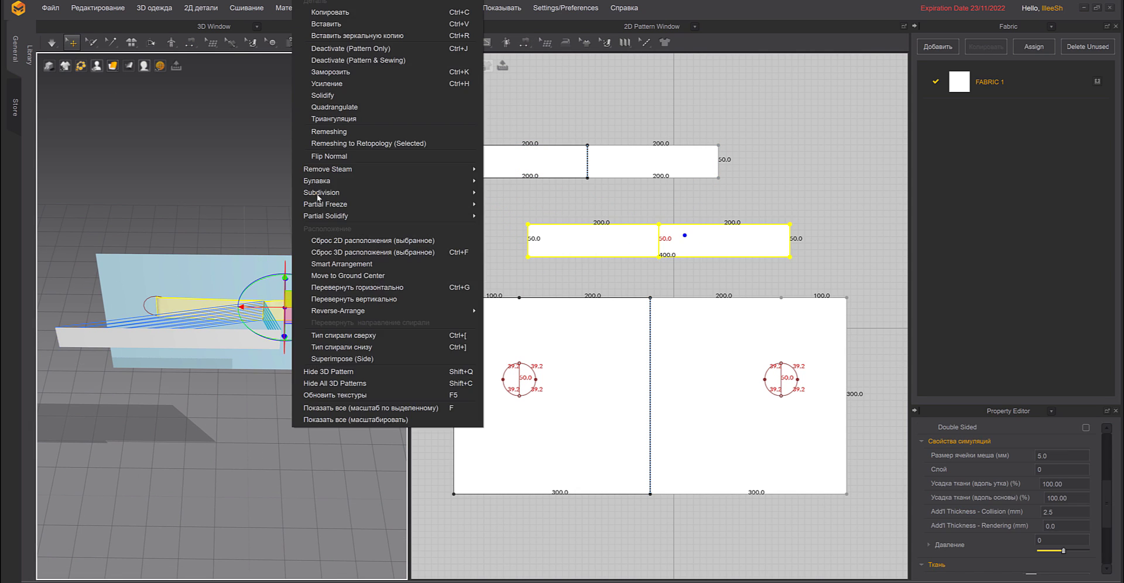
pyautogui.click(340, 72)
# Simulate the unfolded strip and pull its fold toward the left circle on the panel.
pyautogui.moveTo(208, 344); pyautogui.dragTo(171, 335)
pyautogui.press('space')
pyautogui.press('2')
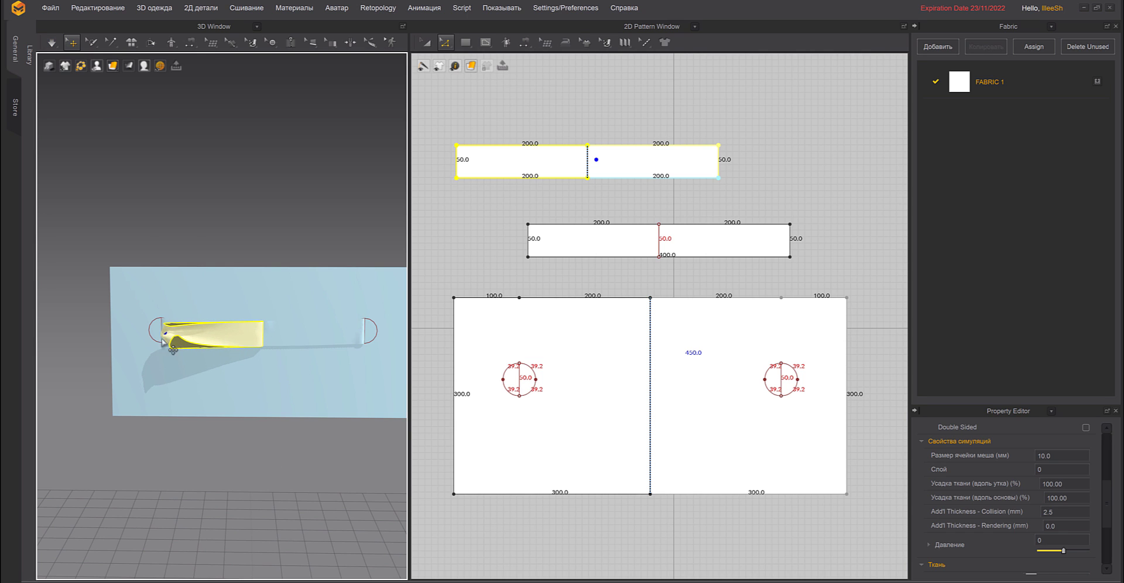
# Pin mesh points around the folded end of the strip near the left circle with Pin (Box).
pyautogui.click(91, 42)
pyautogui.click(114, 110)
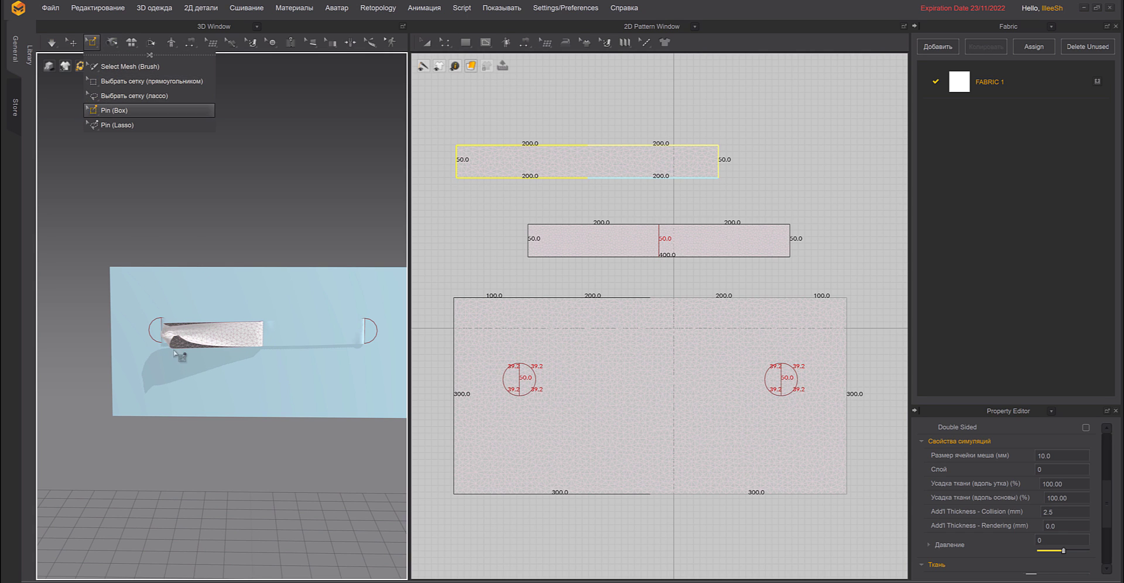
pyautogui.moveTo(167, 333); pyautogui.dragTo(193, 510, button='right')
pyautogui.moveTo(193, 510); pyautogui.dragTo(175, 493)
pyautogui.moveTo(245, 510); pyautogui.dragTo(182, 463, button='right')
pyautogui.moveTo(304, 397); pyautogui.dragTo(398, 304, button='right')
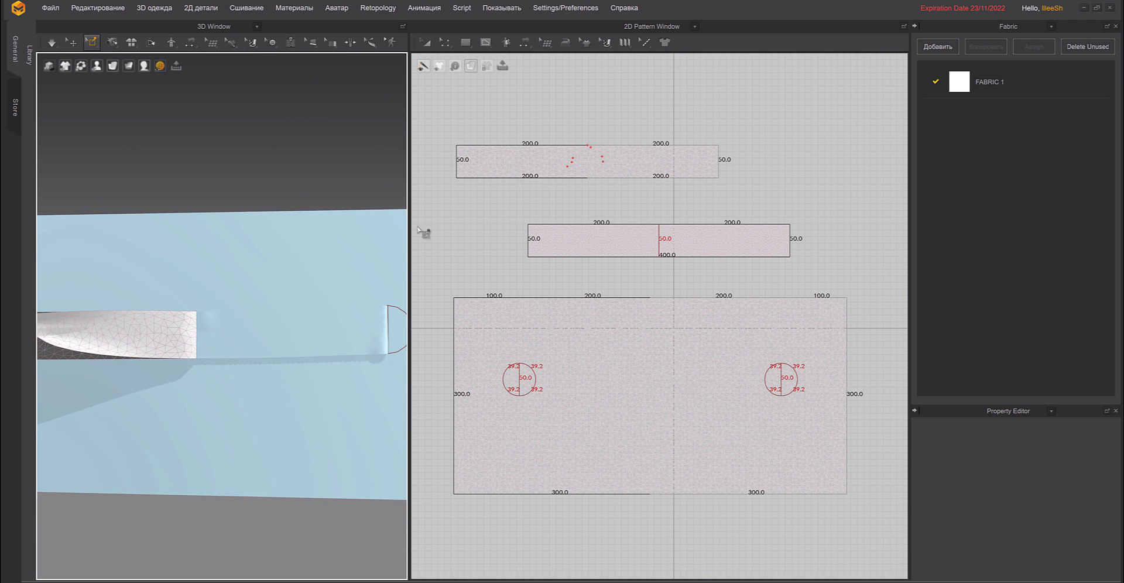
# Copy the pinned unfolded strip and paste a mirrored copy level with it, on the other side of the layout.
pyautogui.click(426, 42)
pyautogui.scroll(-5, 670, 238)
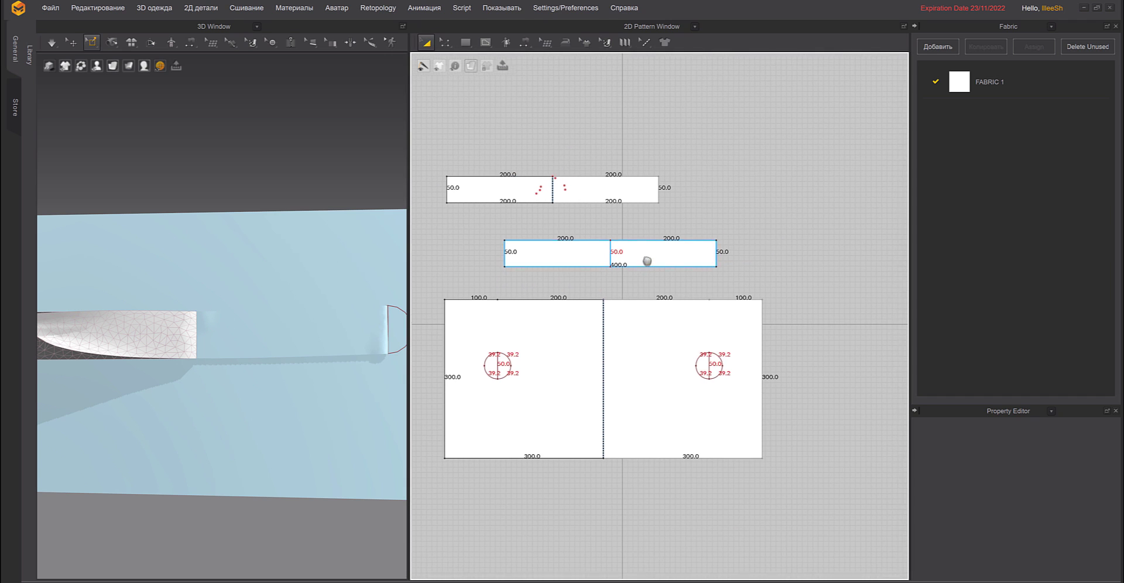
pyautogui.click(591, 202)
pyautogui.moveTo(591, 202); pyautogui.dragTo(550, 193)
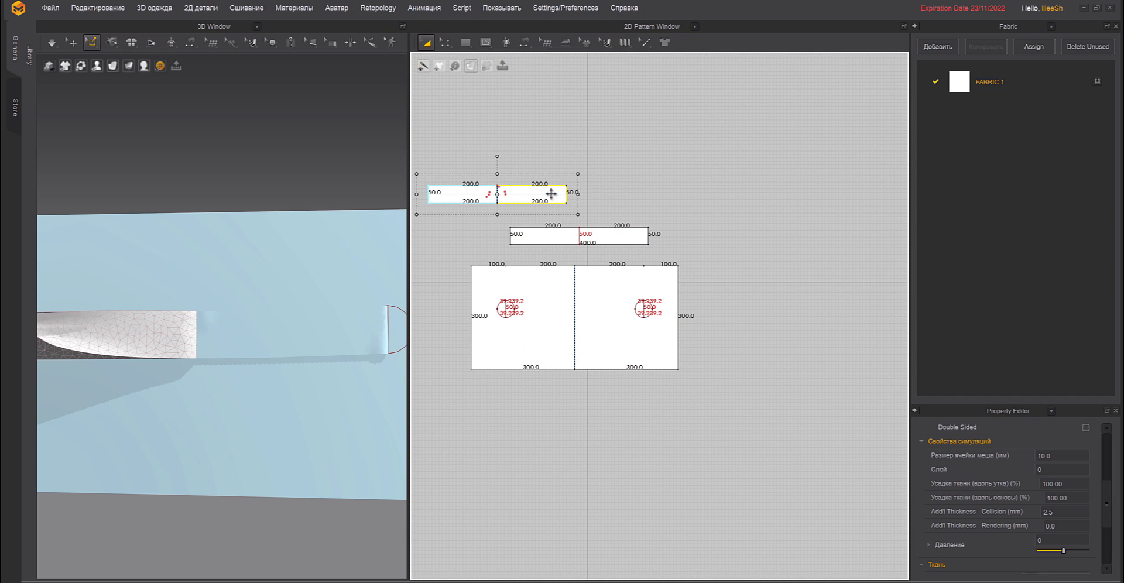
pyautogui.rightClick(551, 194)
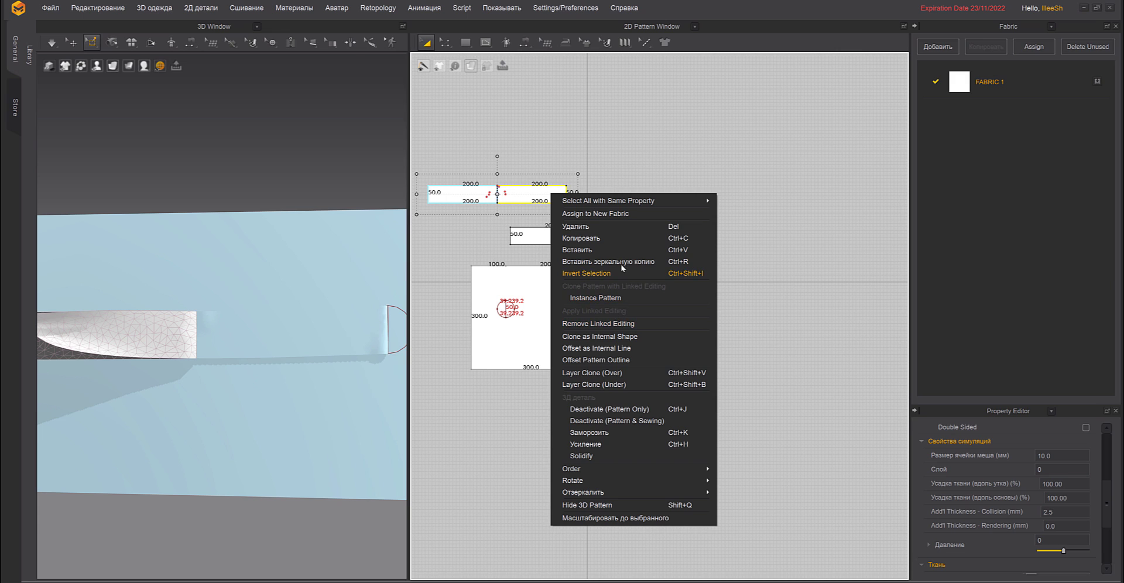
pyautogui.click(603, 239)
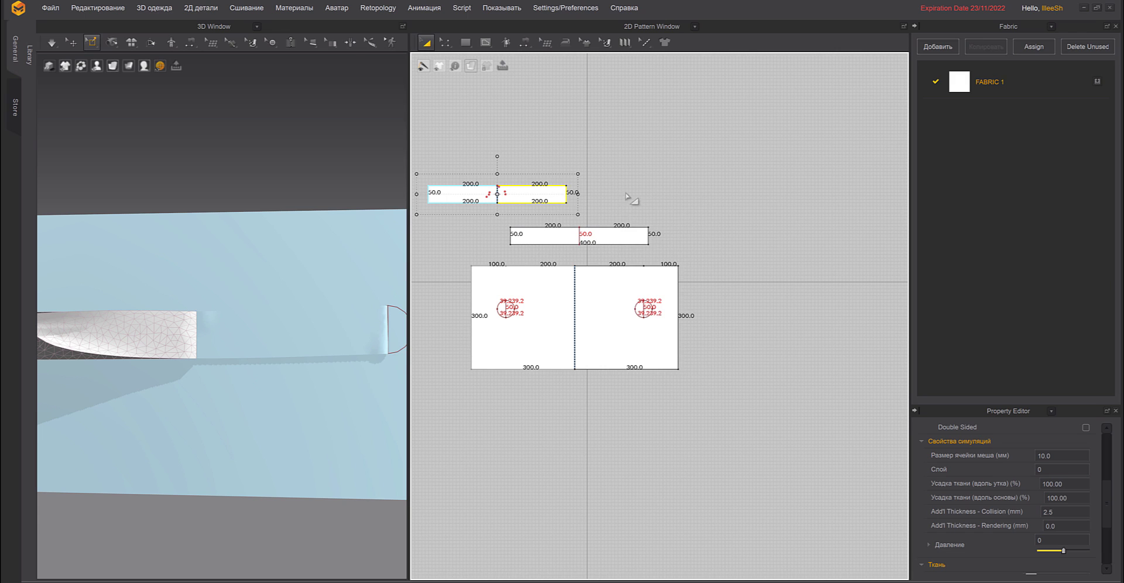
pyautogui.rightClick(625, 193)
pyautogui.click(677, 213)
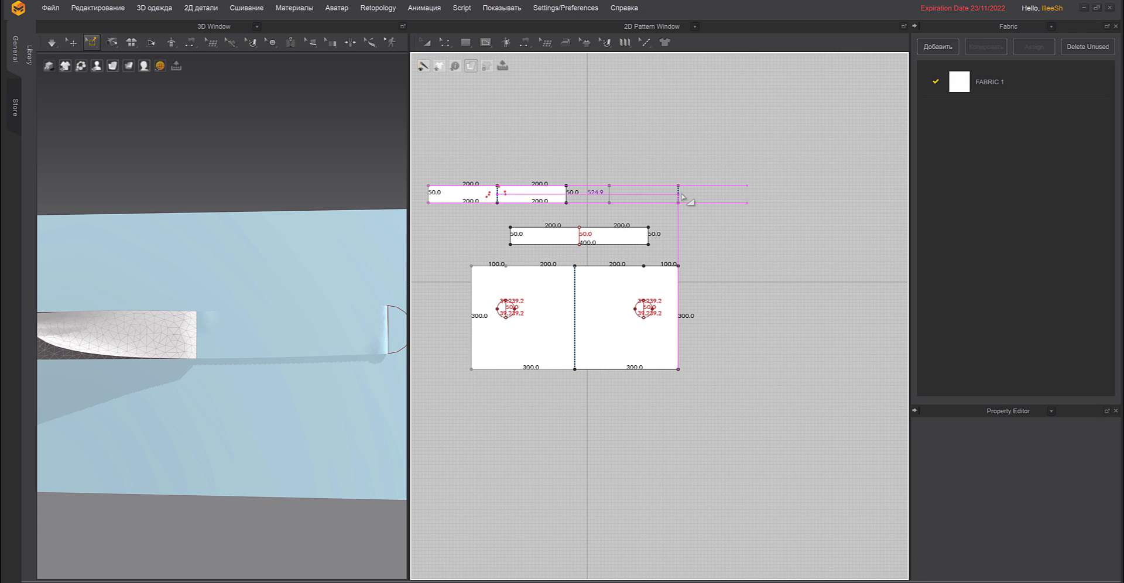
# Simulate the mirrored strip and examine its unattached ends at the middle of the detail.
pyautogui.click(318, 346)
pyautogui.moveTo(327, 369); pyautogui.dragTo(344, 352, button='right')
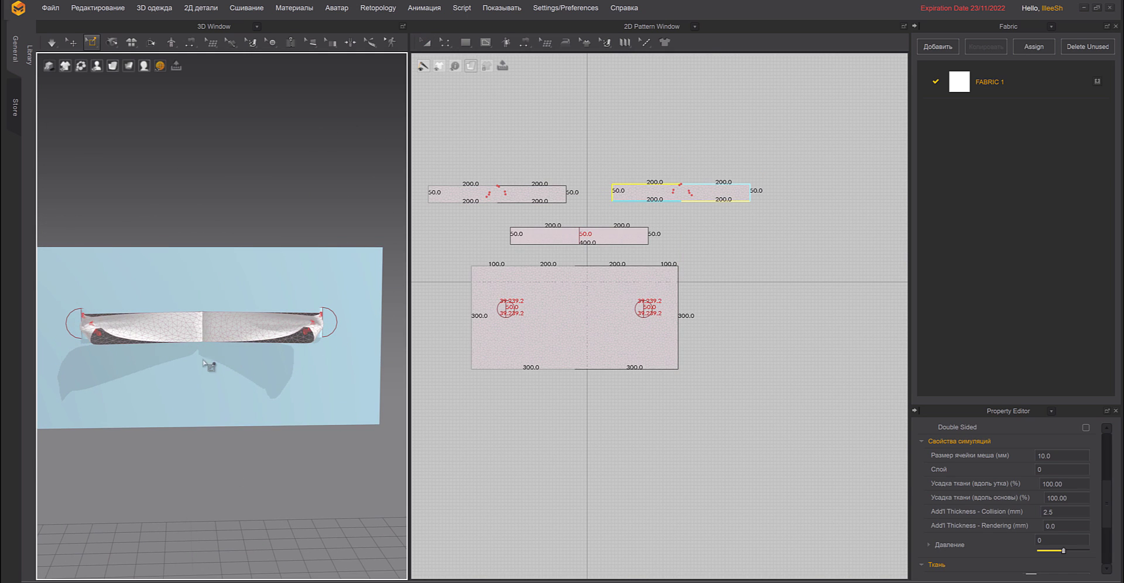
pyautogui.press('space')
pyautogui.press('w')
pyautogui.moveTo(205, 320); pyautogui.dragTo(207, 342, button='right')
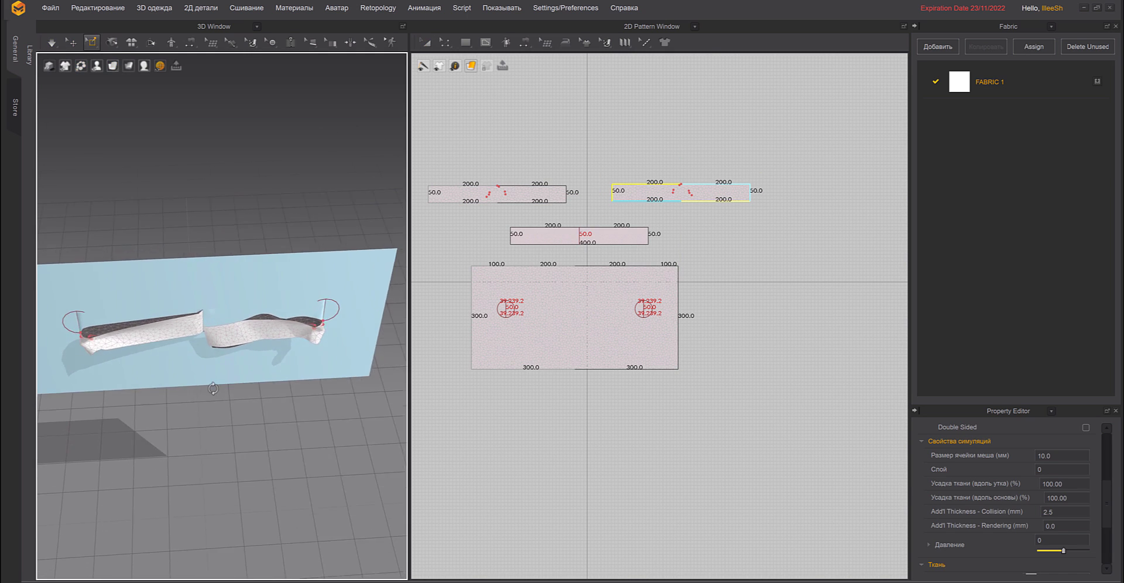
pyautogui.scroll(-3, 208, 343)
# Segment-sew the right short end of the mirrored strip to the middle internal line of the 400 mm strip.
pyautogui.click(71, 42)
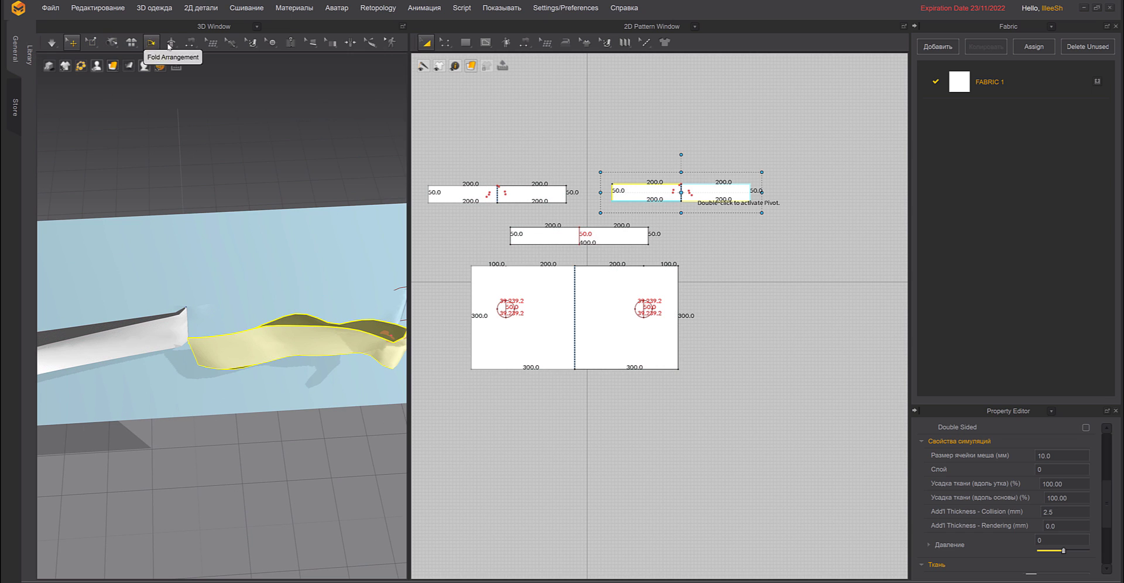
pyautogui.click(191, 42)
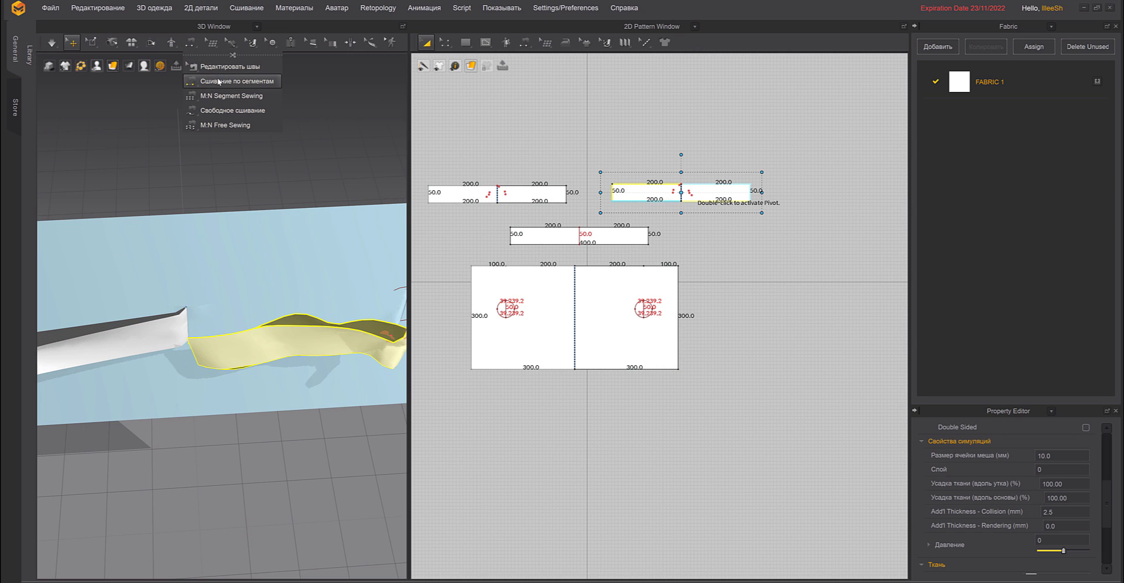
pyautogui.click(218, 80)
pyautogui.moveTo(217, 281); pyautogui.dragTo(193, 364, button='right')
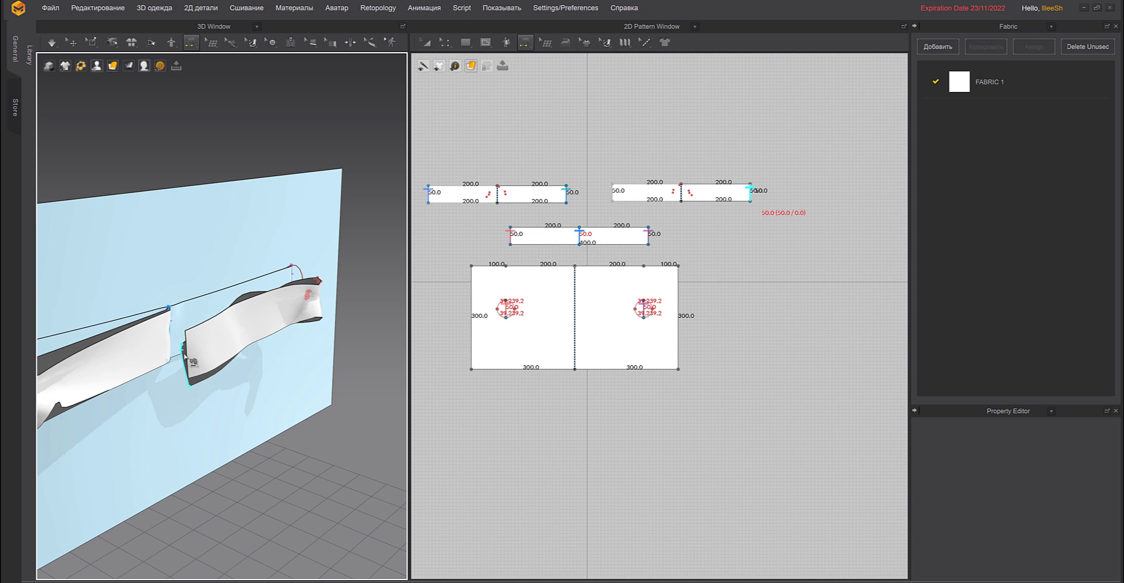
pyautogui.click(189, 358)
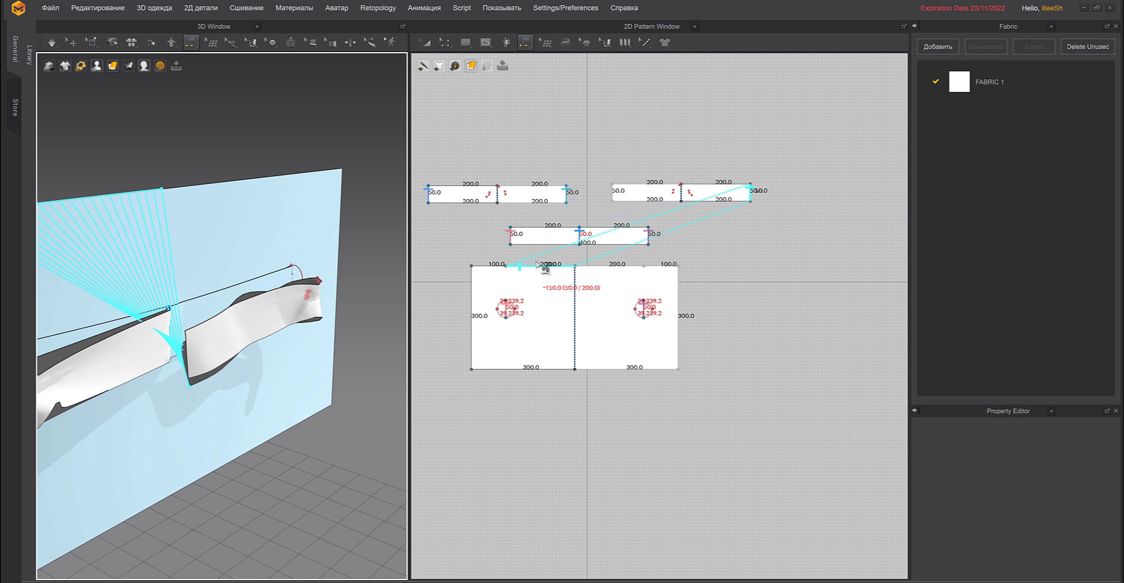
pyautogui.click(582, 237)
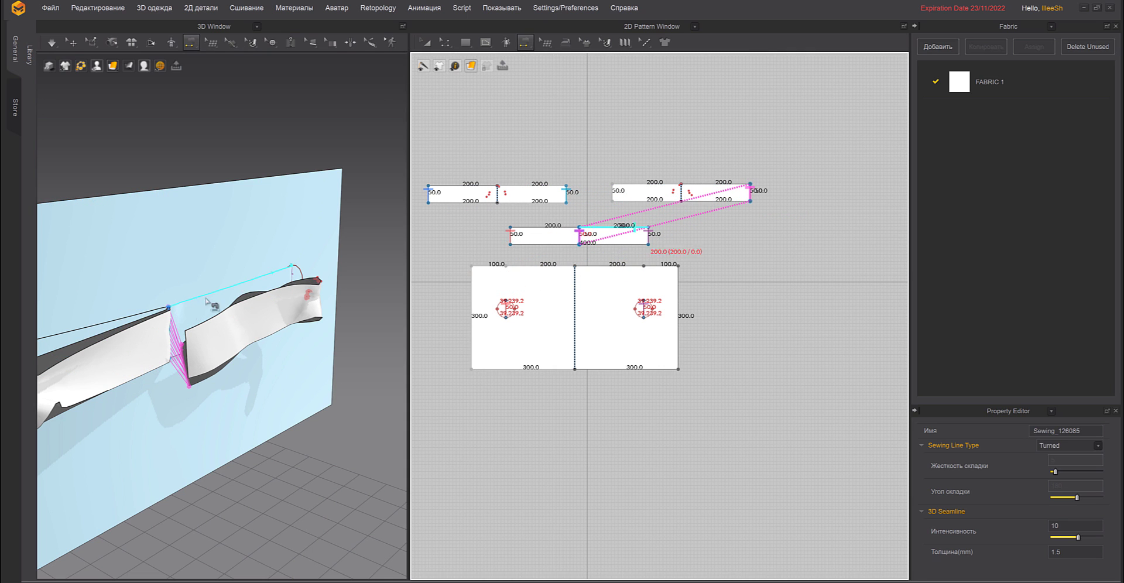
# Segment-sew the mirrored strip's left short end to the same middle internal line and simulate to close the seams.
pyautogui.click(188, 339)
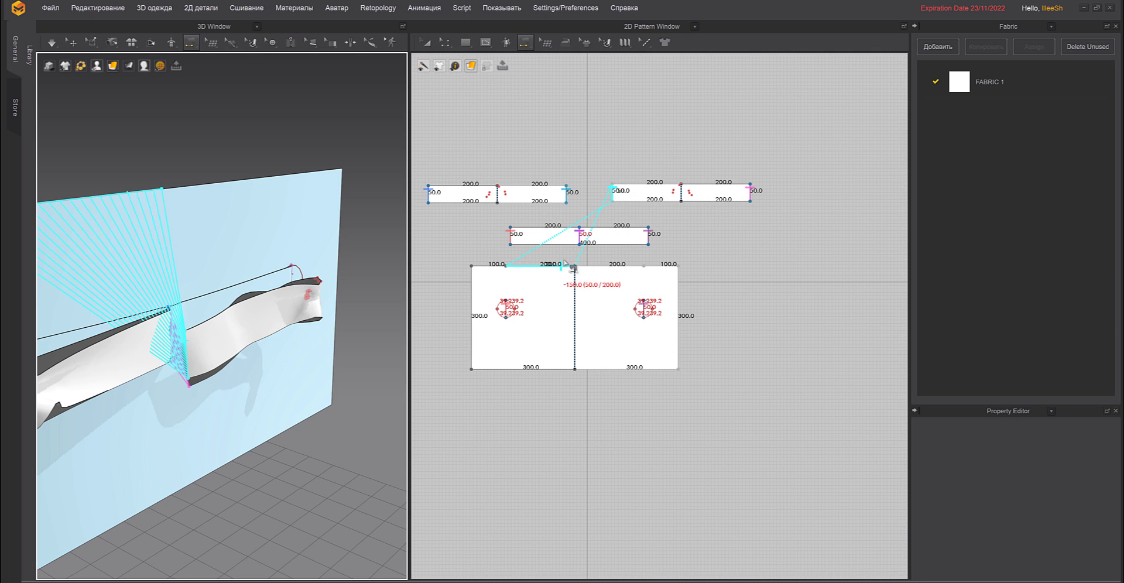
pyautogui.click(322, 318)
pyautogui.click(368, 302)
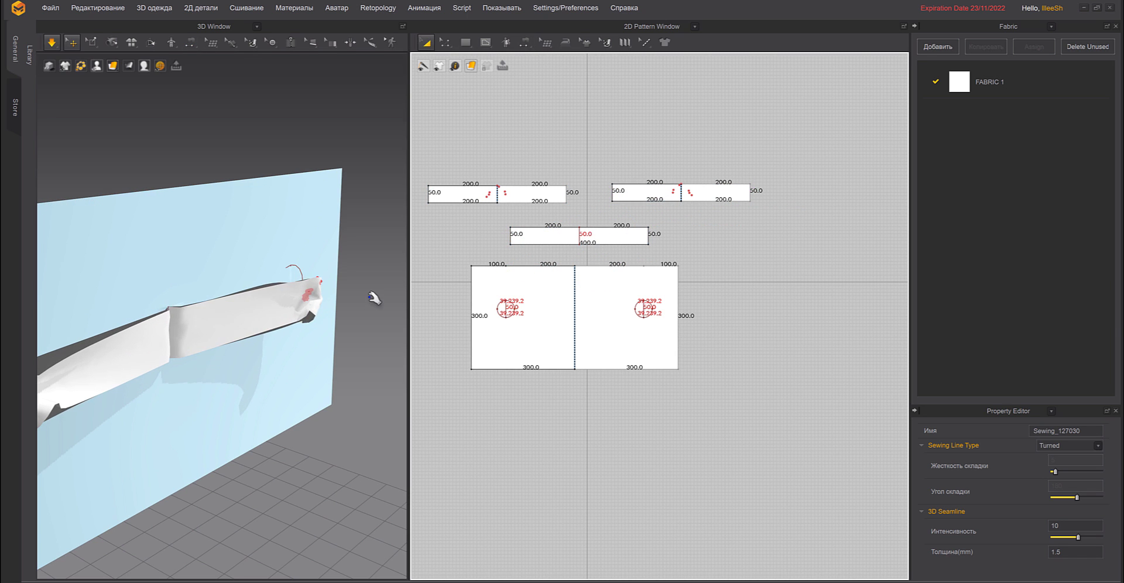
pyautogui.moveTo(357, 296); pyautogui.dragTo(296, 369, button='right')
pyautogui.scroll(4, 299, 358)
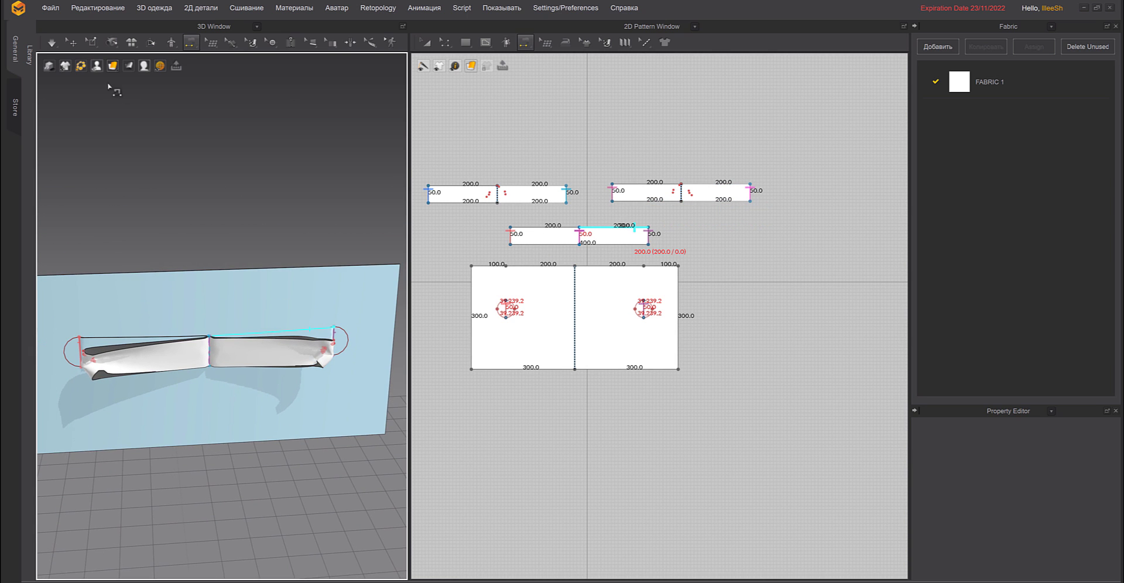
# Unfreeze the 400 mm strip behind the two folded strips.
pyautogui.click(72, 42)
pyautogui.moveTo(200, 193); pyautogui.dragTo(208, 229, button='right')
pyautogui.click(261, 348)
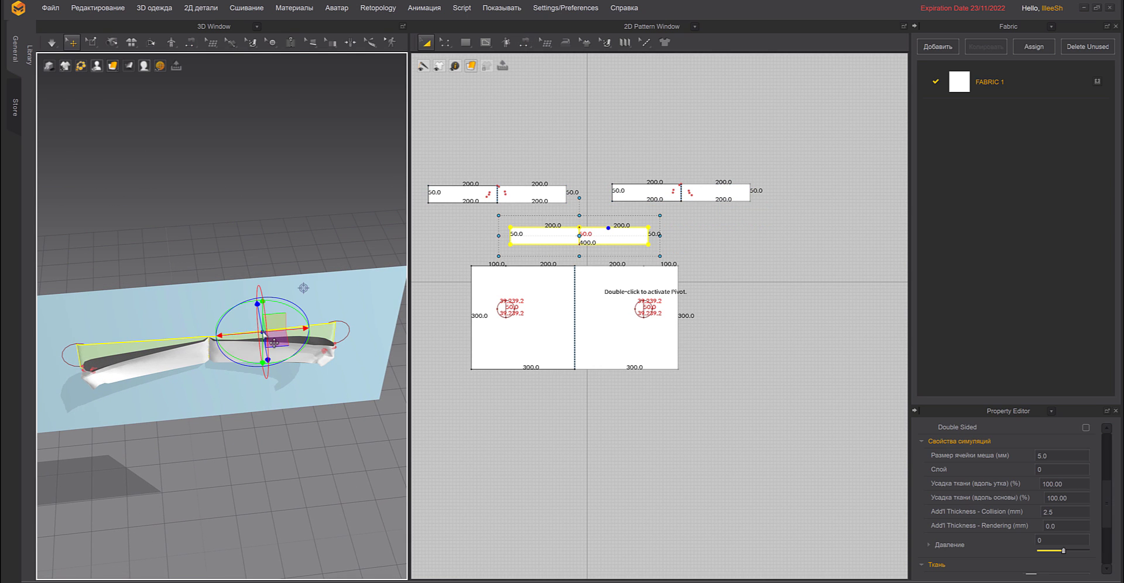
pyautogui.rightClick(262, 331)
pyautogui.click(309, 59)
pyautogui.scroll(3, 179, 266)
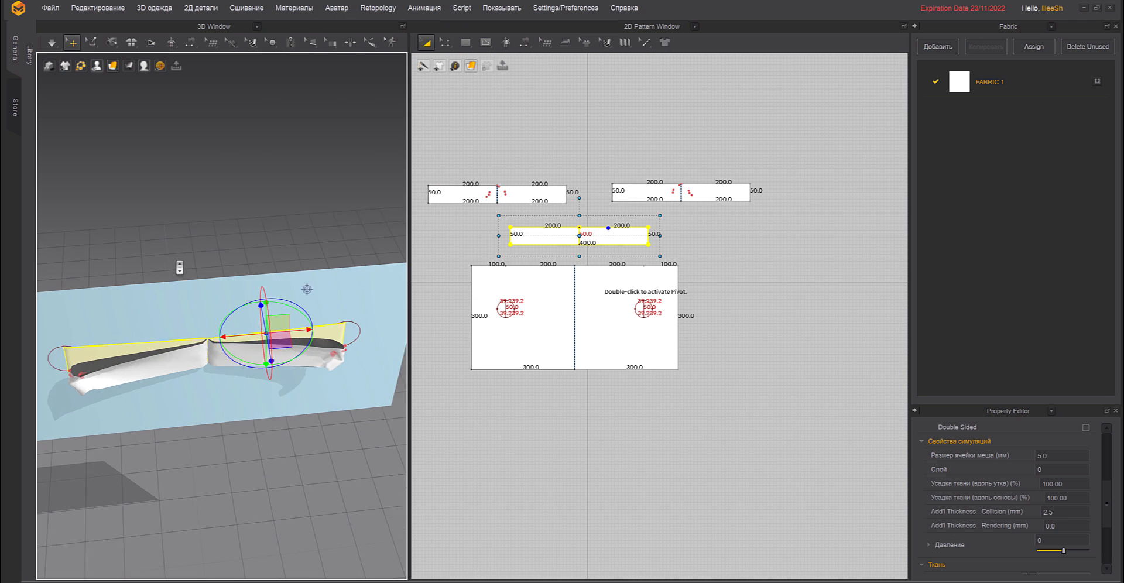
# Simulate all strips together, pulling their shared middle joint away from the panel, and stop the simulation.
pyautogui.press('space')
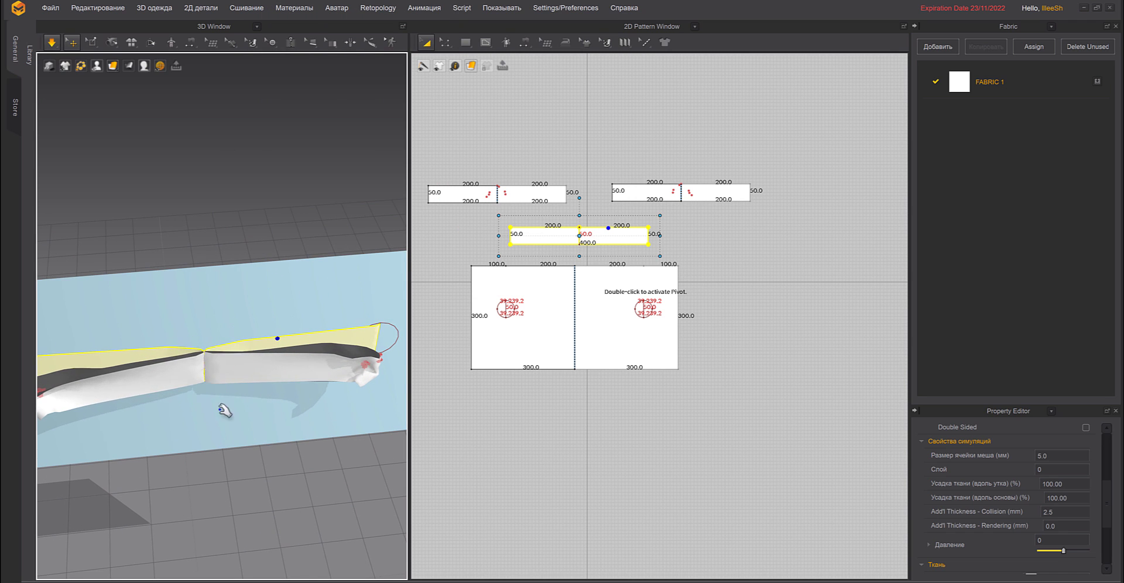
pyautogui.moveTo(226, 406); pyautogui.dragTo(264, 392, button='right')
pyautogui.click(253, 413)
pyautogui.moveTo(255, 413); pyautogui.dragTo(267, 422)
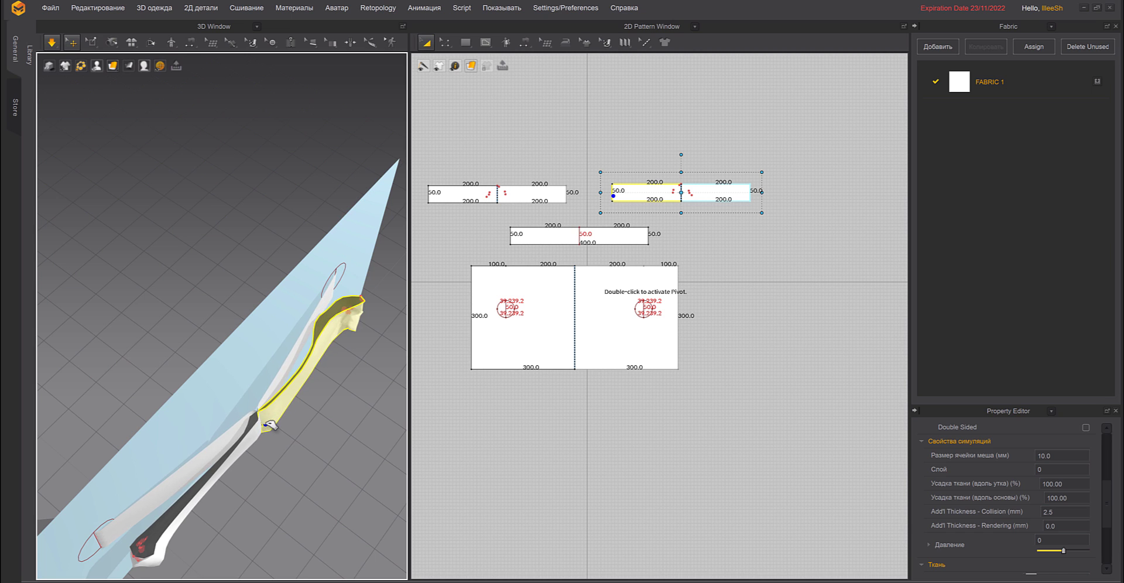
pyautogui.press('space')
# Pin mesh areas across all strip layers on both sides of the middle joint with Pin (Box), working from above.
pyautogui.moveTo(270, 426); pyautogui.dragTo(265, 467, button='right')
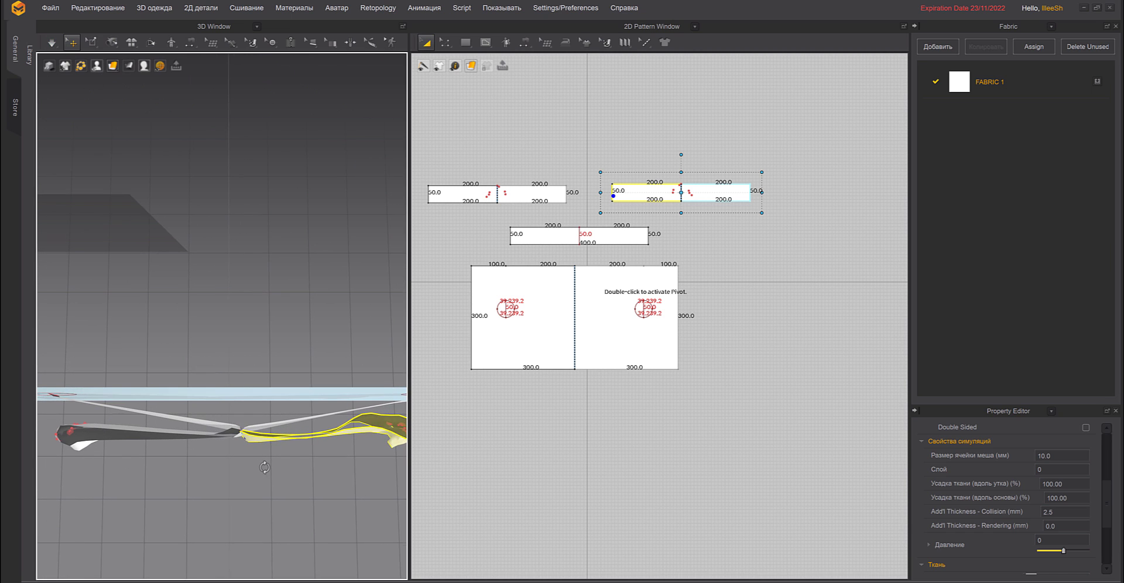
pyautogui.click(90, 42)
pyautogui.click(109, 103)
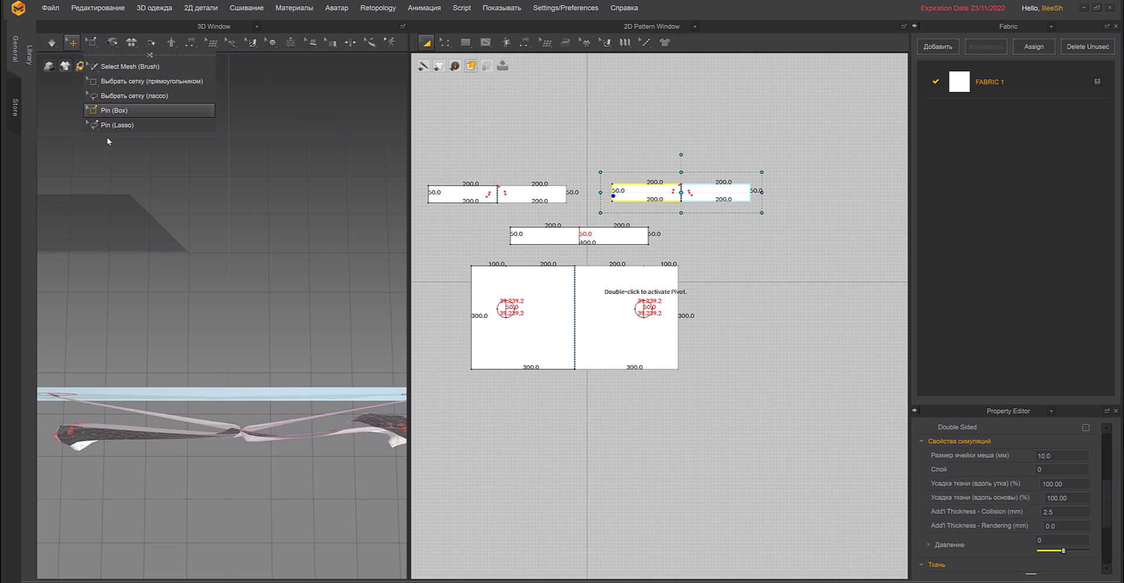
pyautogui.moveTo(167, 416); pyautogui.dragTo(194, 463)
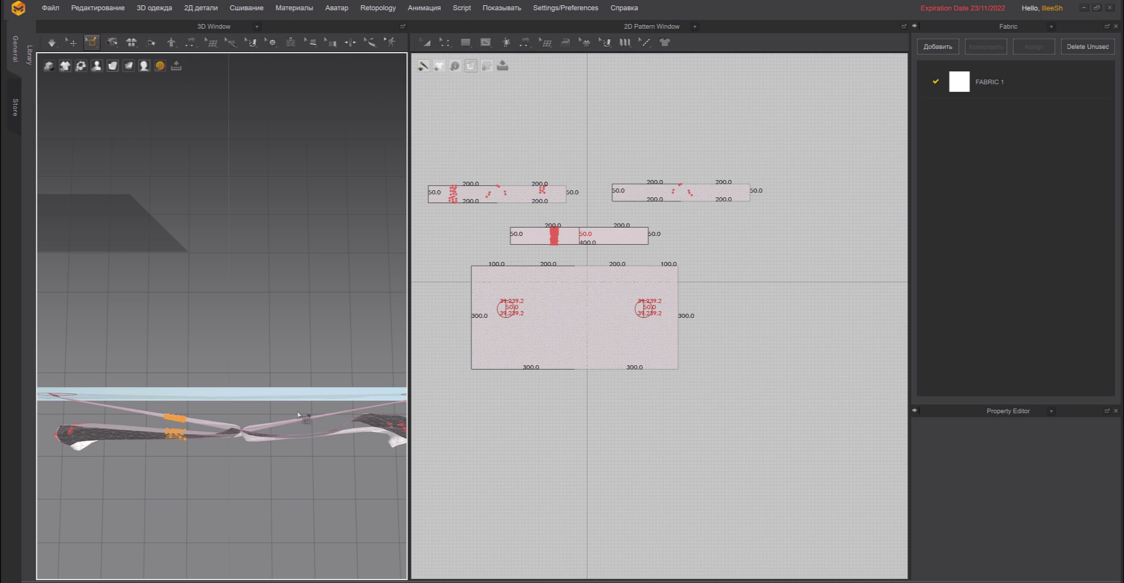
pyautogui.moveTo(323, 466); pyautogui.dragTo(316, 383, button='right')
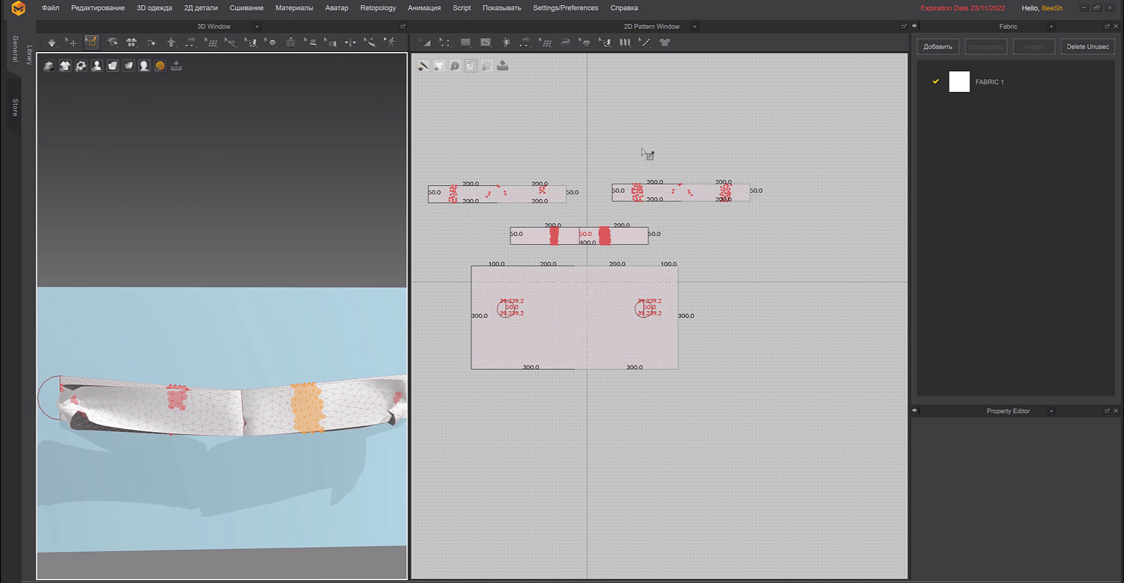
# Create a rectangle pattern 50 mm wide and 50 mm high above the strips.
pyautogui.moveTo(465, 42); pyautogui.dragTo(497, 81)
pyautogui.scroll(2, 638, 241)
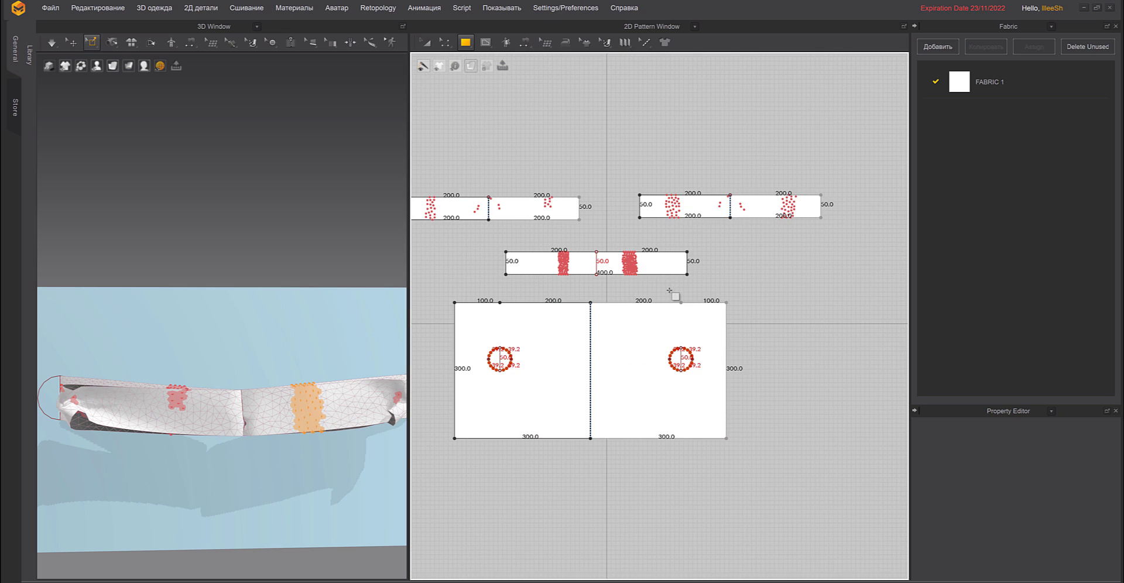
pyautogui.click(554, 163)
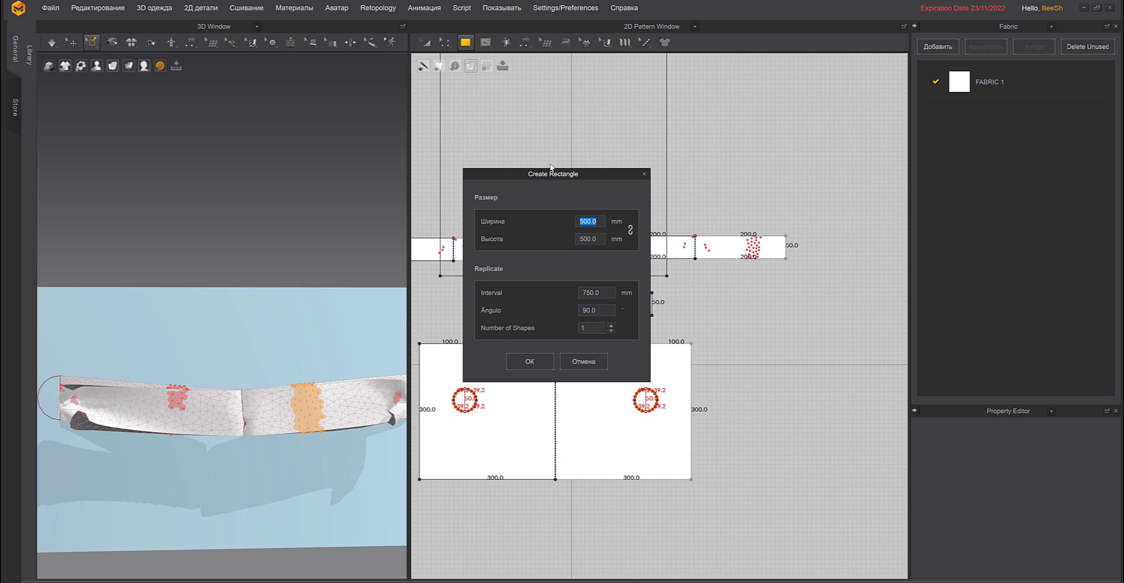
pyautogui.write('5')
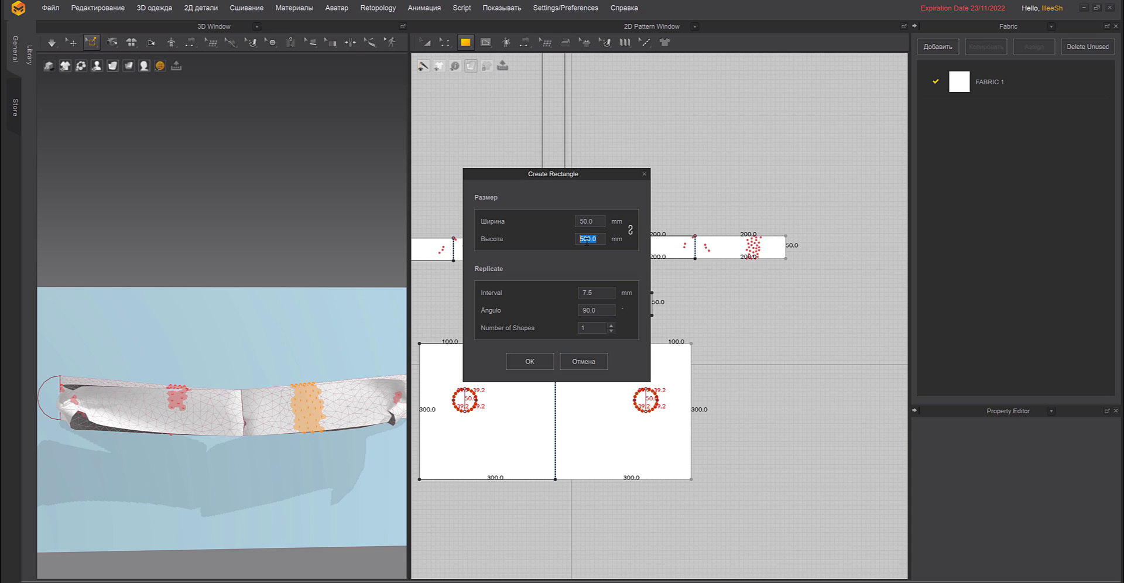
pyautogui.click(529, 361)
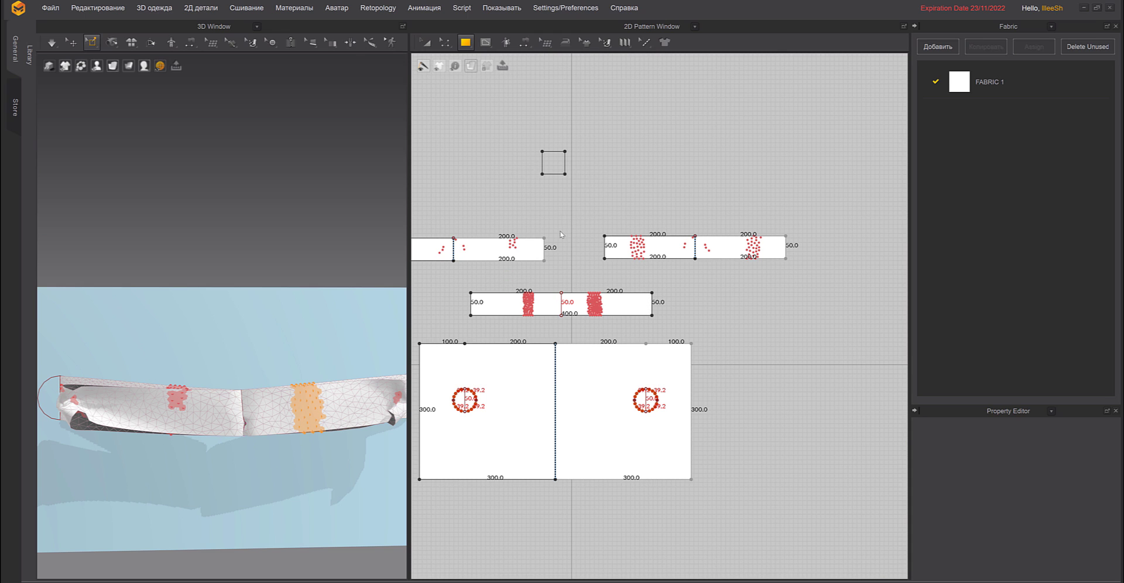
# Move the 50 mm square in front of the strips' middle joint in 3D.
pyautogui.click(426, 42)
pyautogui.moveTo(564, 154); pyautogui.dragTo(546, 189)
pyautogui.scroll(-5, 340, 286)
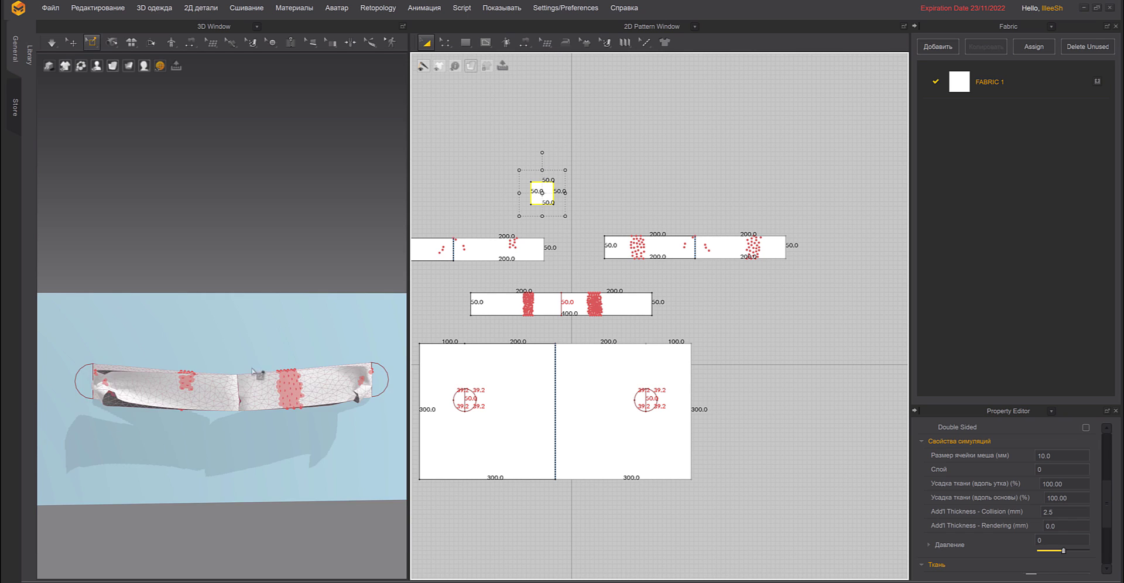
pyautogui.click(71, 43)
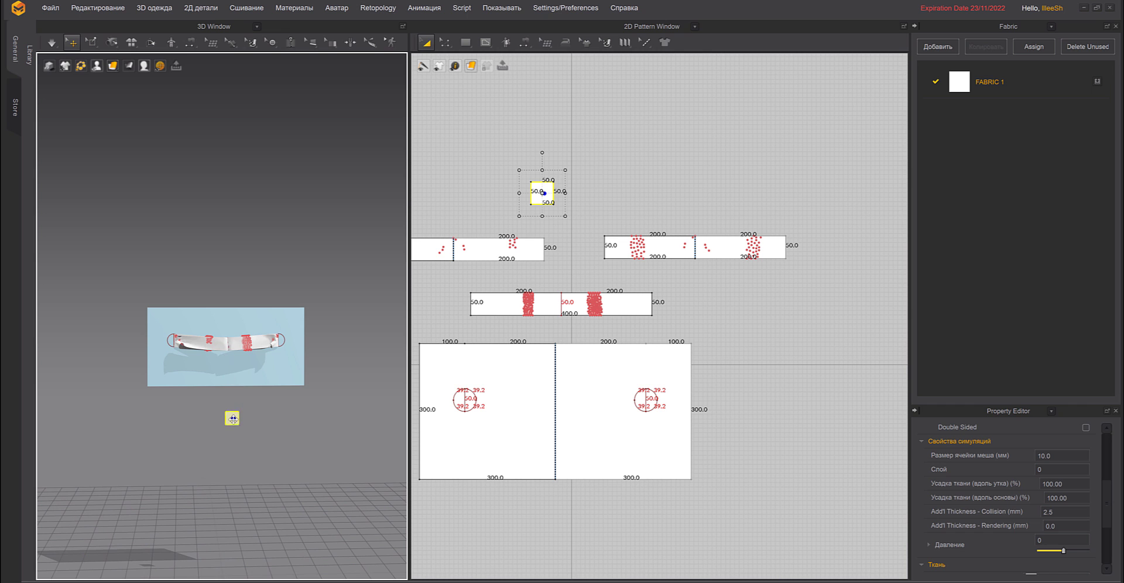
pyautogui.click(231, 423)
pyautogui.moveTo(231, 423)
pyautogui.mouseDown(button='right')
pyautogui.moveTo(275, 435)
pyautogui.moveTo(234, 418)
pyautogui.mouseUp(button='right')
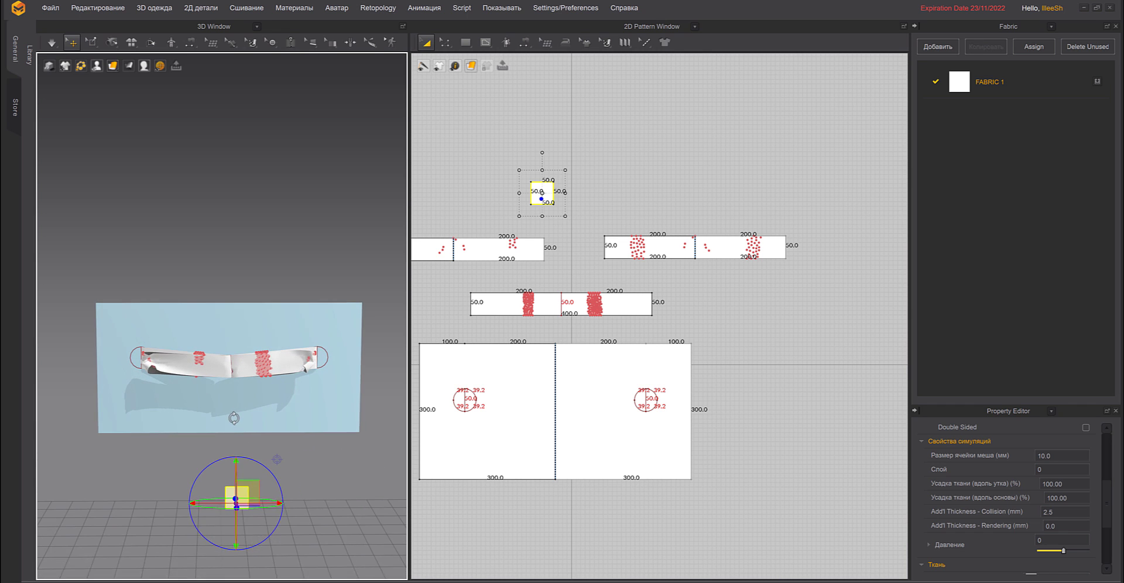
pyautogui.moveTo(238, 495); pyautogui.dragTo(238, 359)
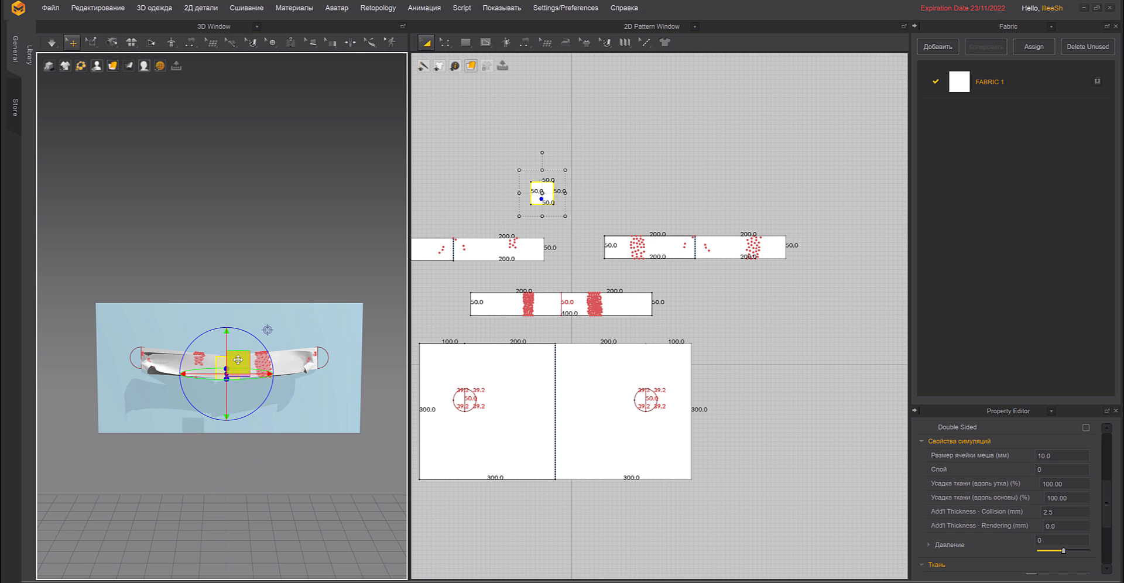
# Stretch the square piece upward to a height of about 59.1 mm, keeping its 50 mm width.
pyautogui.scroll(8, 238, 360)
pyautogui.moveTo(261, 275); pyautogui.dragTo(316, 270, button='right')
pyautogui.scroll(3, 586, 292)
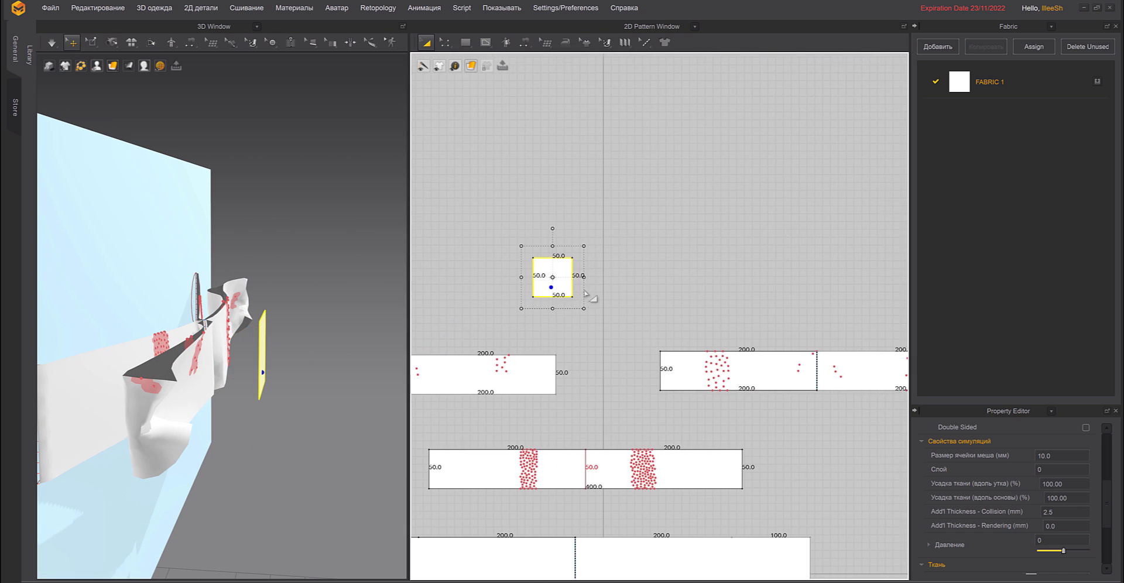
pyautogui.scroll(2, 585, 293)
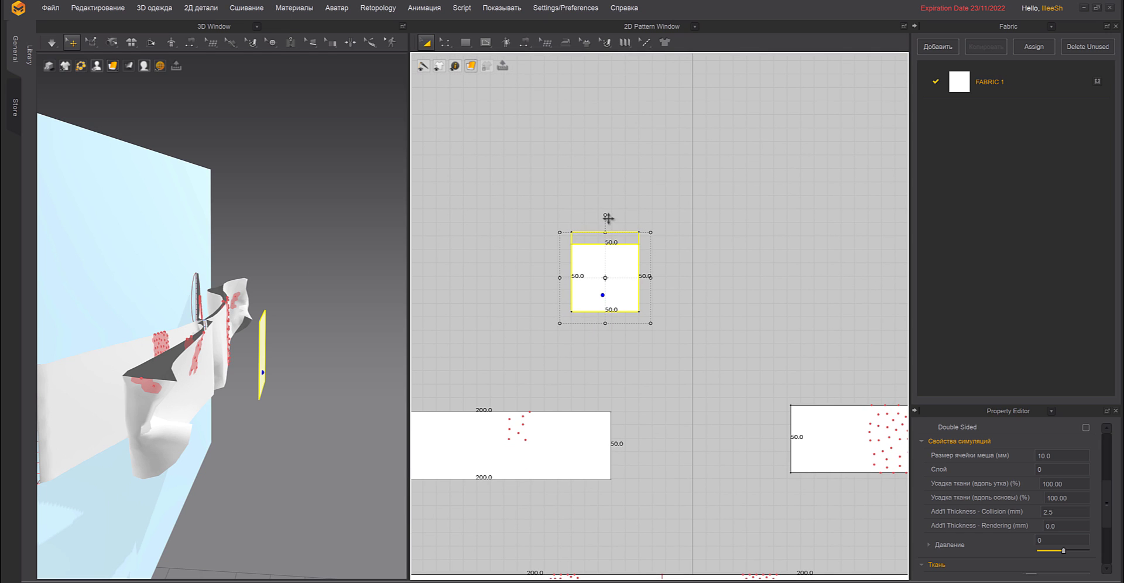
pyautogui.doubleClick(608, 218)
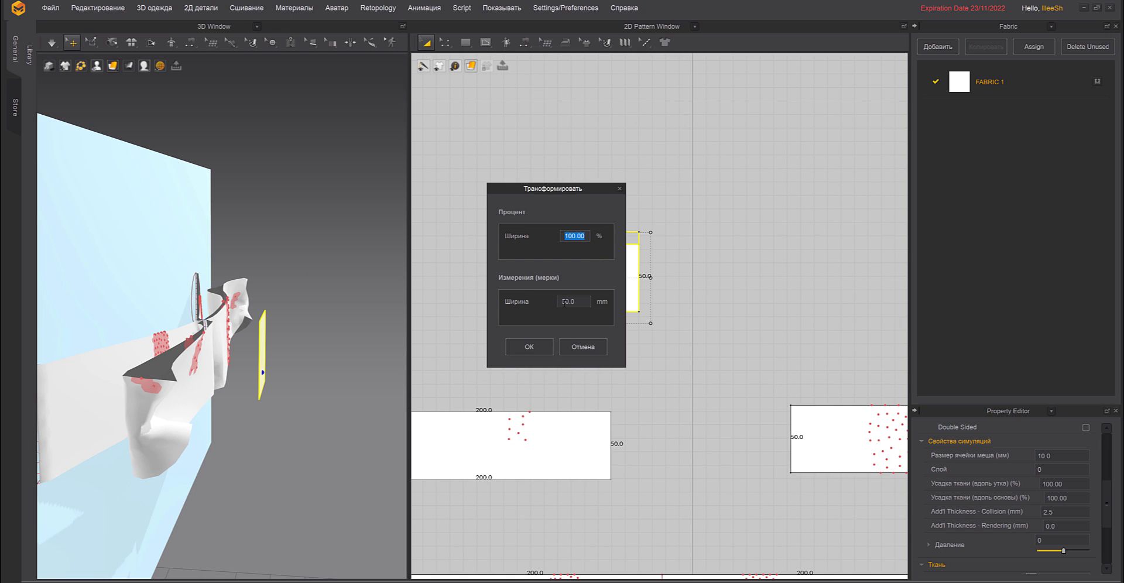
pyautogui.click(528, 346)
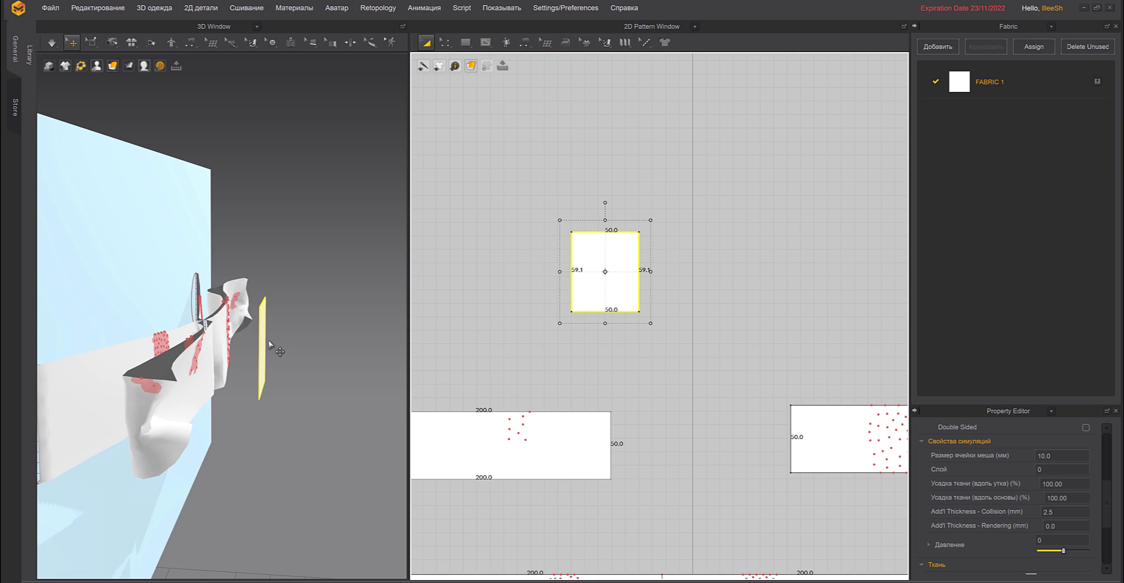
# Center the enlarged piece over the strips' middle joint from a front view.
pyautogui.moveTo(269, 345); pyautogui.dragTo(269, 344, button='right')
pyautogui.press('2')
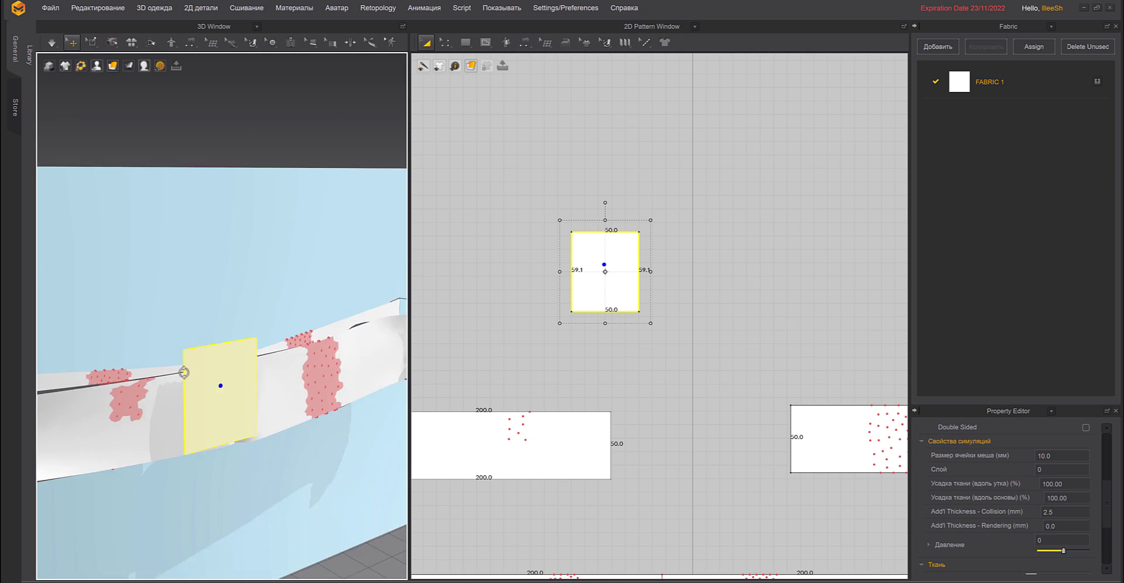
pyautogui.moveTo(246, 386); pyautogui.dragTo(250, 399)
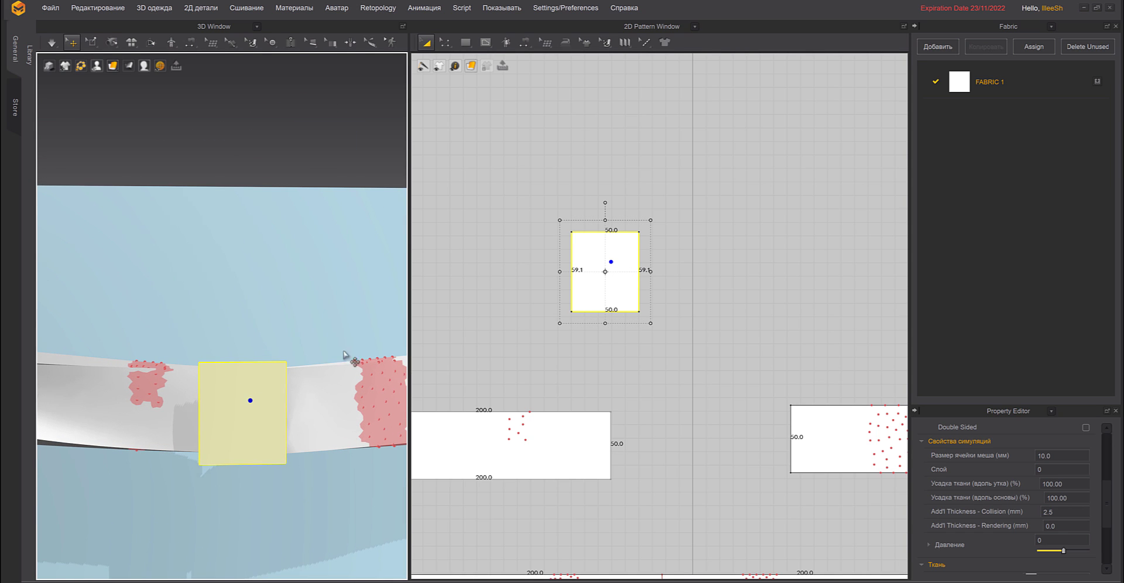
# Clone the piece as a Symmetric Pattern (with Sewing) and place the copy beside it in the 2D layout.
pyautogui.rightClick(620, 250)
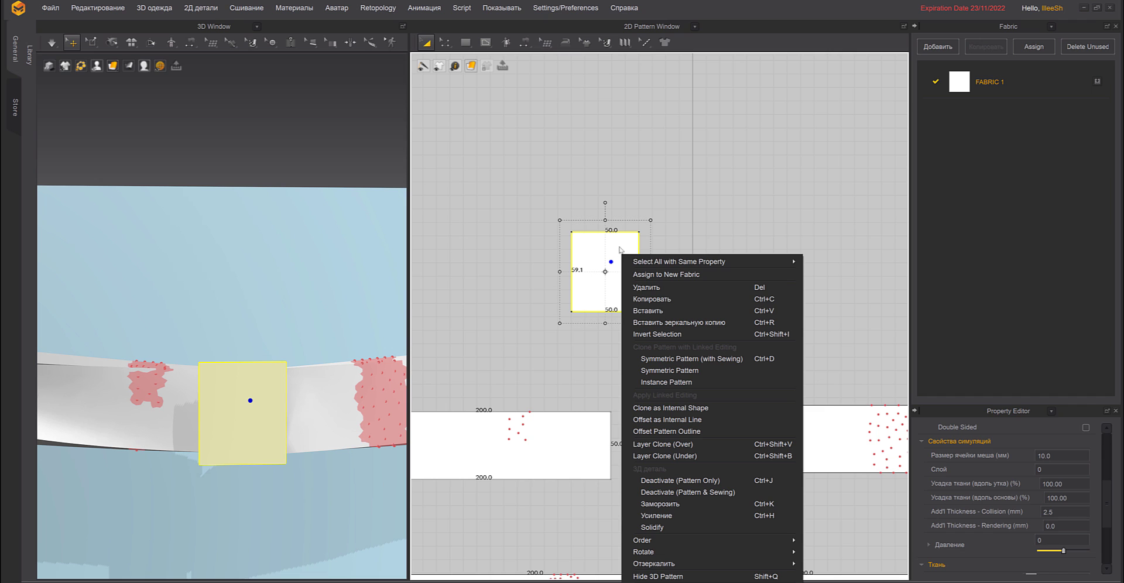
pyautogui.click(651, 299)
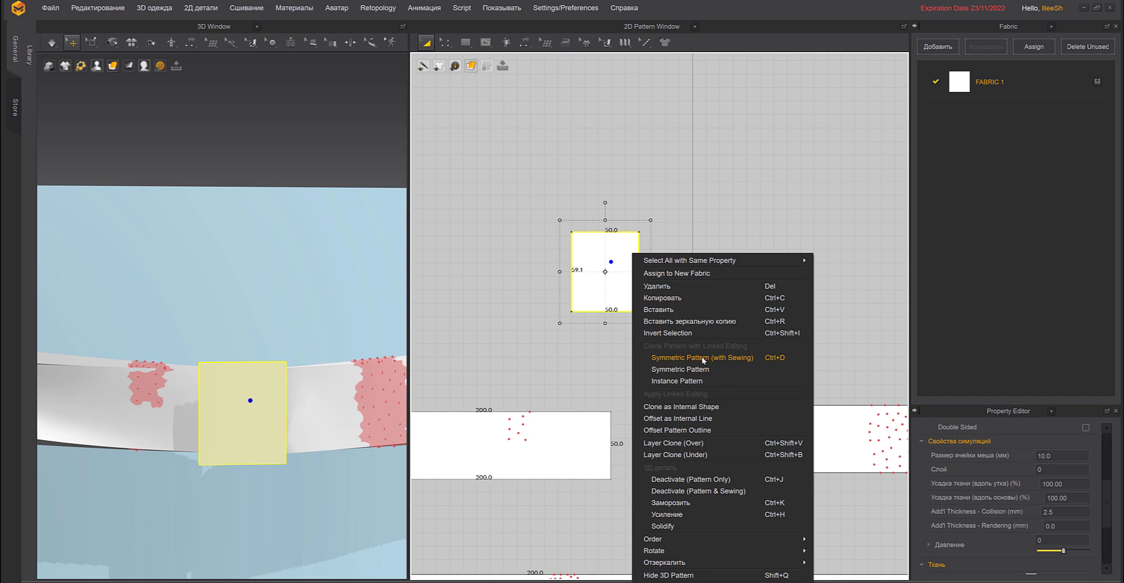
pyautogui.click(703, 358)
pyautogui.click(736, 273)
# Flip the cloned piece horizontally in 3D so its normals face the opposite way.
pyautogui.moveTo(309, 379)
pyautogui.mouseDown(button='right')
pyautogui.moveTo(316, 418)
pyautogui.moveTo(296, 396)
pyautogui.mouseUp(button='right')
pyautogui.click(292, 389)
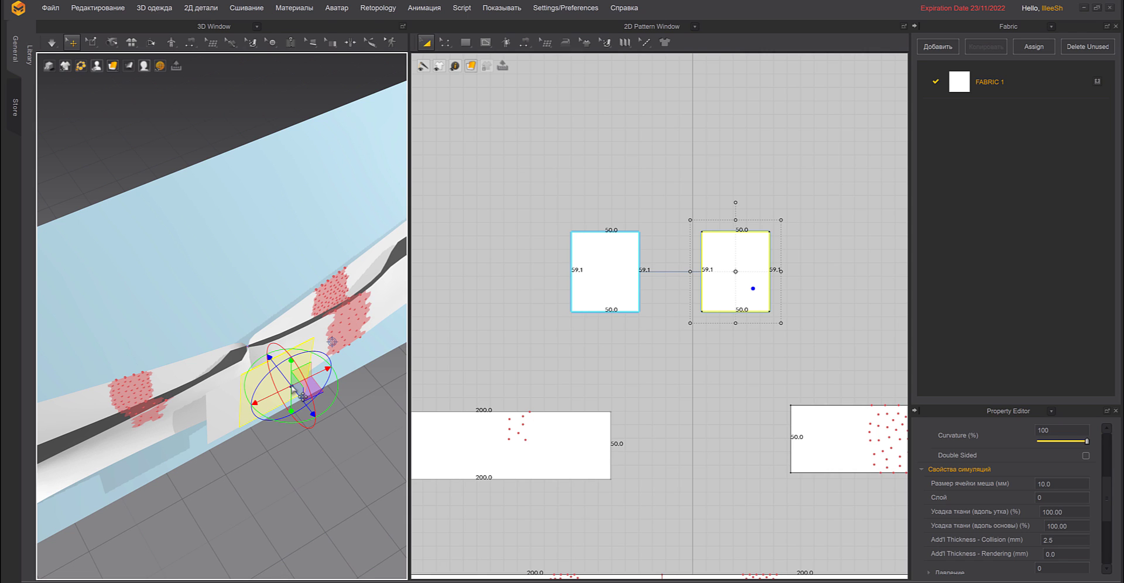
pyautogui.rightClick(292, 388)
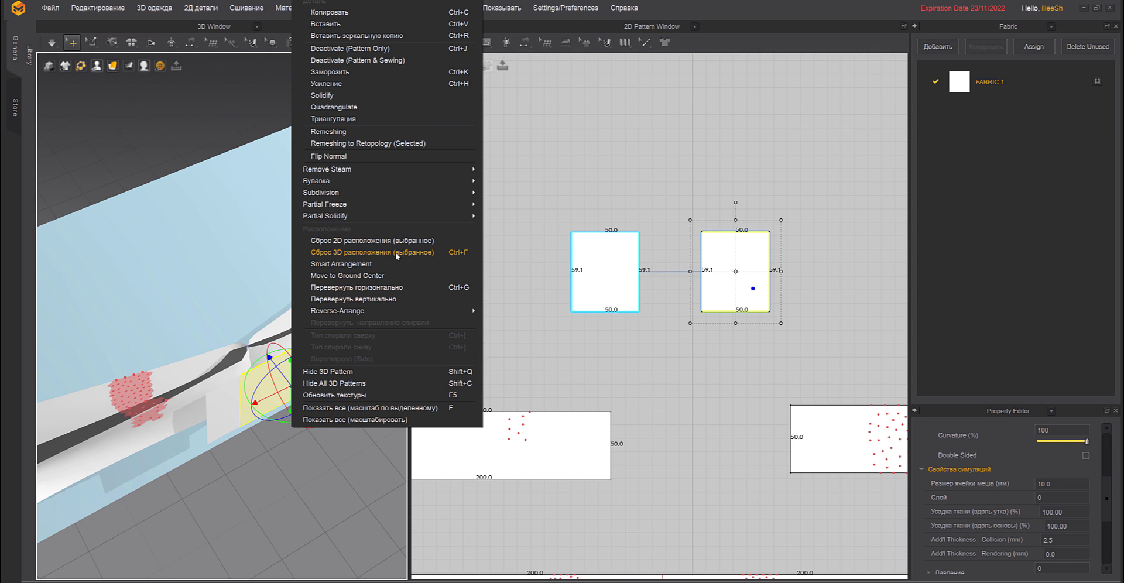
pyautogui.click(395, 287)
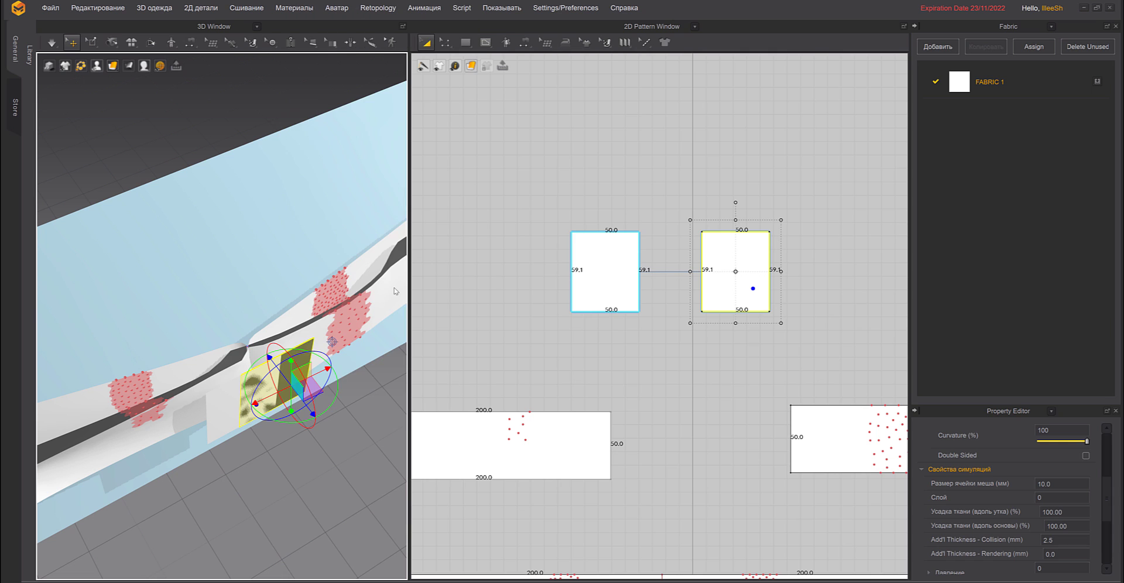
# Move the flipped copy behind the strips and line up the front piece with it.
pyautogui.moveTo(307, 409); pyautogui.dragTo(277, 371)
pyautogui.moveTo(276, 371); pyautogui.dragTo(239, 344, button='right')
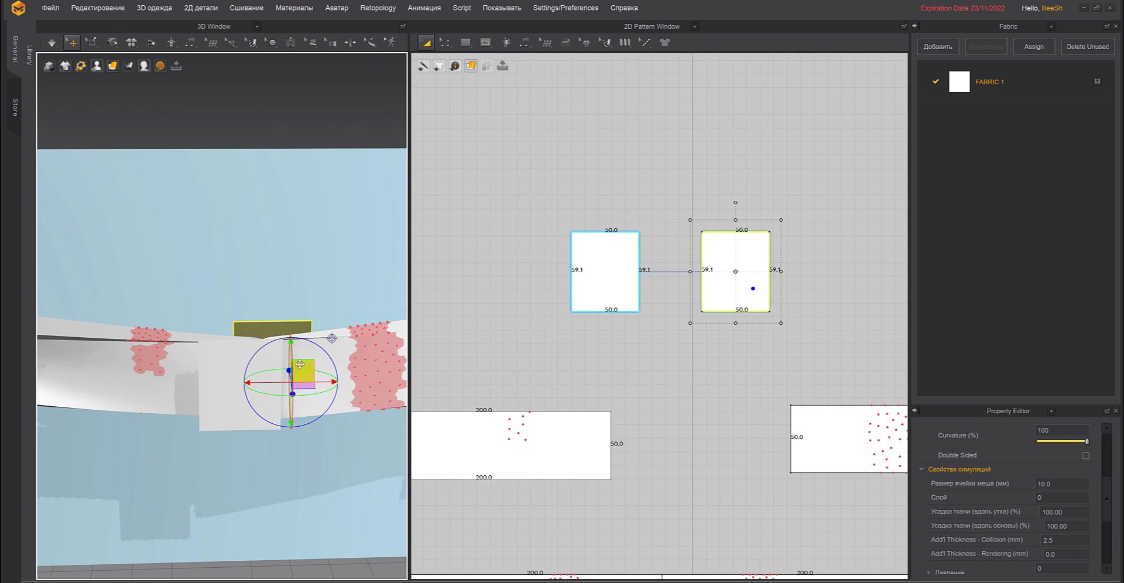
pyautogui.moveTo(300, 364); pyautogui.dragTo(288, 362)
pyautogui.moveTo(221, 405); pyautogui.dragTo(243, 396)
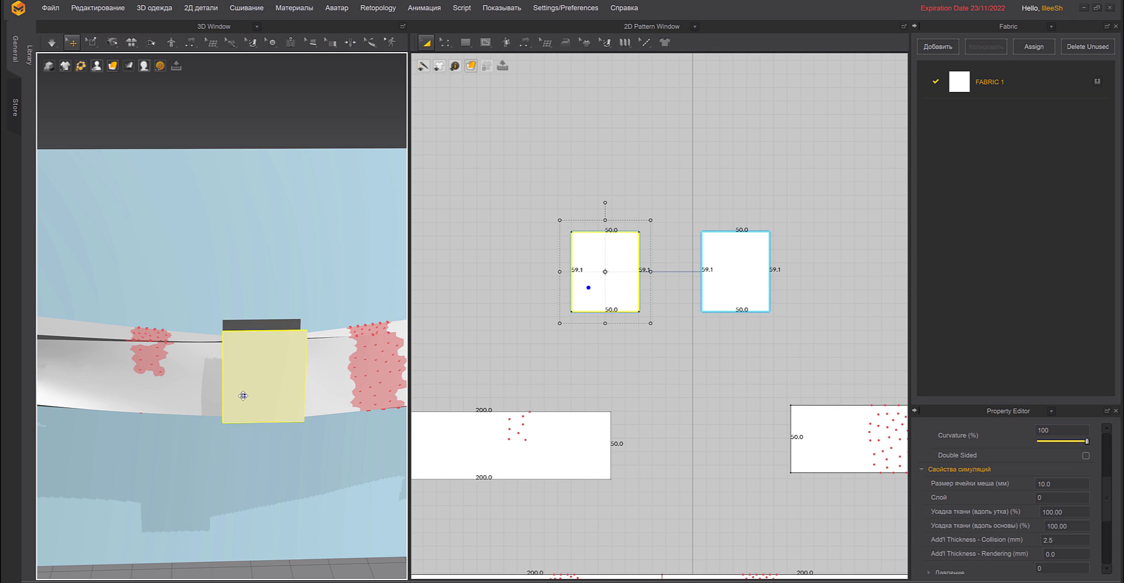
# Sew the upper and lower edges of the front and back pieces together with segment sewing.
pyautogui.click(190, 43)
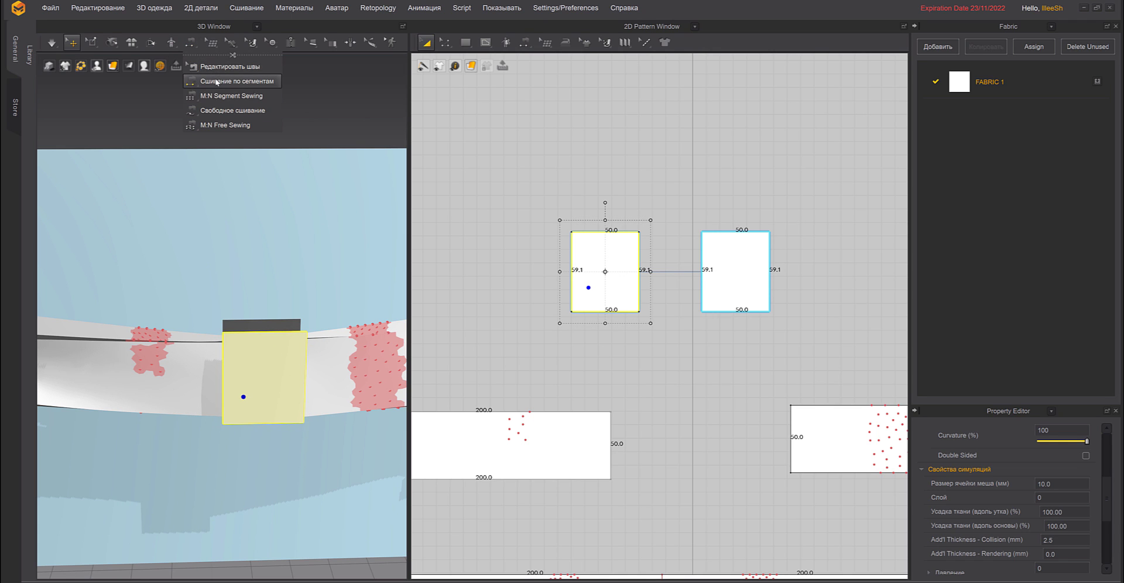
pyautogui.click(235, 333)
pyautogui.moveTo(237, 332); pyautogui.dragTo(251, 264, button='right')
pyautogui.click(233, 427)
pyautogui.click(232, 454)
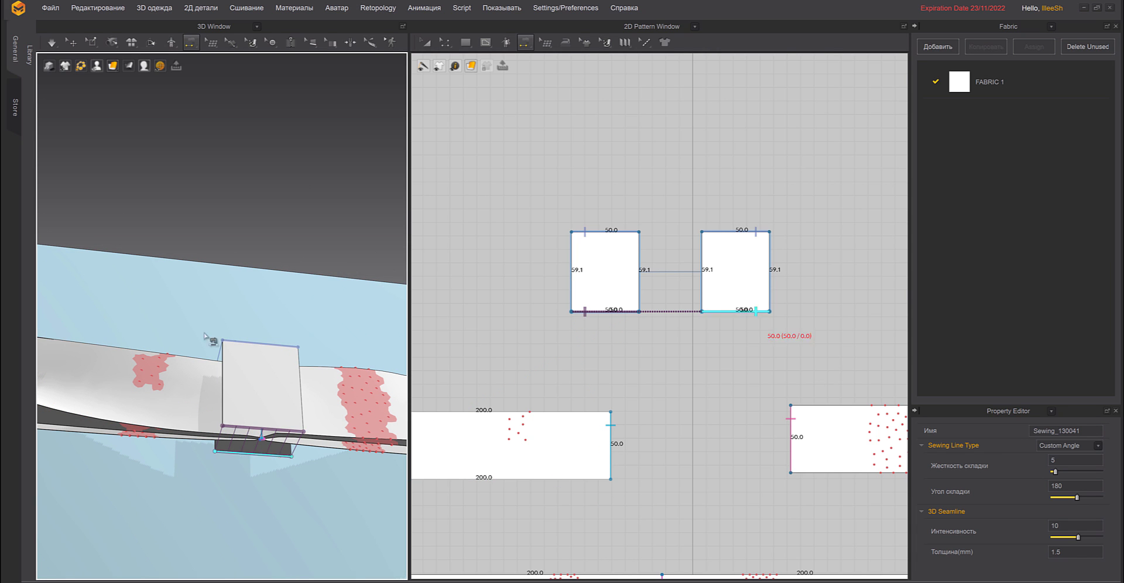
# Set the mesh size of both wrap pieces to 5 mm.
pyautogui.click(72, 42)
pyautogui.scroll(-5, 542, 249)
pyautogui.scroll(-2, 543, 196)
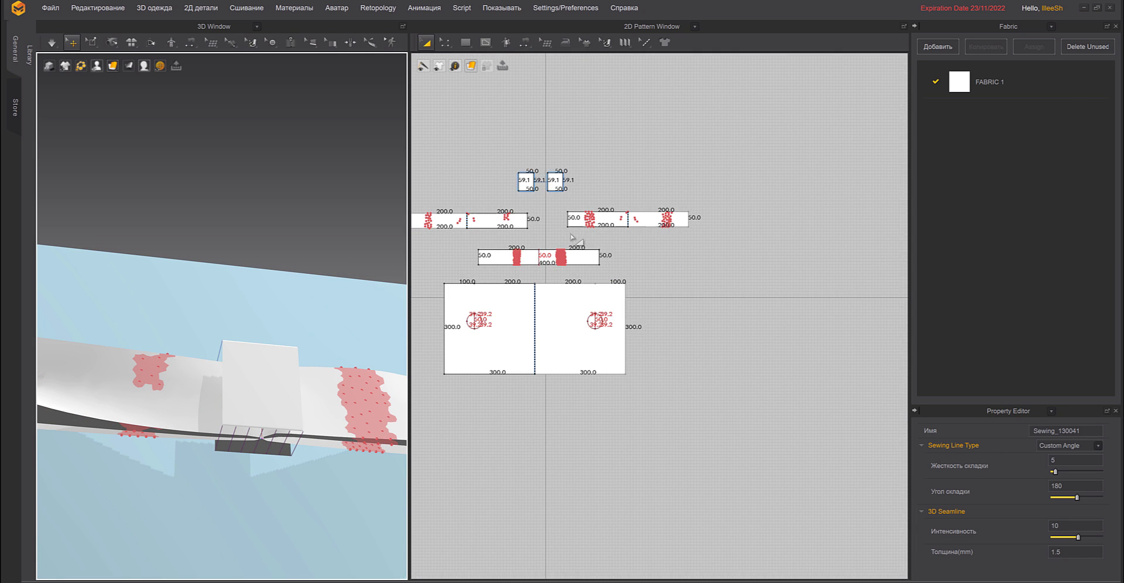
pyautogui.moveTo(622, 232); pyautogui.dragTo(701, 244, button='middle')
pyautogui.moveTo(583, 156); pyautogui.dragTo(676, 226)
pyautogui.click(1067, 482)
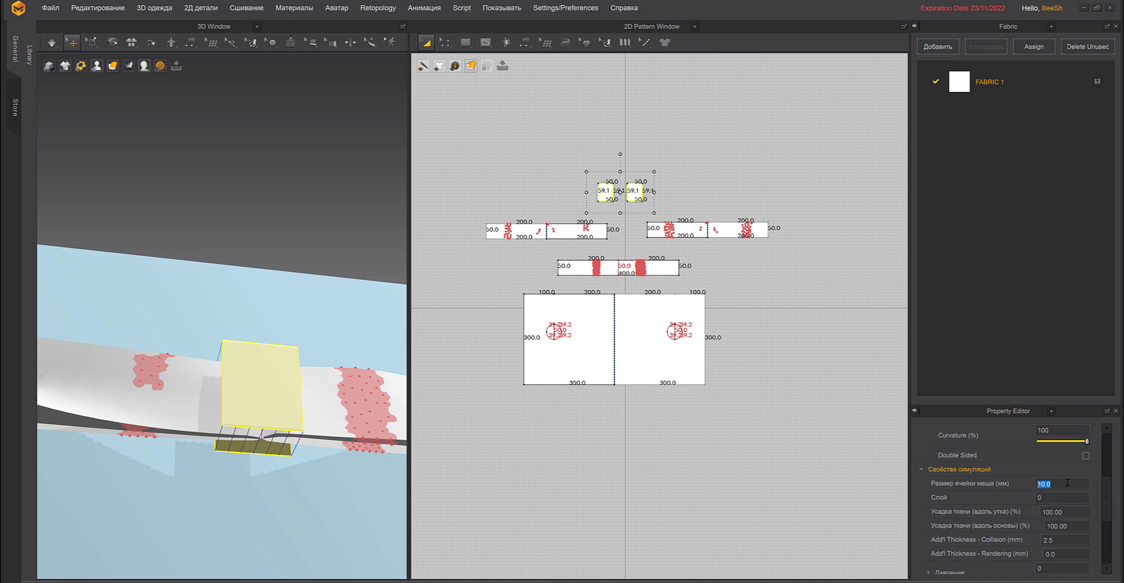
# Simulate the two sewn pieces so they wrap around the strips' middle joint.
pyautogui.moveTo(342, 450); pyautogui.dragTo(314, 353, button='right')
pyautogui.press('space')
pyautogui.scroll(3, 549, 198)
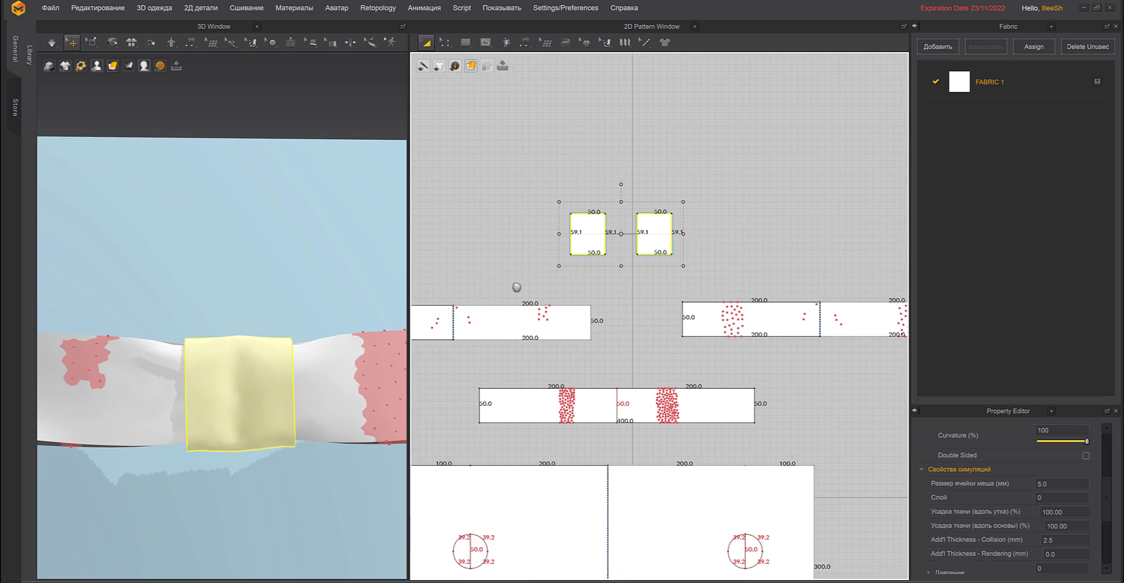
# Set the warp shrinkage of both wrap pieces to 95% and run the simulation again.
pyautogui.click(1077, 525)
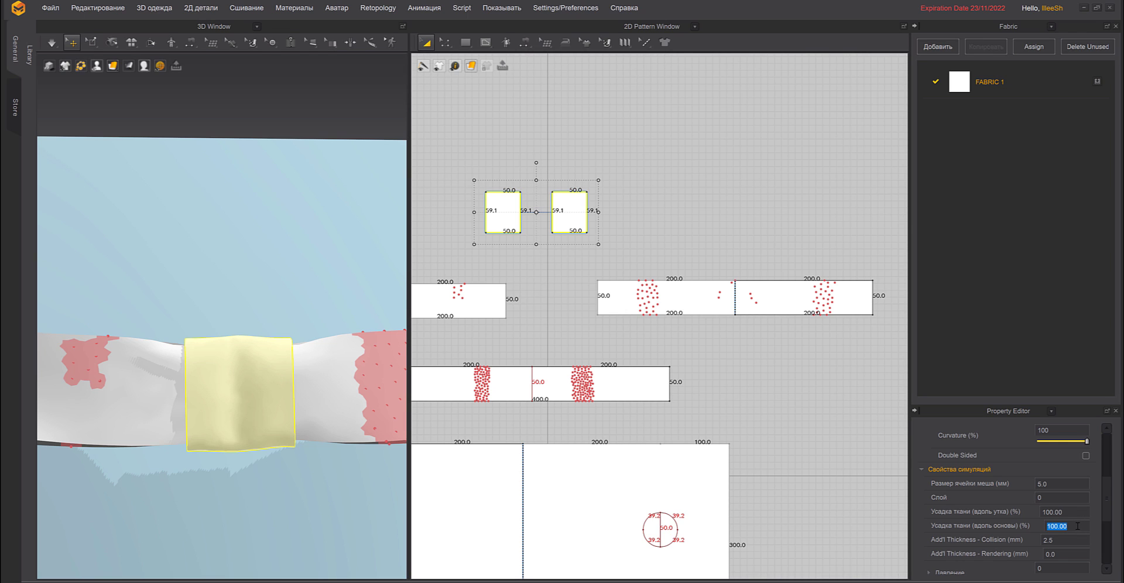
pyautogui.click(436, 401)
pyautogui.press('space')
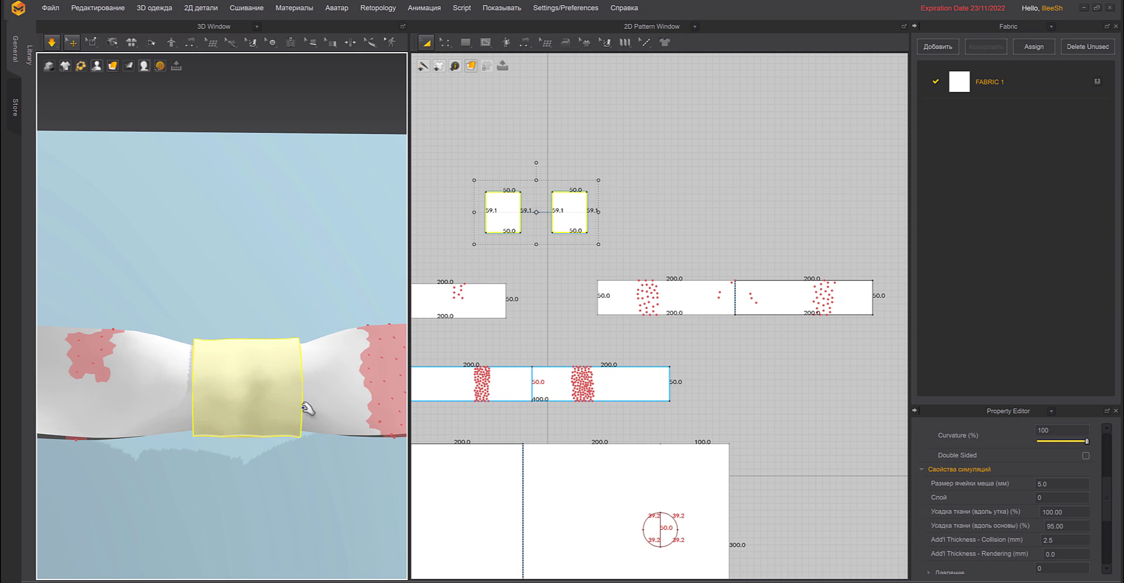
# Examine the side and back of the wrap around the strips, selecting its back piece.
pyautogui.moveTo(304, 408); pyautogui.dragTo(331, 404, button='right')
pyautogui.click(544, 223)
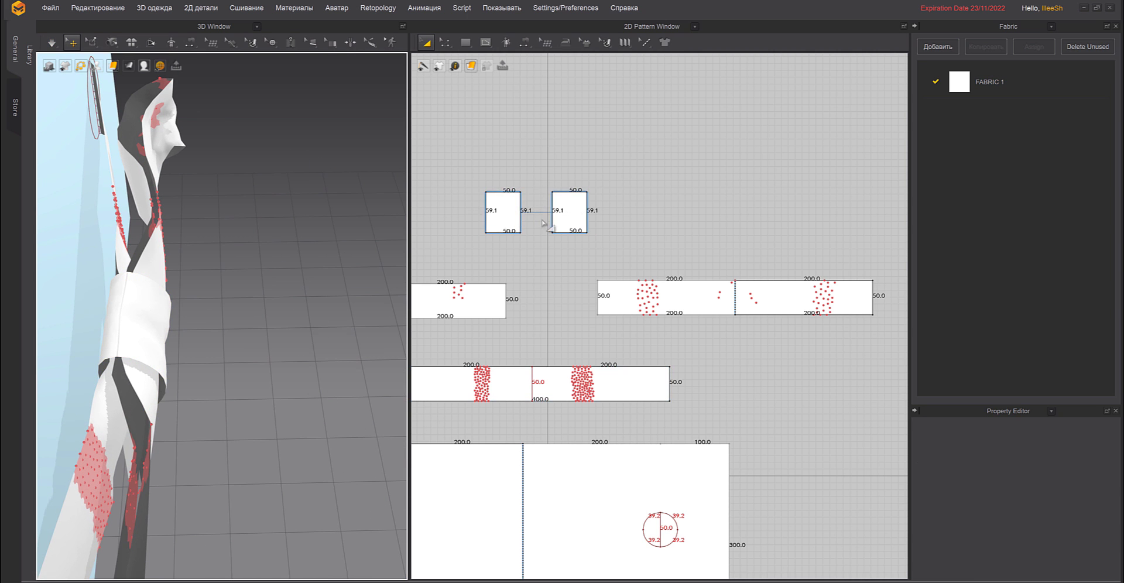
pyautogui.click(115, 318)
pyautogui.moveTo(278, 286); pyautogui.dragTo(205, 319, button='right')
pyautogui.scroll(2, 198, 351)
pyautogui.moveTo(198, 356); pyautogui.dragTo(271, 334, button='middle')
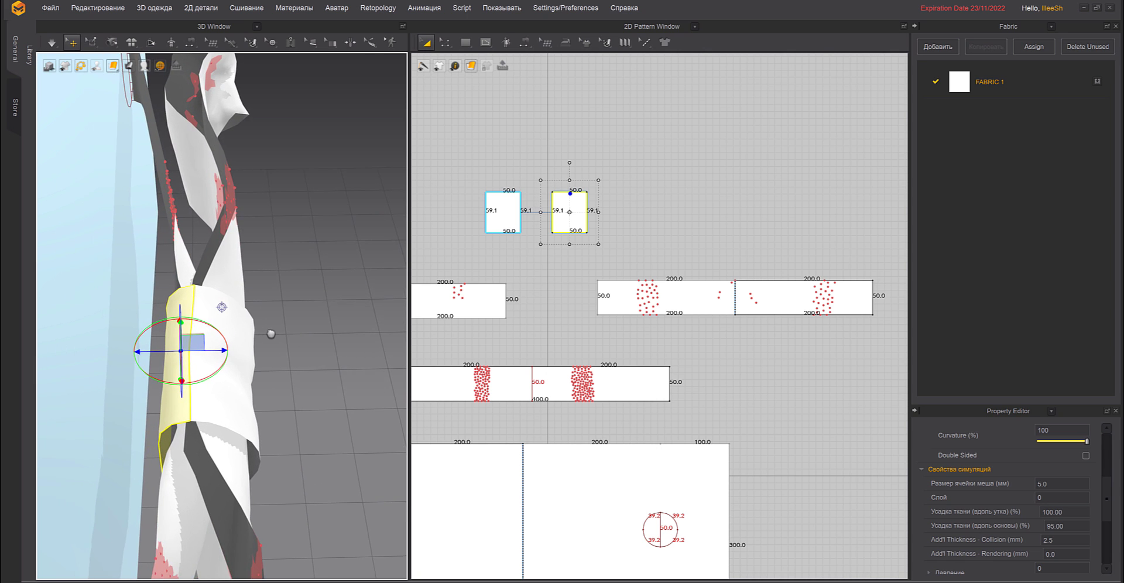
pyautogui.moveTo(271, 334); pyautogui.dragTo(293, 298, button='right')
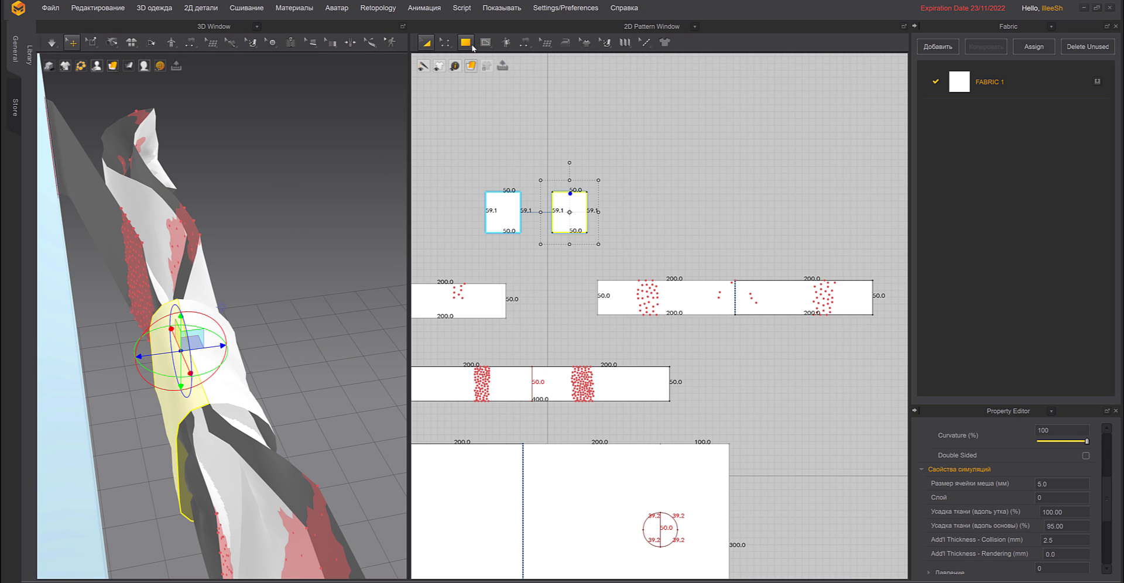
# Draw a vertical internal line through the middle of the back wrap piece, from upper to lower edge.
pyautogui.scroll(-3, 577, 207)
pyautogui.moveTo(727, 291); pyautogui.dragTo(646, 260, button='middle')
pyautogui.click(698, 233)
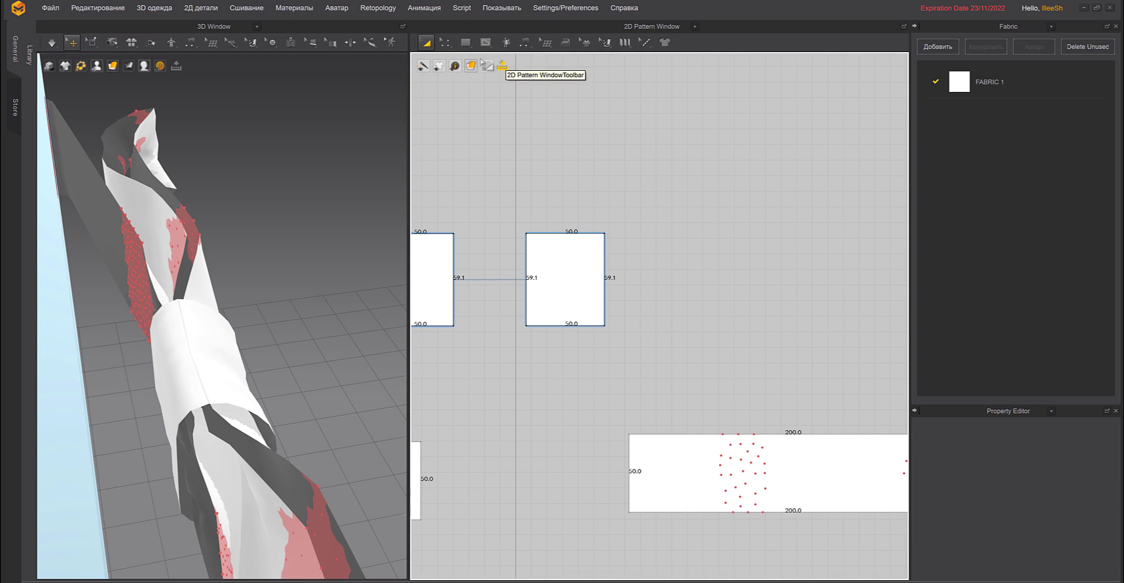
pyautogui.moveTo(426, 42)
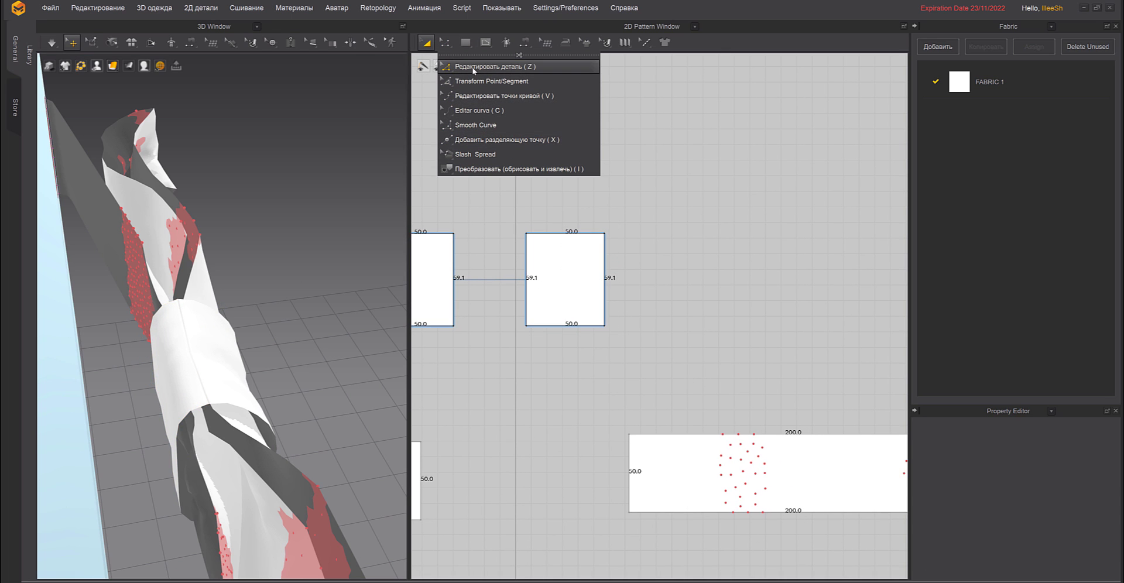
pyautogui.click(473, 66)
pyautogui.moveTo(486, 42)
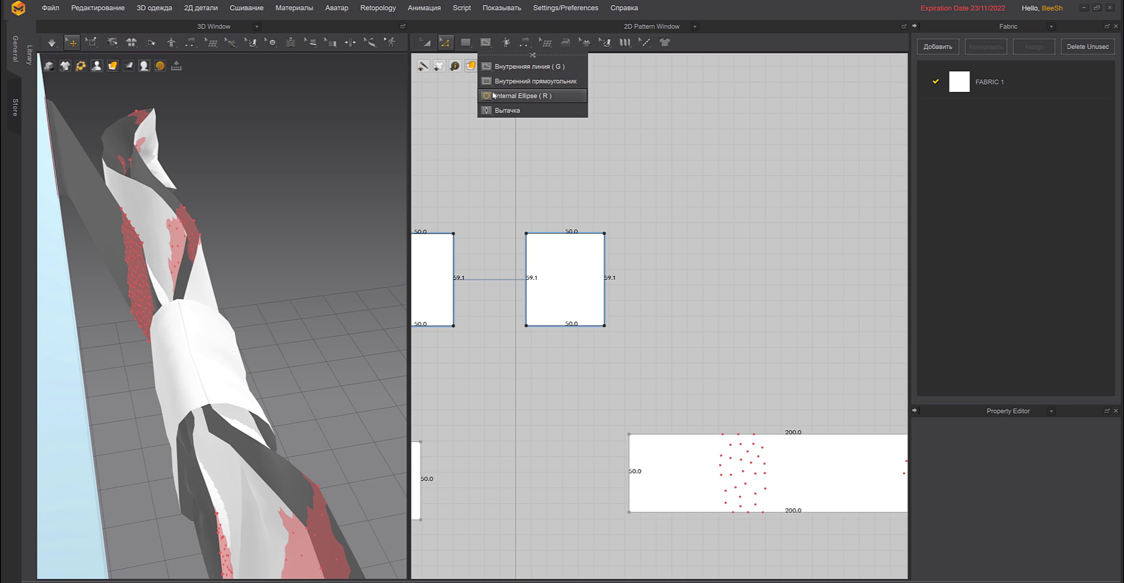
pyautogui.click(489, 67)
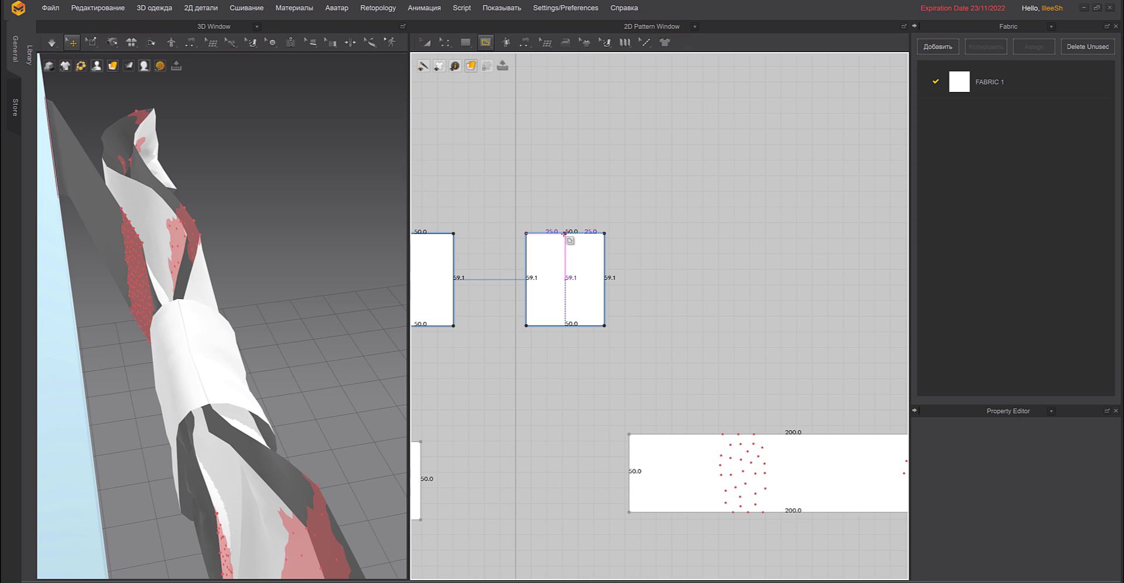
pyautogui.doubleClick(565, 325)
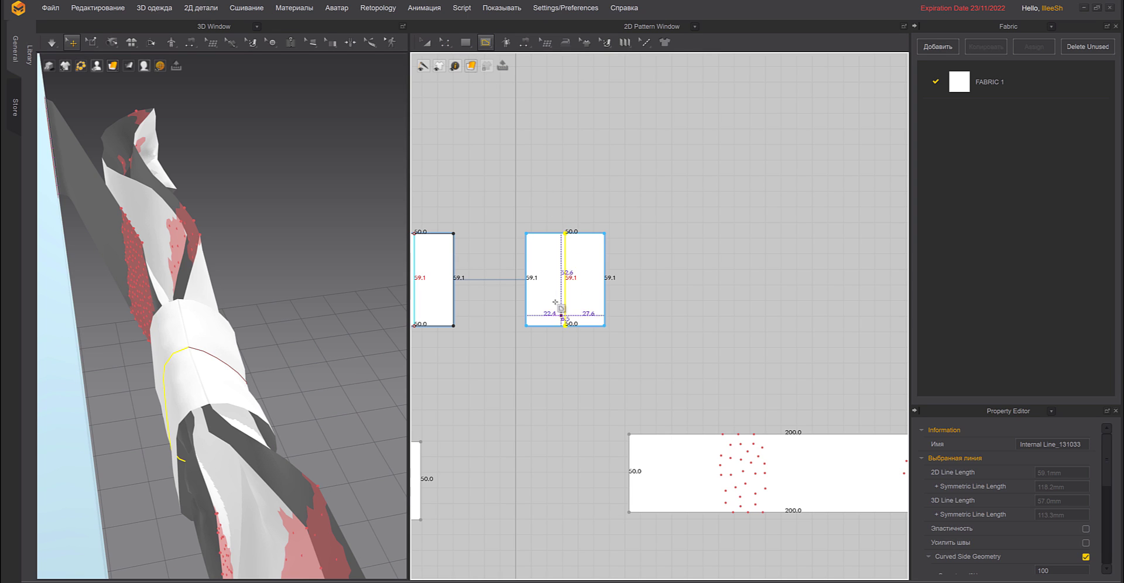
# Remove the linked editing between the front and back wrap pieces.
pyautogui.click(425, 42)
pyautogui.click(439, 259)
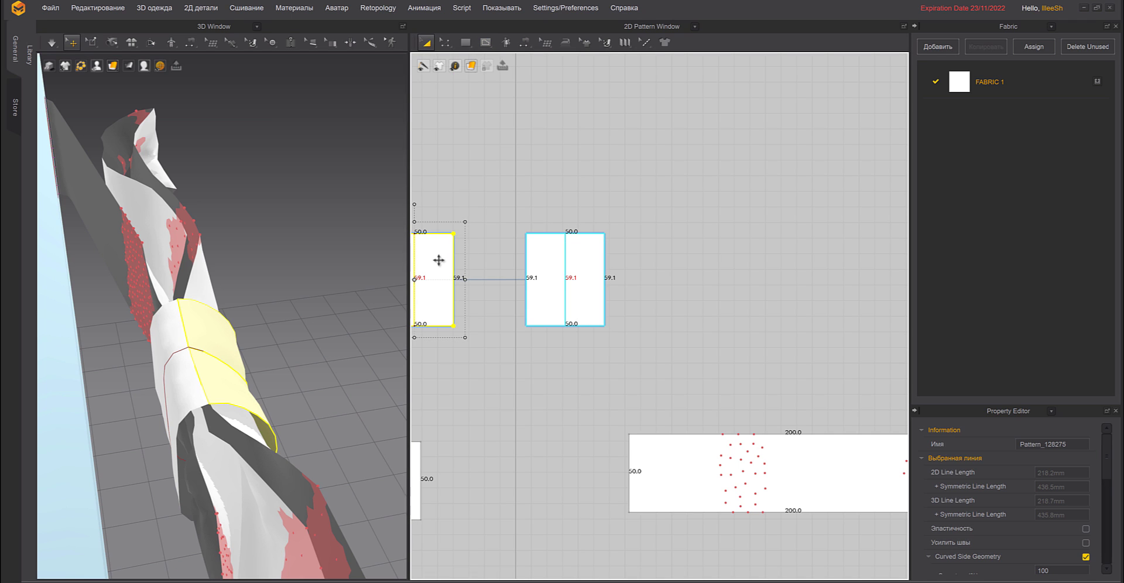
pyautogui.rightClick(439, 260)
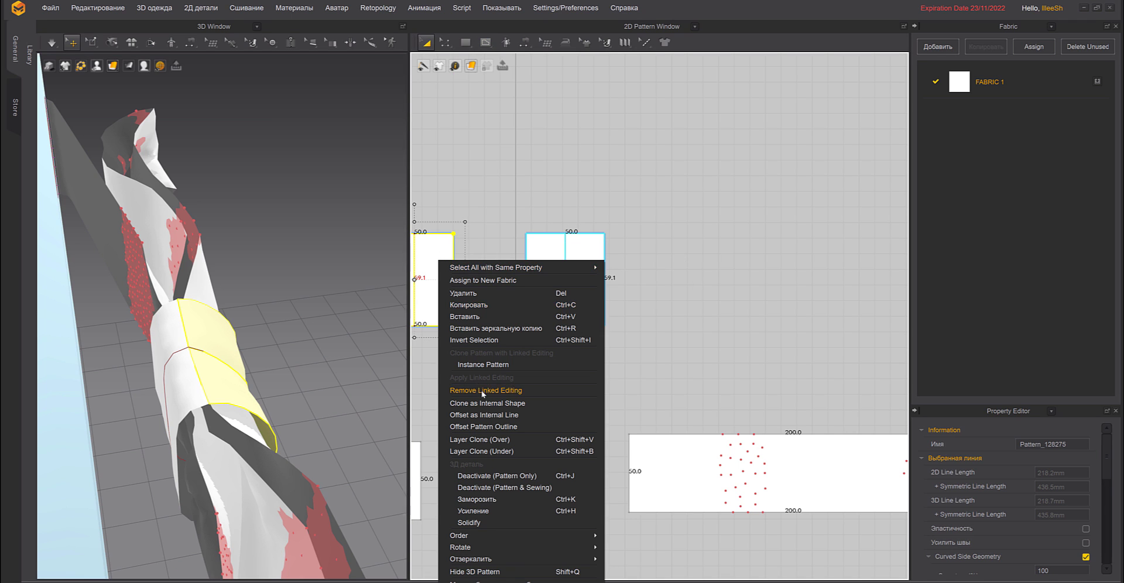
pyautogui.click(459, 391)
# Delete the vertical internal line from the front wrap piece, keeping the one on the back piece.
pyautogui.moveTo(466, 352); pyautogui.dragTo(537, 360, button='right')
pyautogui.click(484, 282)
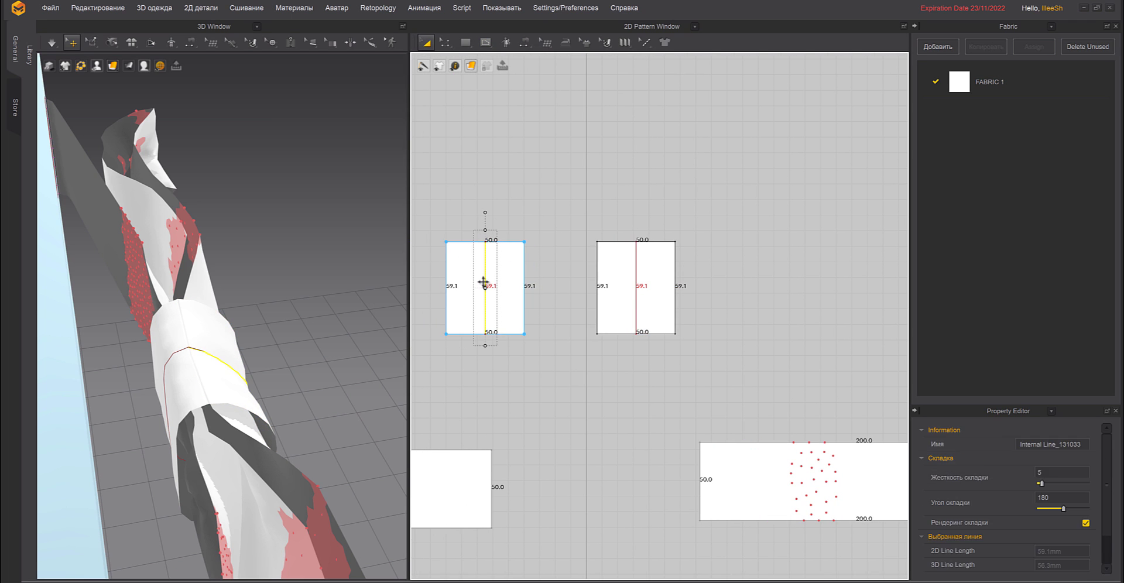
pyautogui.press('Delete')
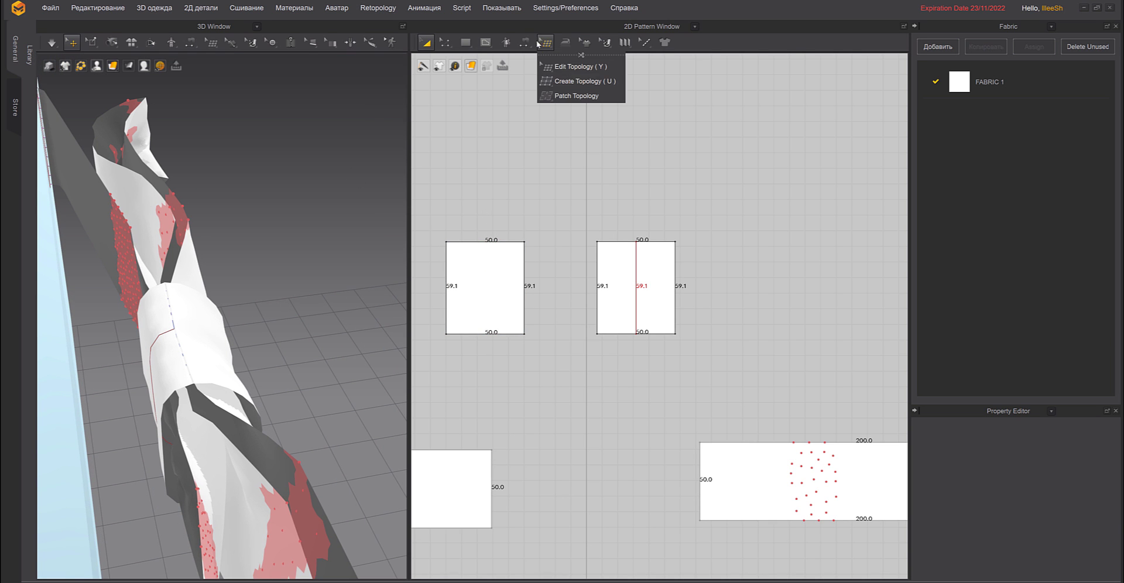
# Hide the backing panel in 3D and turn the model to expose the back of the wrap.
pyautogui.moveTo(269, 271); pyautogui.dragTo(286, 330, button='right')
pyautogui.click(159, 266)
pyautogui.moveTo(137, 327); pyautogui.dragTo(45, 327, button='middle')
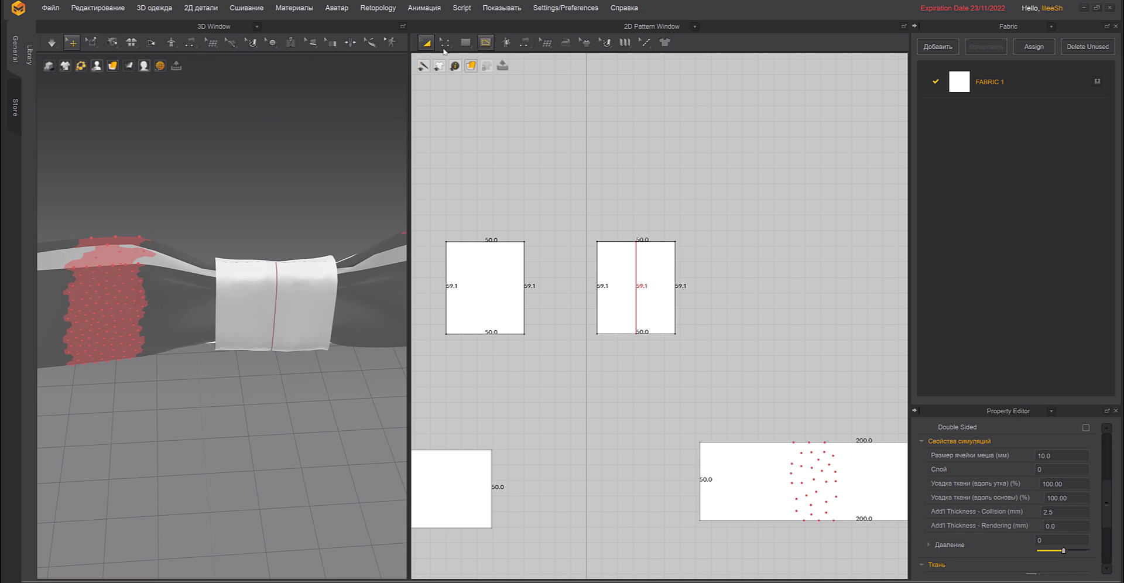
# Sew the back wrap piece's middle internal line to the middle line of the 400 mm strip with segment sewing.
pyautogui.click(191, 44)
pyautogui.click(213, 80)
pyautogui.scroll(3, 521, 220)
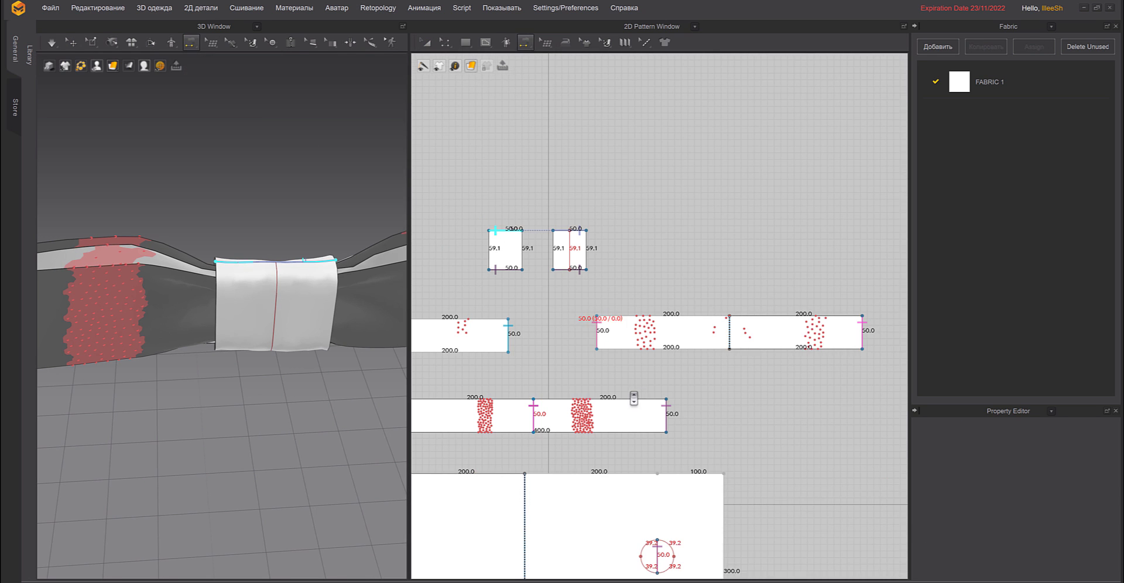
pyautogui.moveTo(618, 394); pyautogui.dragTo(684, 323, button='middle')
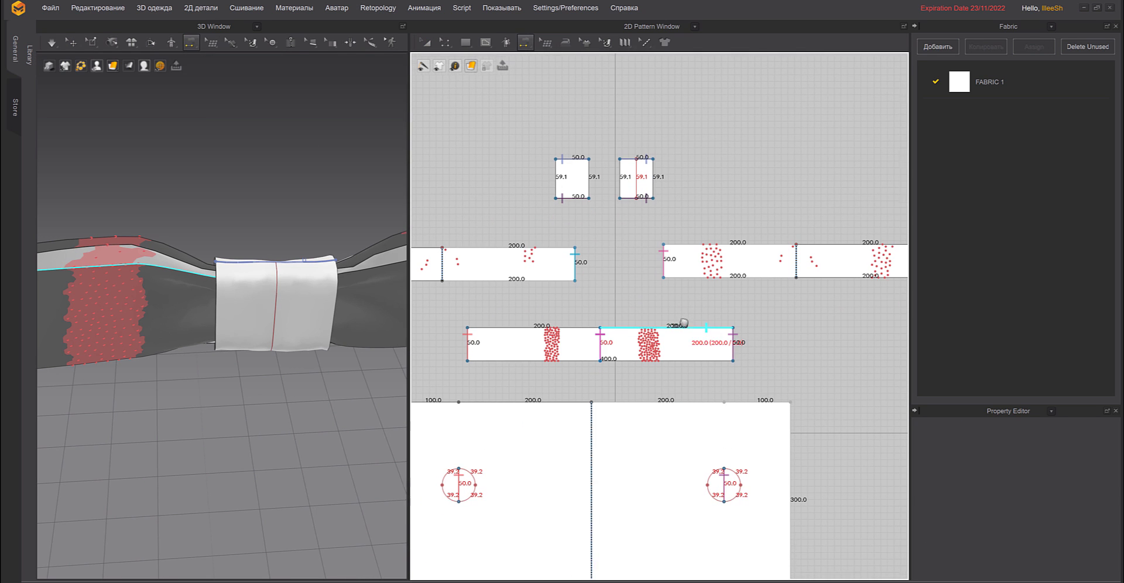
pyautogui.click(278, 275)
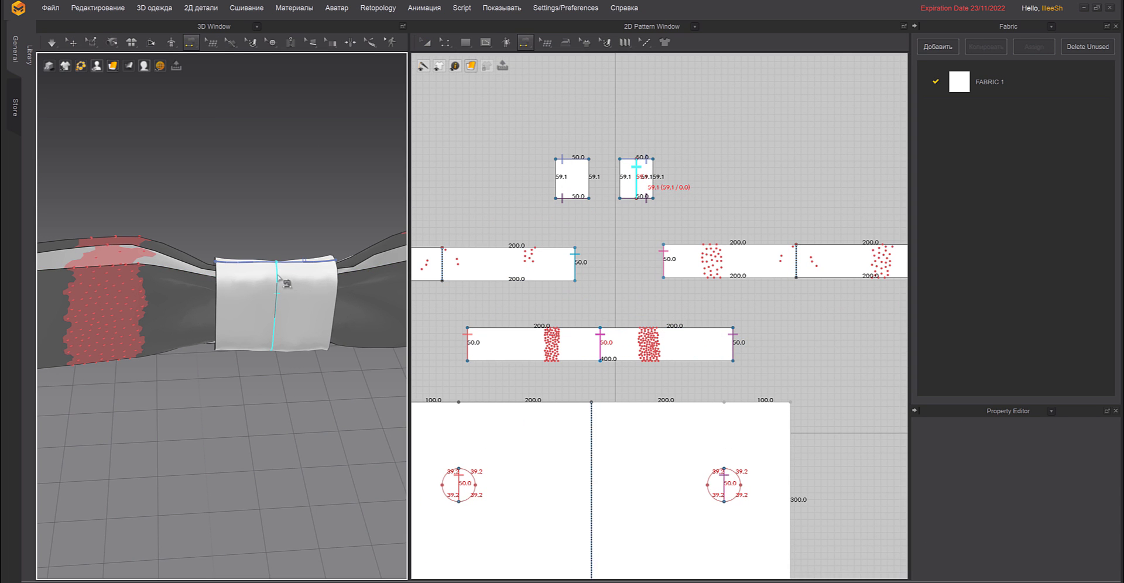
pyautogui.click(612, 348)
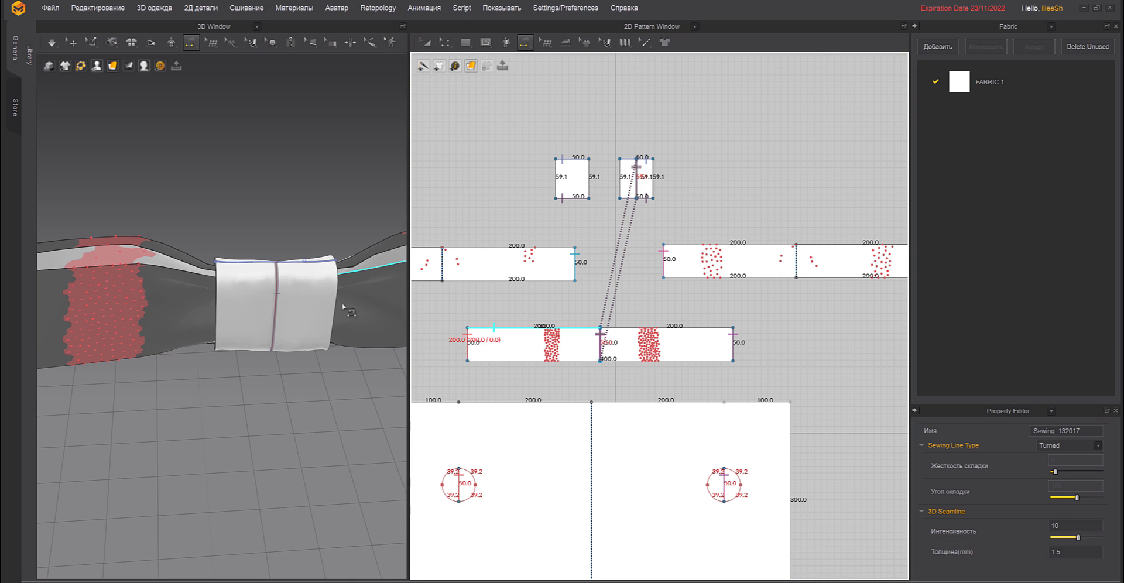
# Run the simulation so the new seam pulls the wrap onto the strip, and check the wrap from the front.
pyautogui.moveTo(339, 271); pyautogui.dragTo(271, 285, button='right')
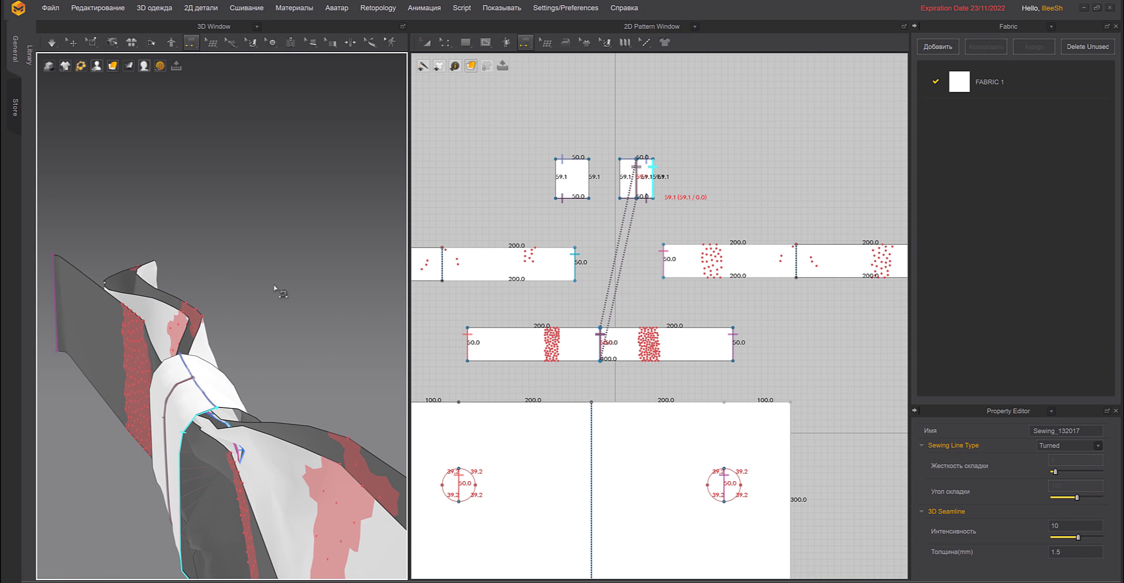
pyautogui.press('space')
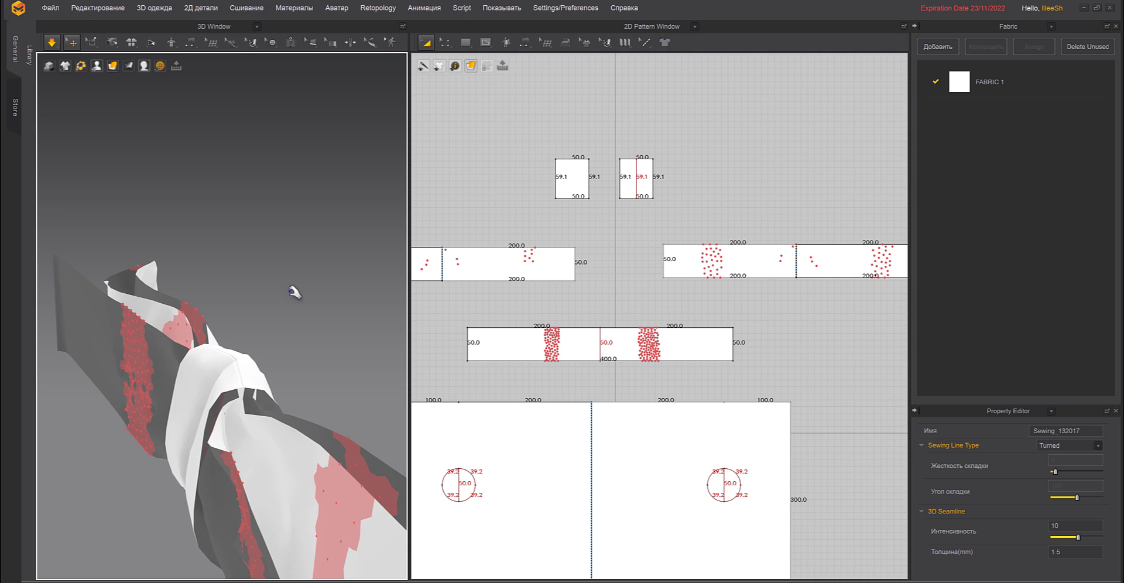
pyautogui.press('n')
pyautogui.moveTo(325, 304); pyautogui.dragTo(246, 319, button='right')
pyautogui.moveTo(246, 319); pyautogui.dragTo(378, 277, button='middle')
pyautogui.scroll(-3, 221, 322)
pyautogui.moveTo(223, 325); pyautogui.dragTo(325, 316, button='middle')
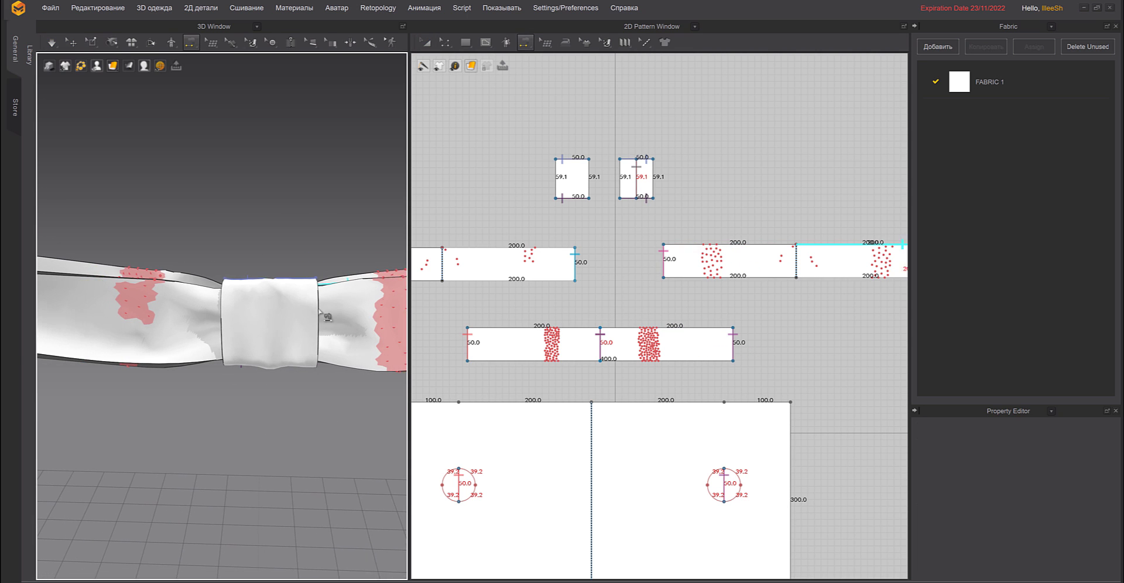
pyautogui.click(71, 42)
pyautogui.press('space')
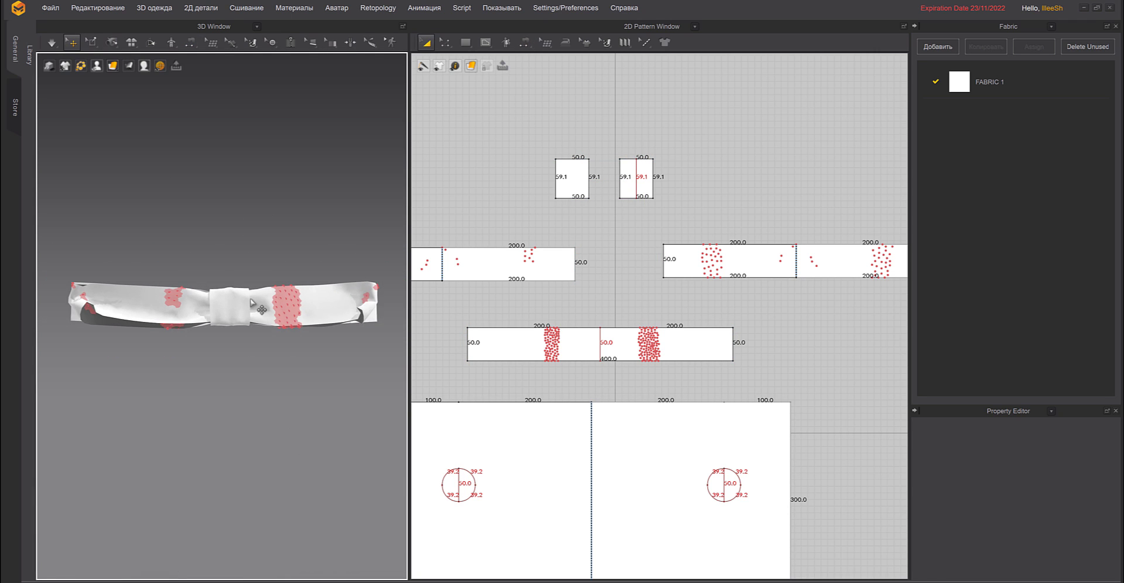
# Set the warp shrinkage of both wrap pieces to 90% and simulate.
pyautogui.scroll(2, 246, 313)
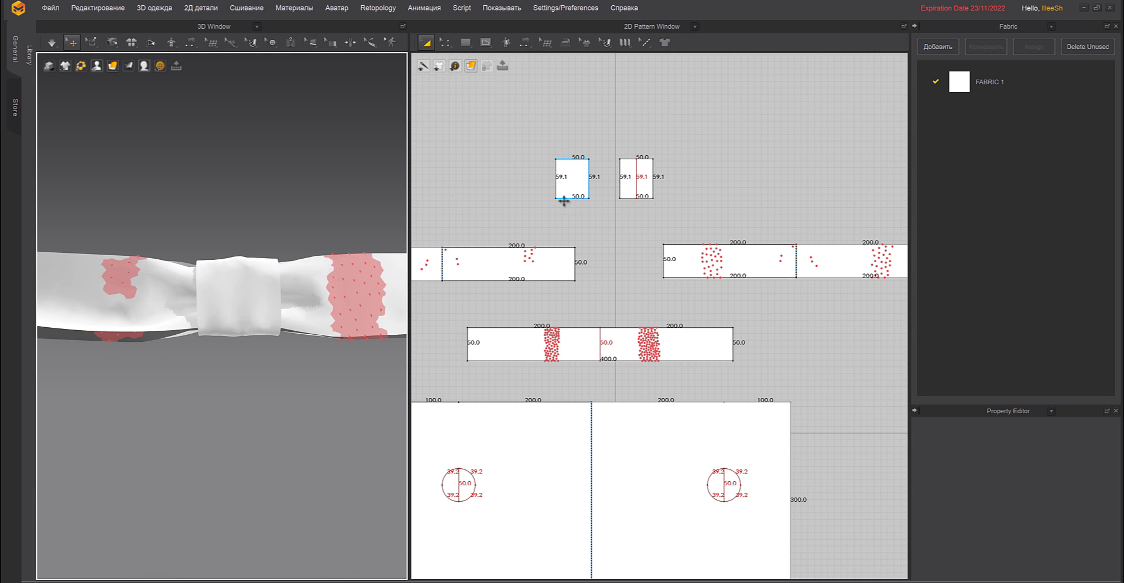
pyautogui.moveTo(564, 201); pyautogui.dragTo(596, 195, button='middle')
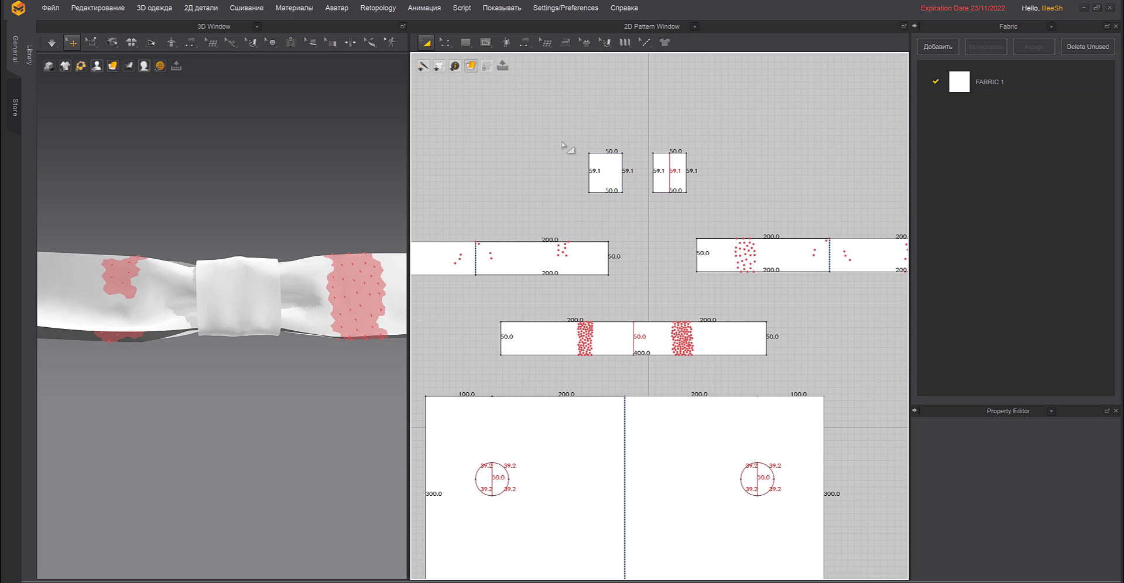
pyautogui.moveTo(708, 217); pyautogui.dragTo(707, 213)
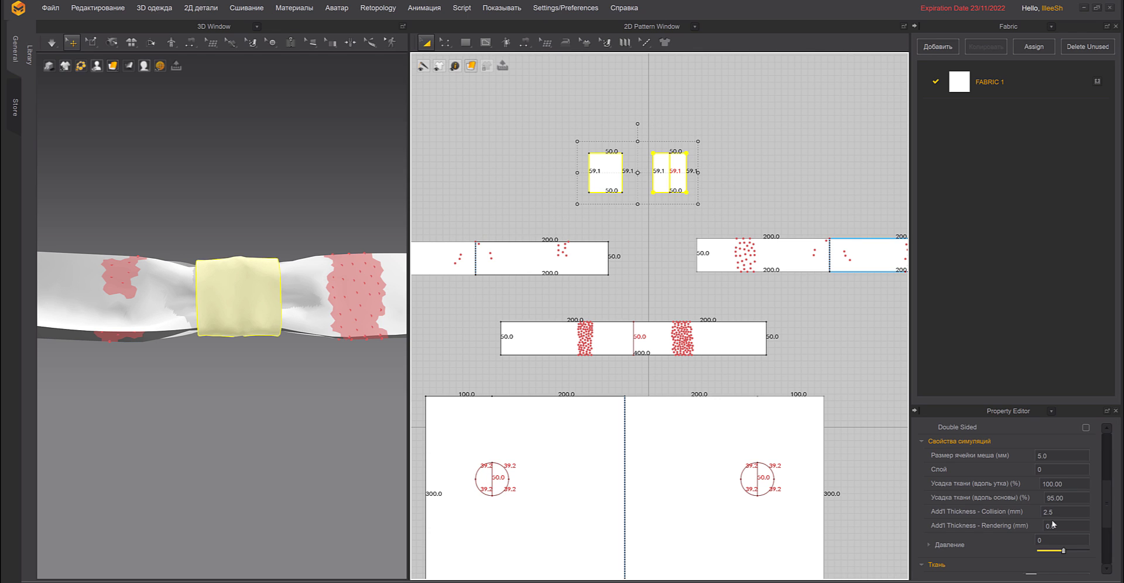
pyautogui.click(1069, 498)
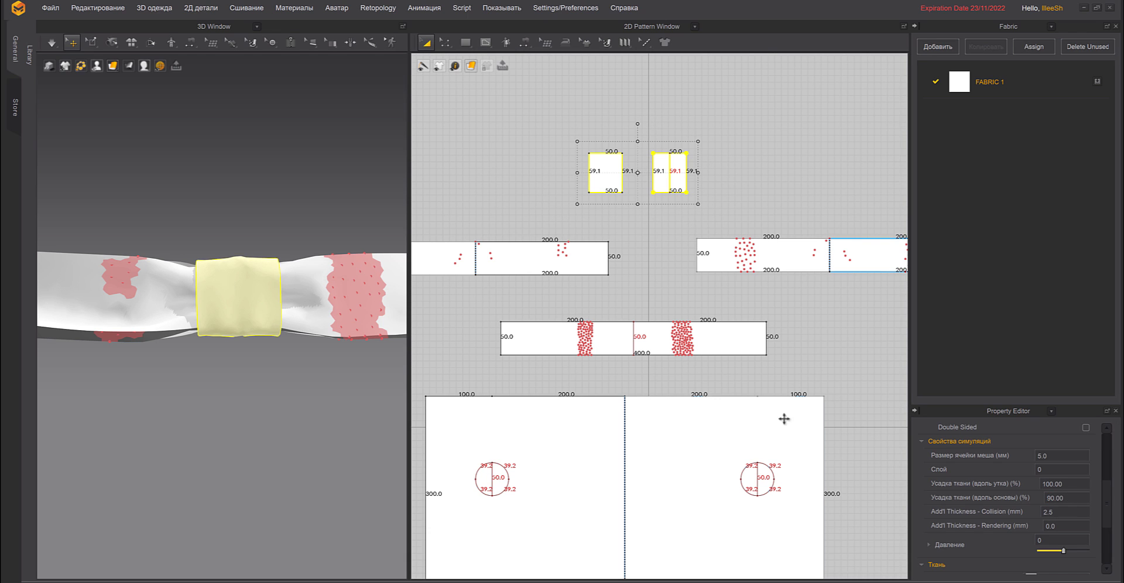
pyautogui.press('space')
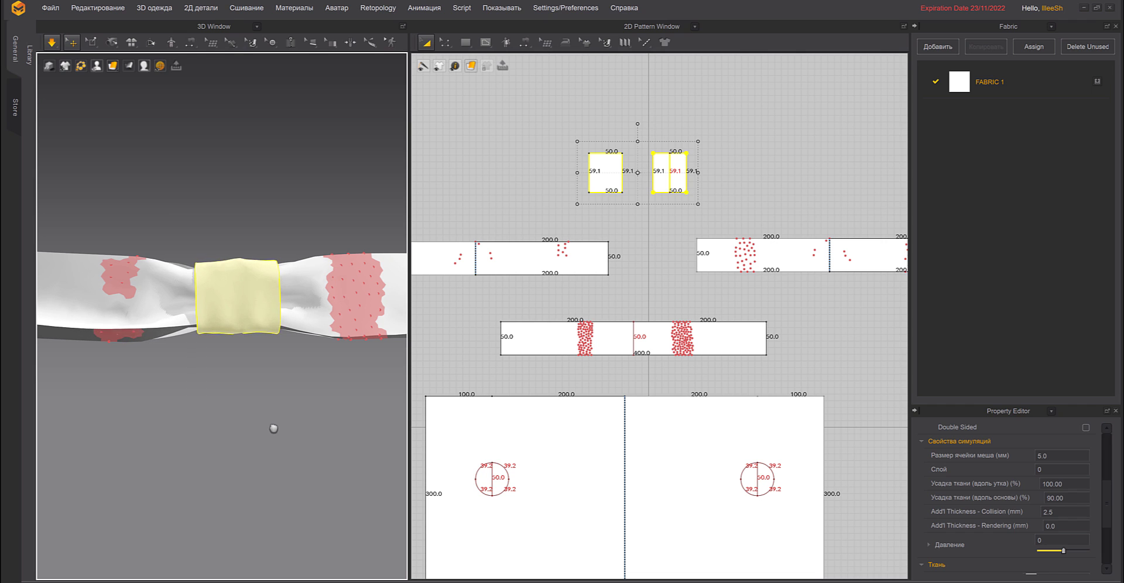
pyautogui.press('space')
# Show the backing panel in 3D again behind the strips.
pyautogui.scroll(-5, 268, 419)
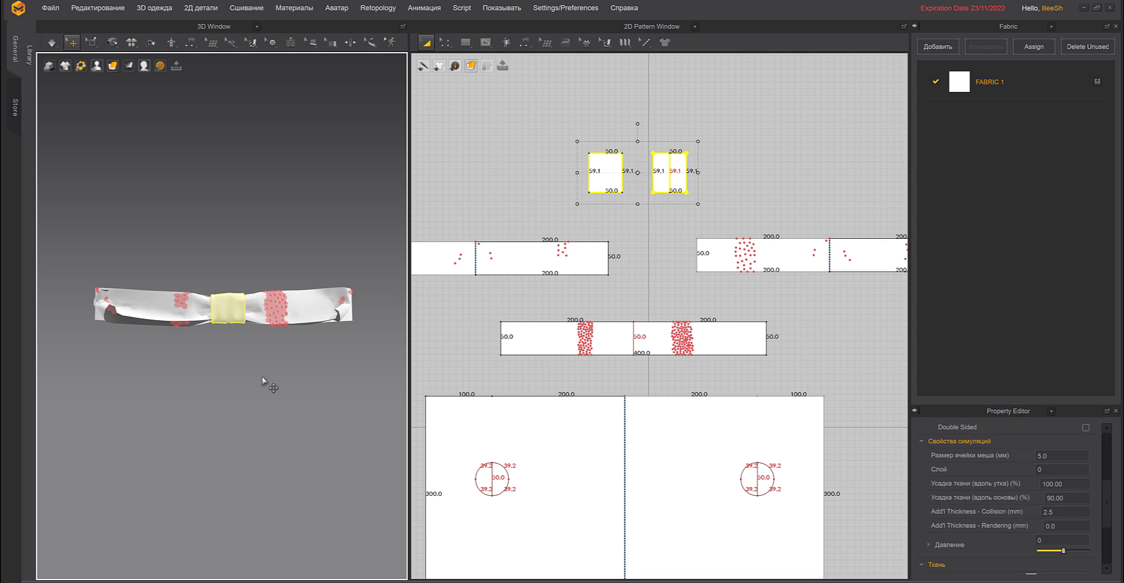
pyautogui.moveTo(268, 381); pyautogui.dragTo(266, 397, button='right')
pyautogui.moveTo(528, 447); pyautogui.dragTo(534, 417, button='right')
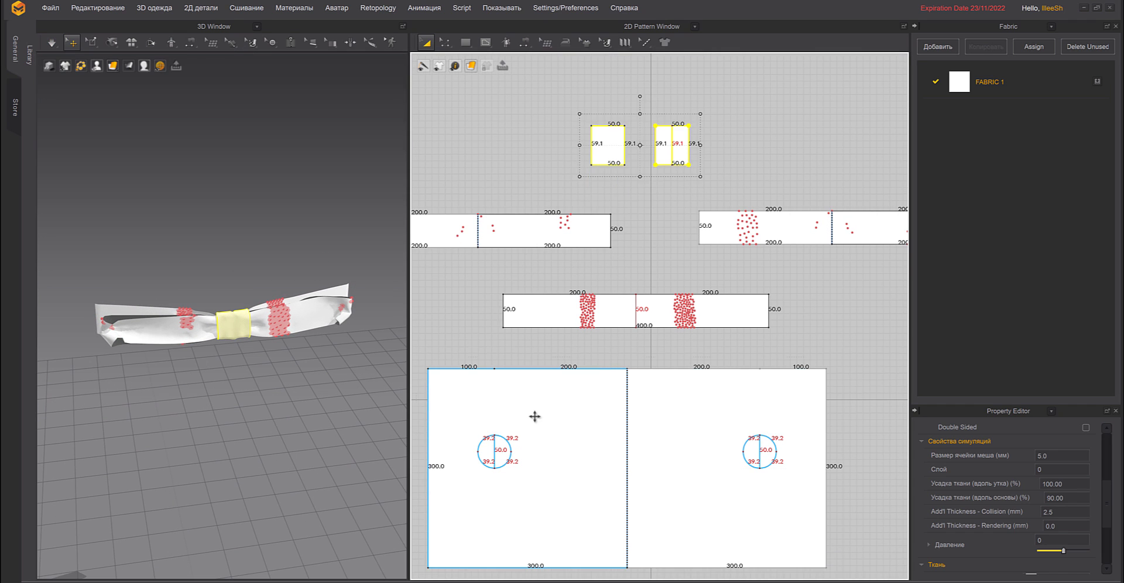
pyautogui.click(534, 417)
pyautogui.moveTo(331, 427); pyautogui.dragTo(309, 402, button='right')
pyautogui.scroll(5, 163, 318)
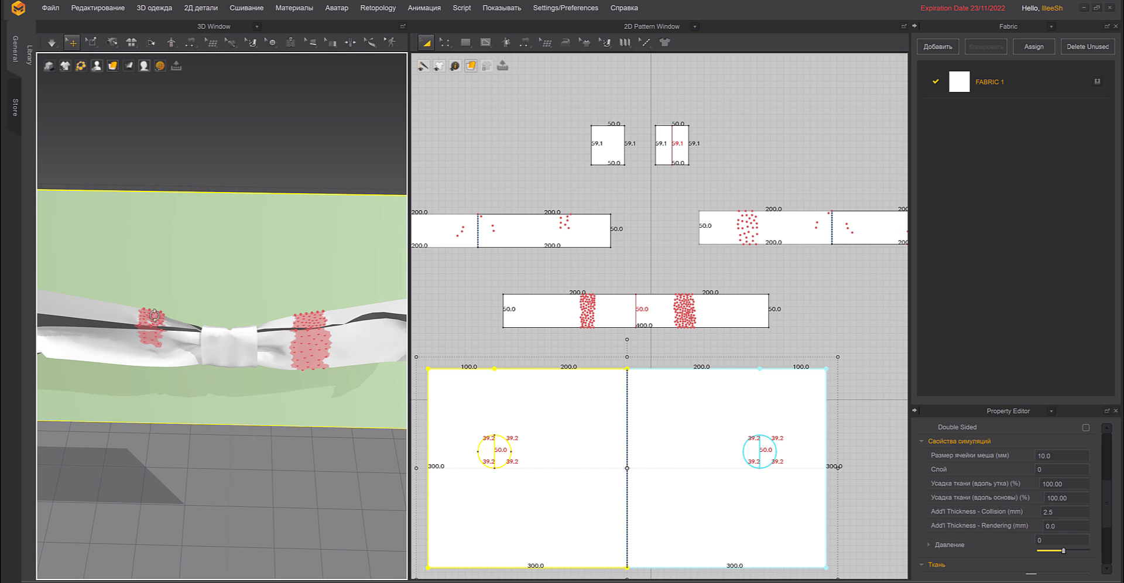
# Delete the pin groups on both sides of the wrap and simulate the released strips.
pyautogui.rightClick(156, 317)
pyautogui.click(177, 326)
pyautogui.rightClick(316, 320)
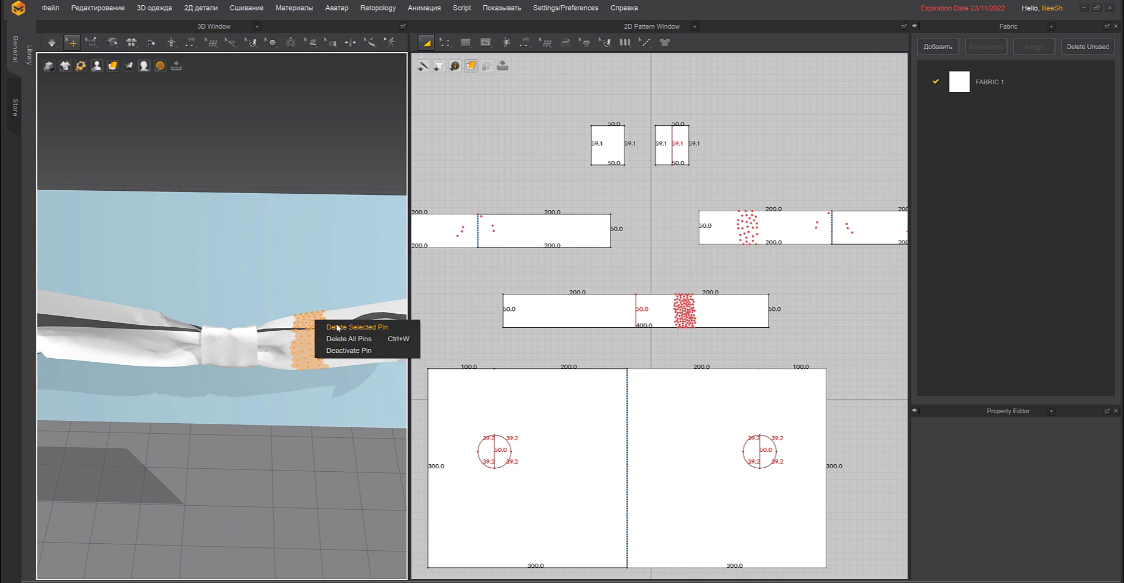
pyautogui.click(339, 329)
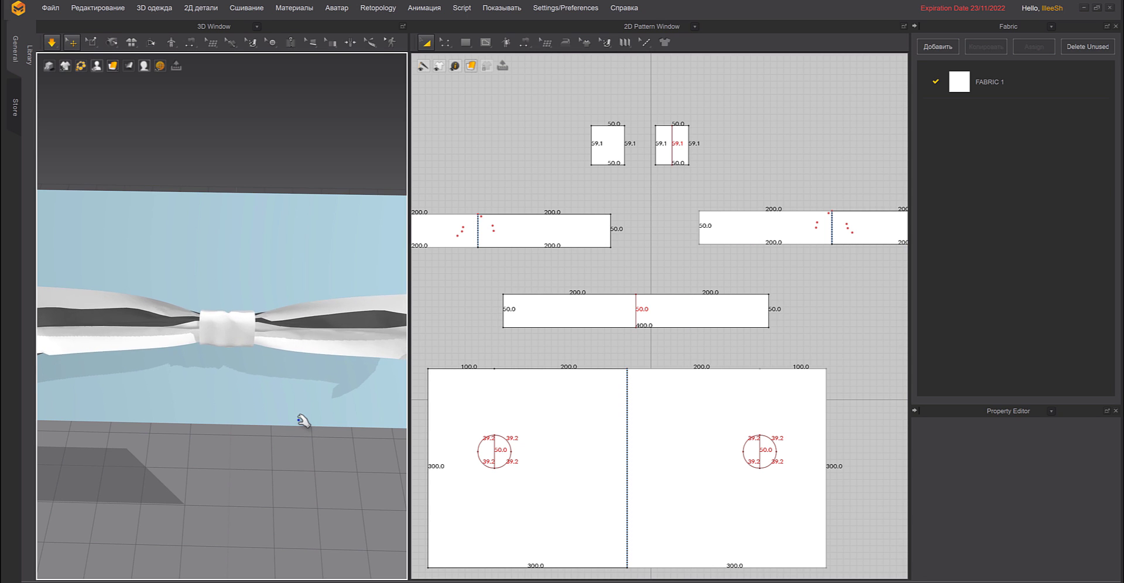
pyautogui.moveTo(302, 417); pyautogui.dragTo(295, 375, button='right')
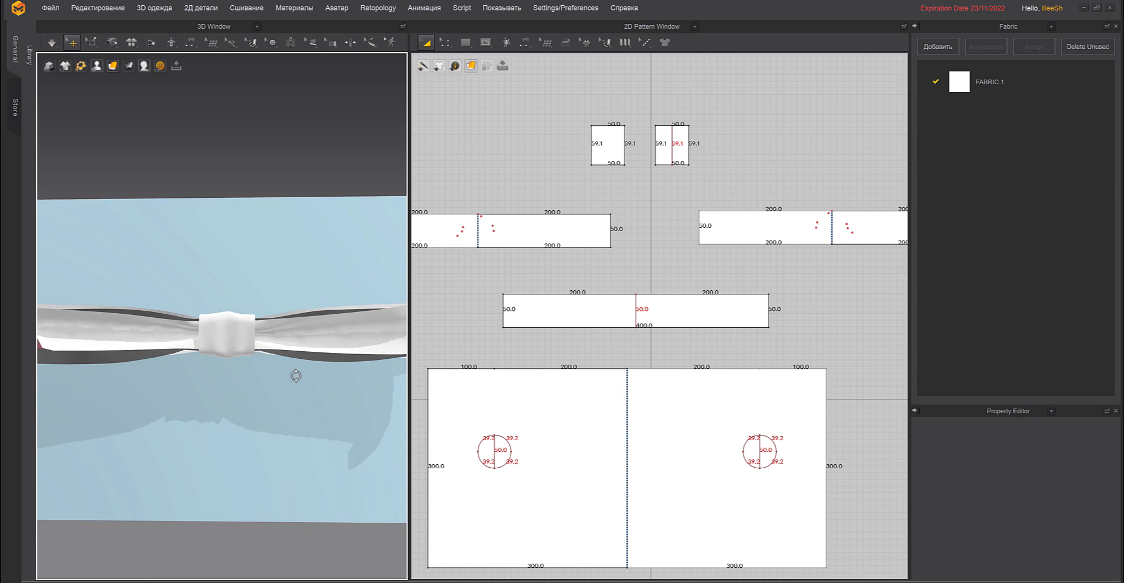
pyautogui.scroll(3, 271, 366)
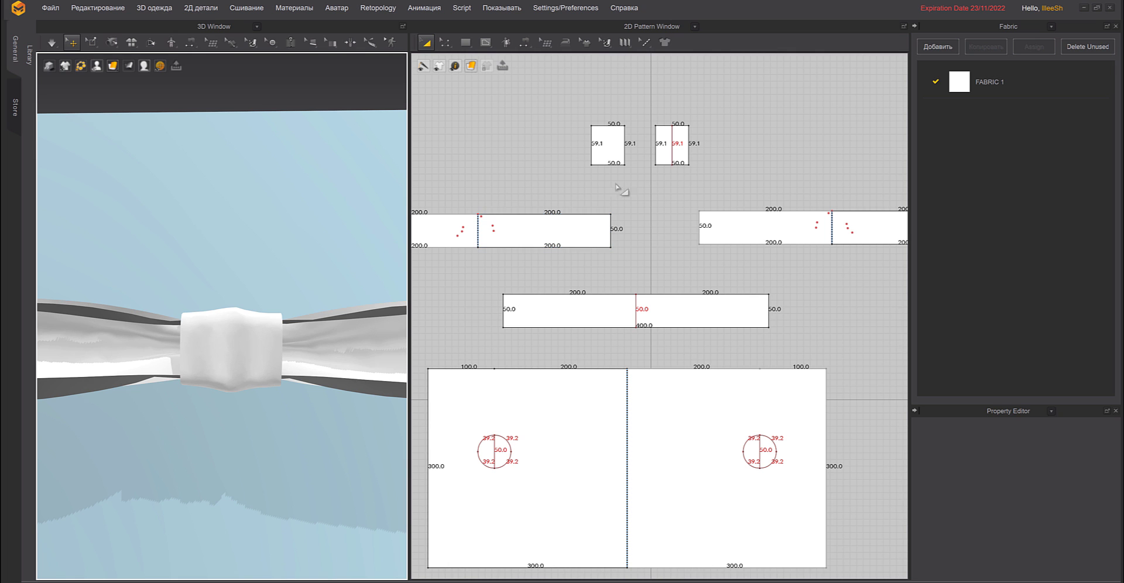
pyautogui.moveTo(257, 293)
pyautogui.mouseDown(button='right')
pyautogui.moveTo(271, 328)
pyautogui.moveTo(244, 327)
pyautogui.moveTo(254, 276)
pyautogui.moveTo(254, 286)
pyautogui.mouseUp(button='right')
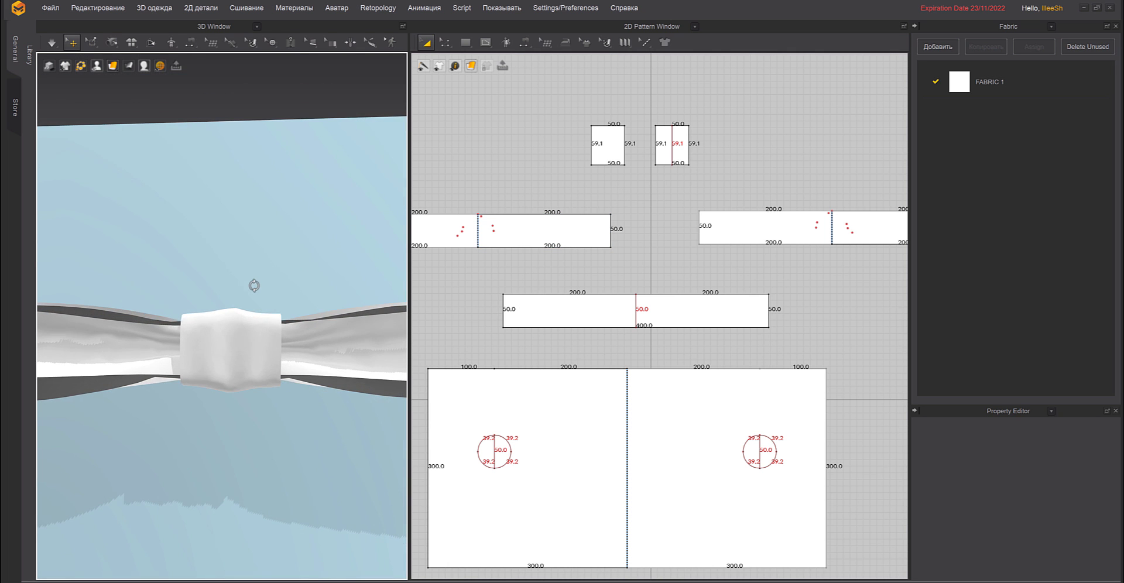
# Set the weft shrinkage of both wrap pieces to 90%, trying 95% first, and simulate the narrower wrap.
pyautogui.moveTo(584, 118); pyautogui.dragTo(713, 200)
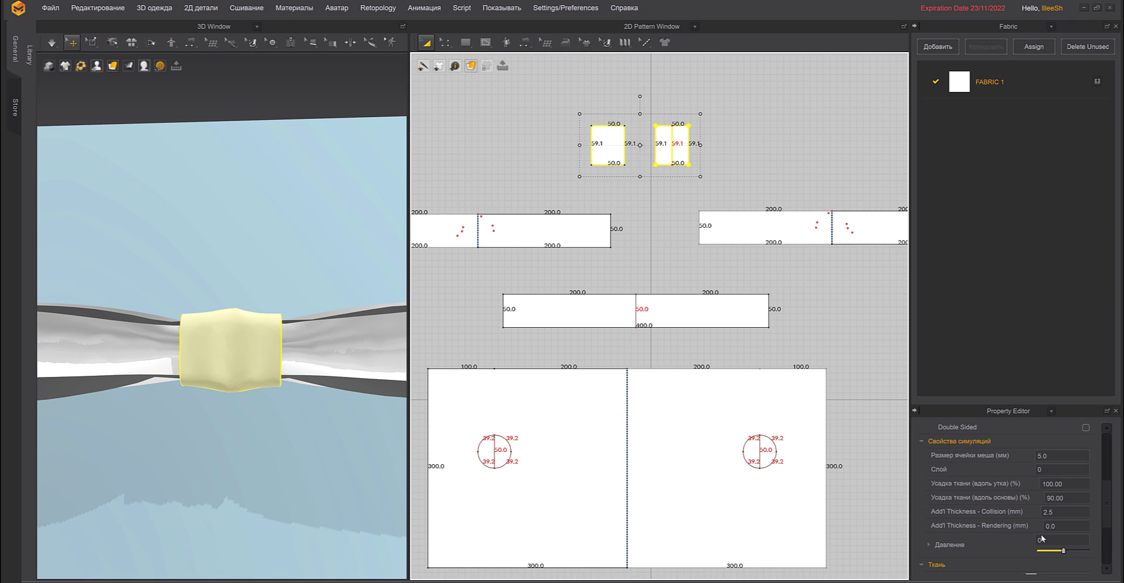
pyautogui.click(1072, 483)
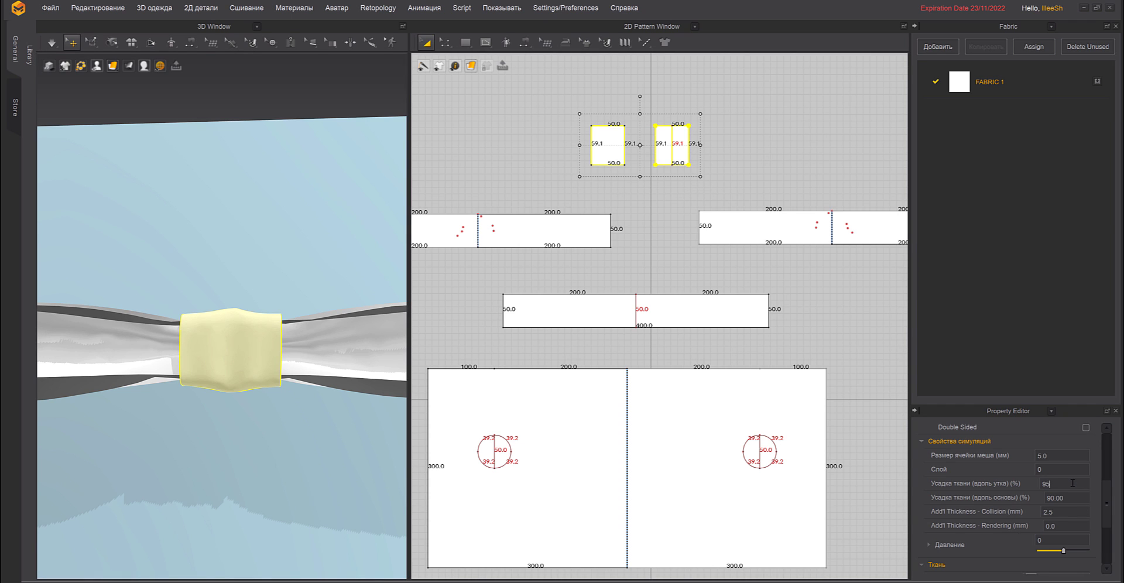
pyautogui.write('95')
pyautogui.press('Return')
pyautogui.press('space')
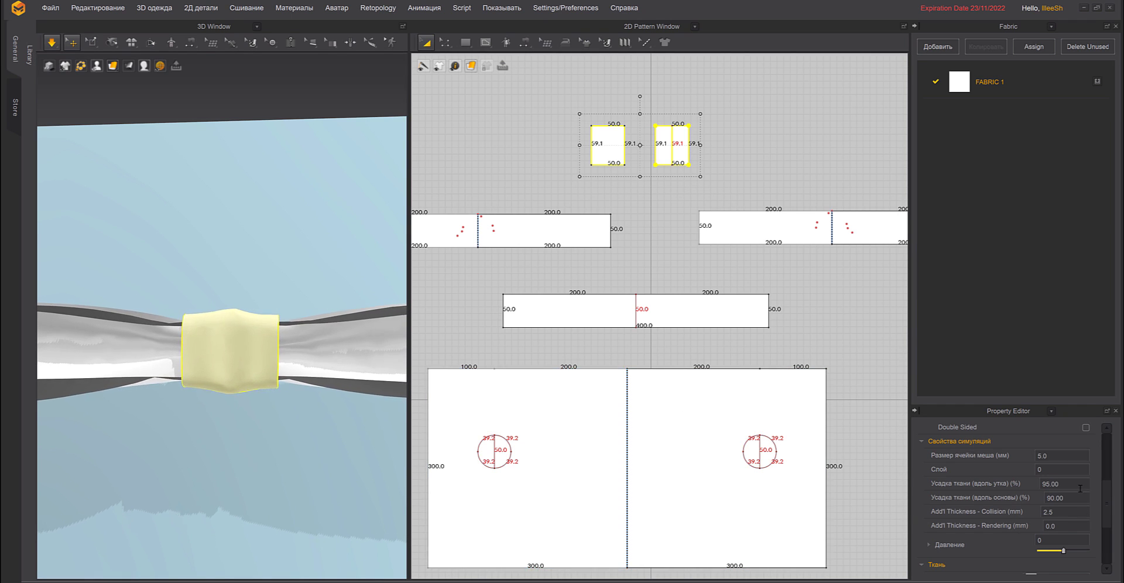
pyautogui.click(1079, 487)
pyautogui.write('90')
pyautogui.press('Return')
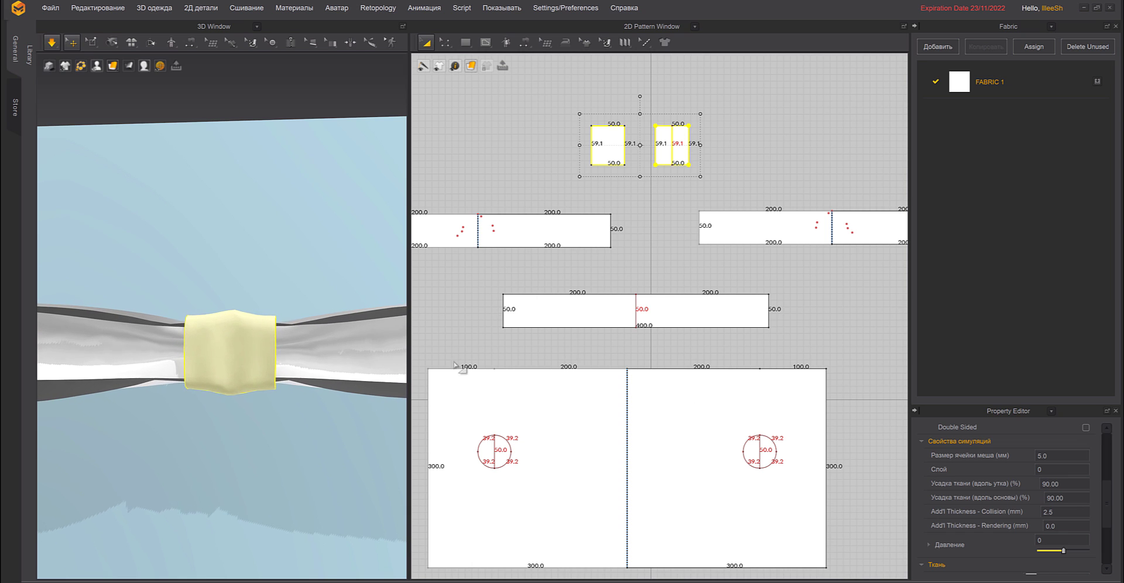
pyautogui.press('space')
# Examine the tightened wrap from several sides and hide its front piece in 3D to expose the strips beneath.
pyautogui.scroll(-5, 256, 430)
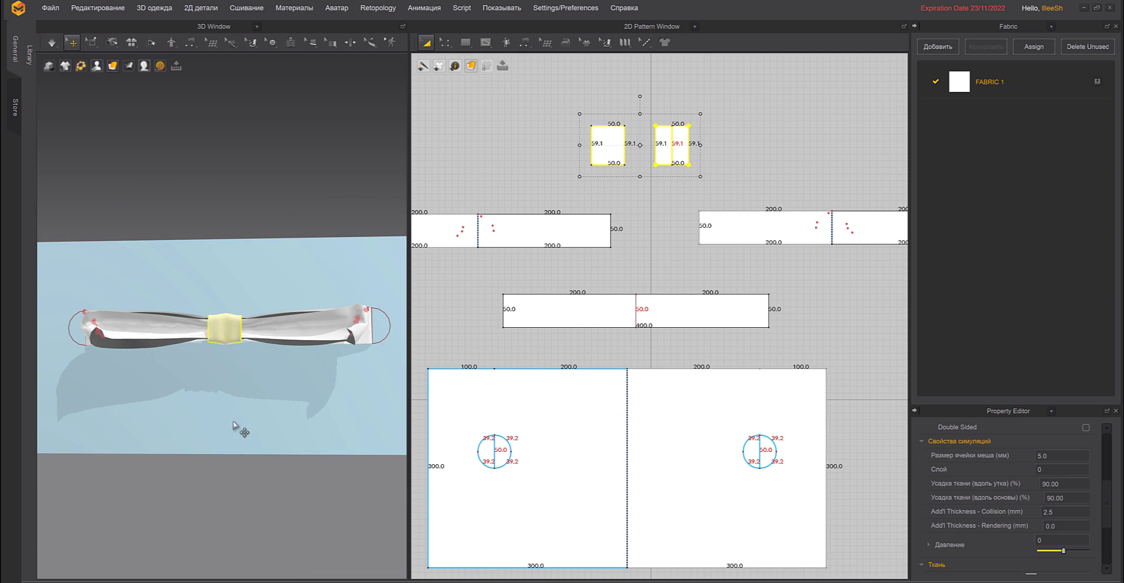
pyautogui.moveTo(233, 425); pyautogui.dragTo(214, 369, button='right')
pyautogui.scroll(5, 232, 309)
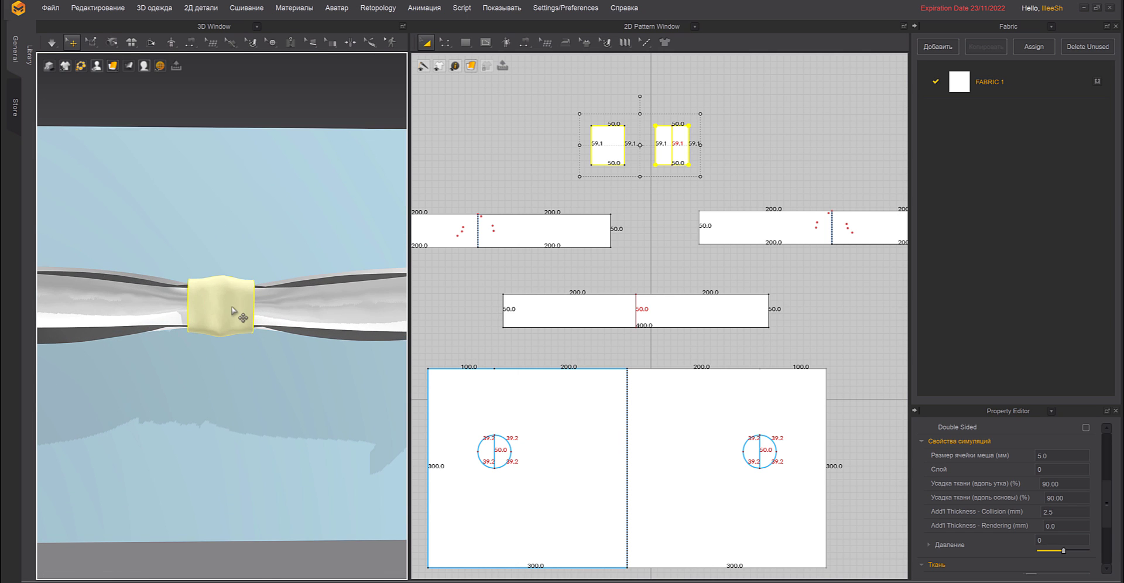
pyautogui.moveTo(257, 258); pyautogui.dragTo(264, 298, button='right')
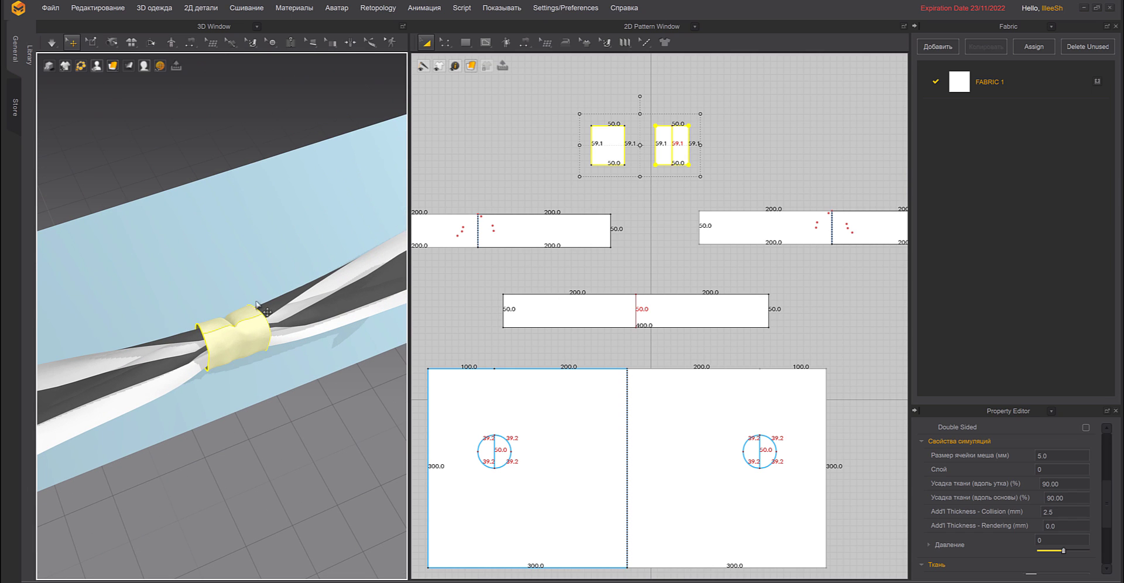
pyautogui.click(236, 330)
pyautogui.press('Escape')
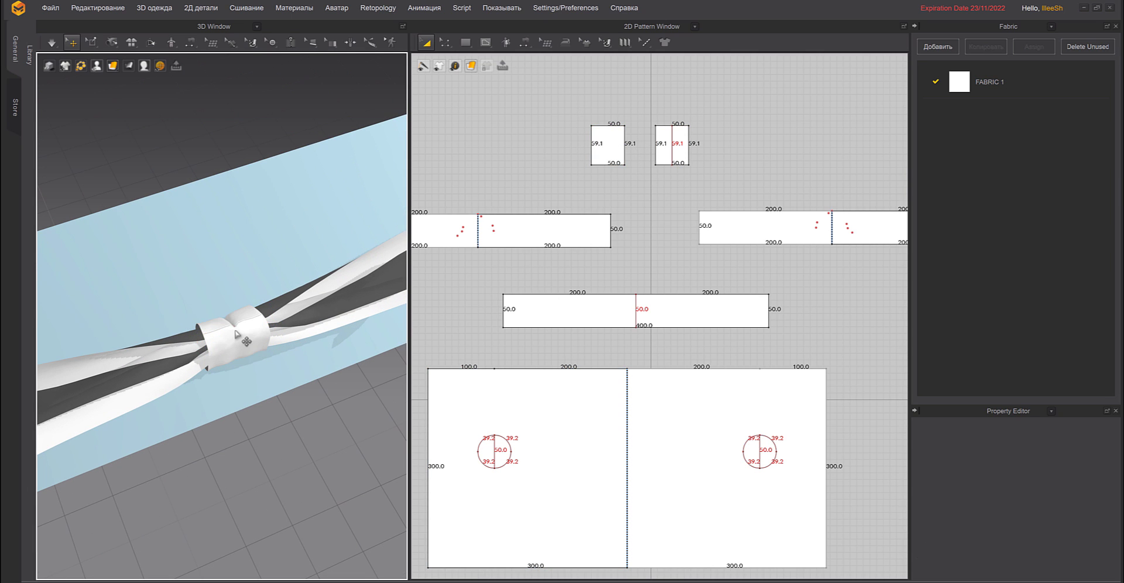
pyautogui.click(248, 337)
pyautogui.moveTo(249, 337); pyautogui.dragTo(228, 307, button='right')
pyautogui.scroll(-2, 607, 296)
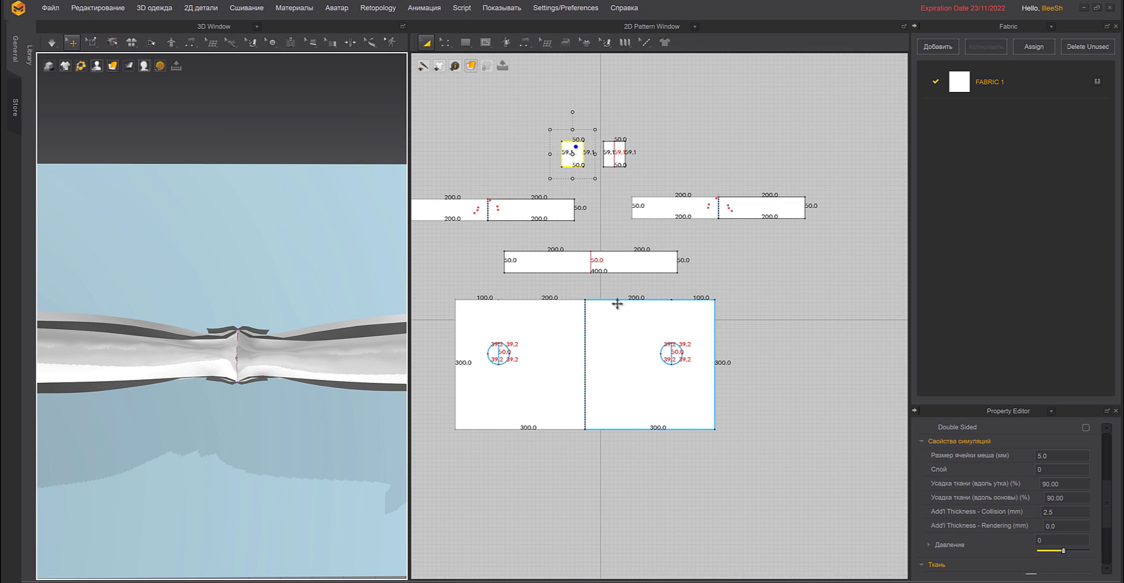
# Create a 500 x 50 mm rectangular strip in the free area above the existing pattern pieces.
pyautogui.scroll(-2, 617, 304)
pyautogui.moveTo(643, 313); pyautogui.dragTo(659, 344, button='middle')
pyautogui.click(466, 42)
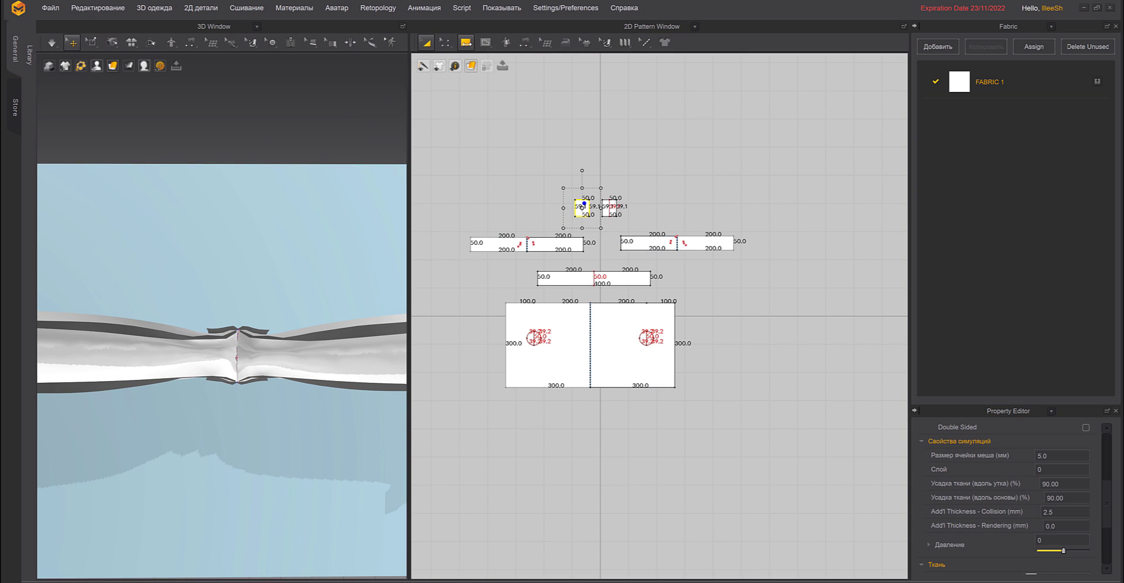
pyautogui.click(491, 80)
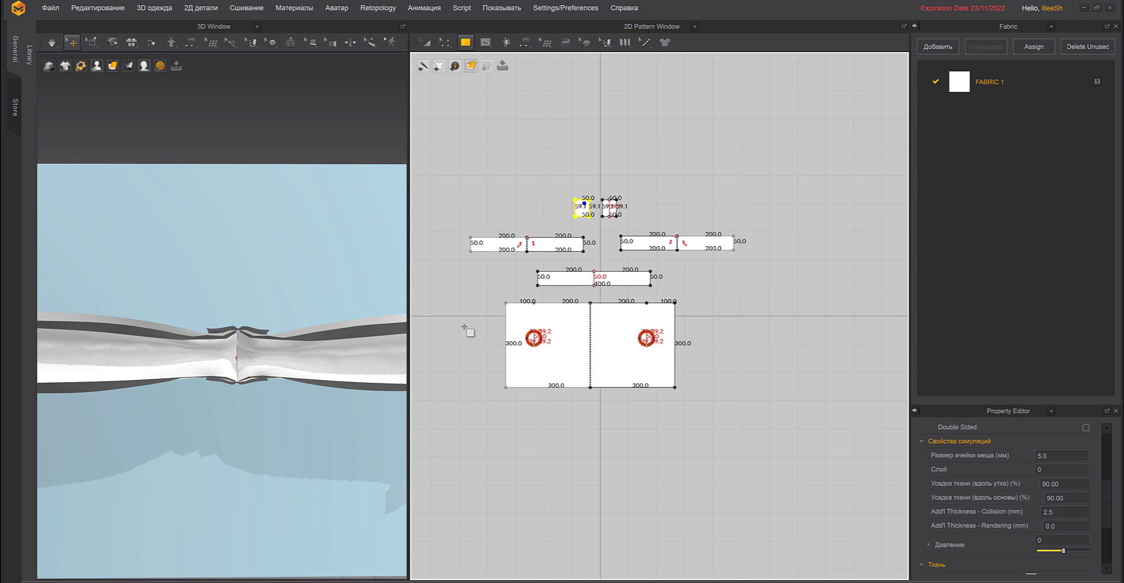
pyautogui.moveTo(465, 328); pyautogui.dragTo(493, 327, button='middle')
pyautogui.click(490, 137)
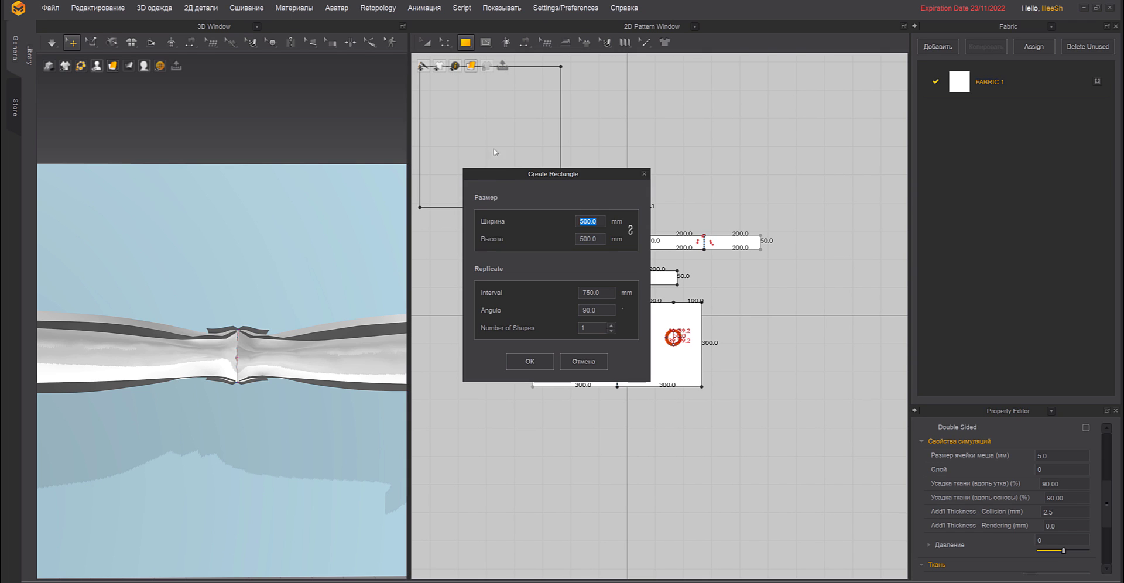
pyautogui.moveTo(513, 179); pyautogui.dragTo(305, 142)
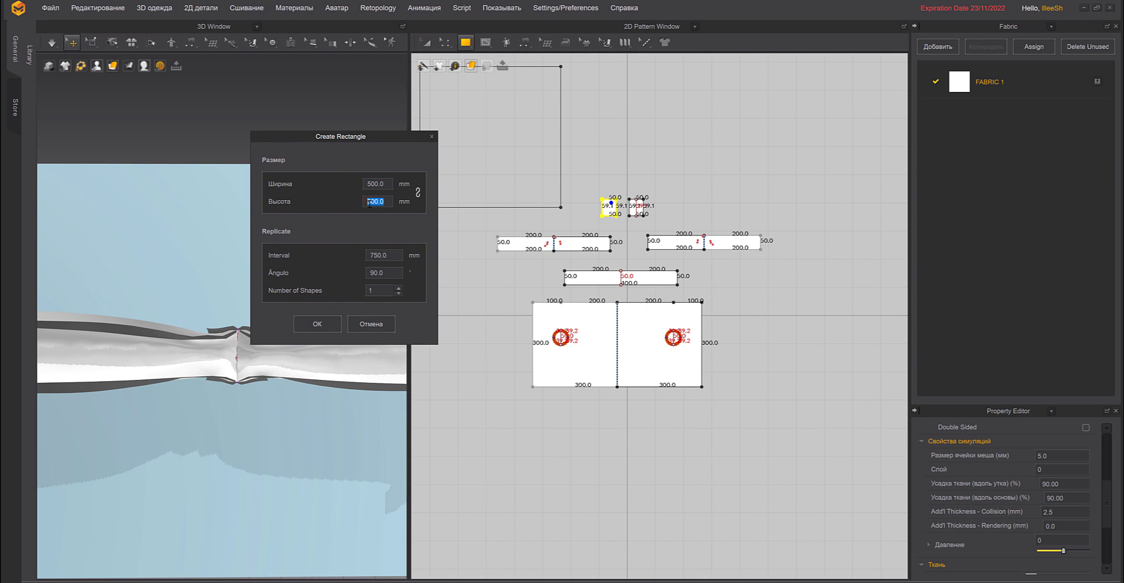
pyautogui.write('50')
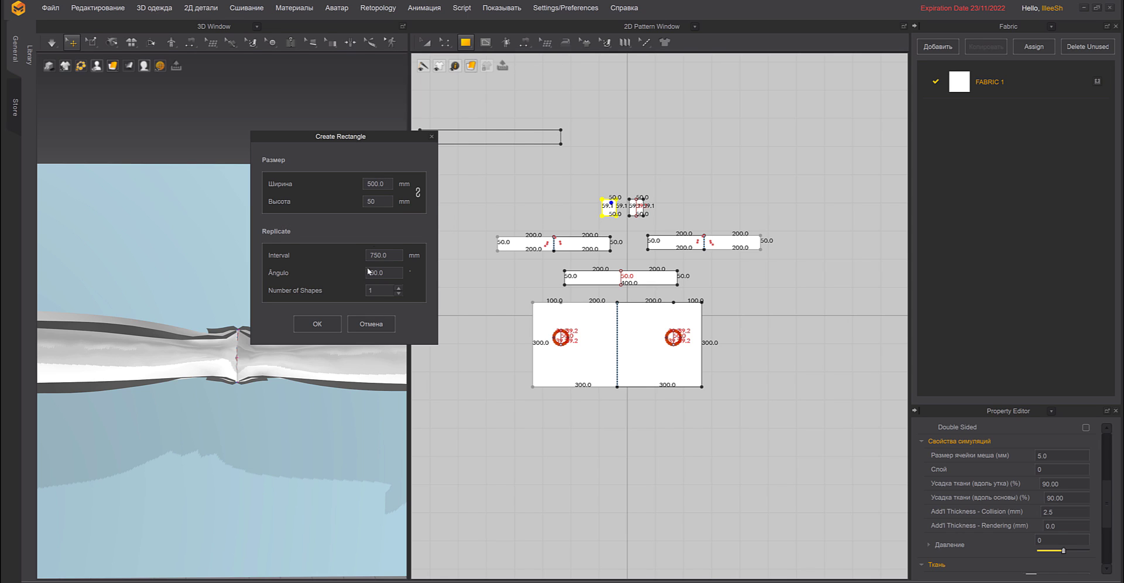
pyautogui.click(317, 323)
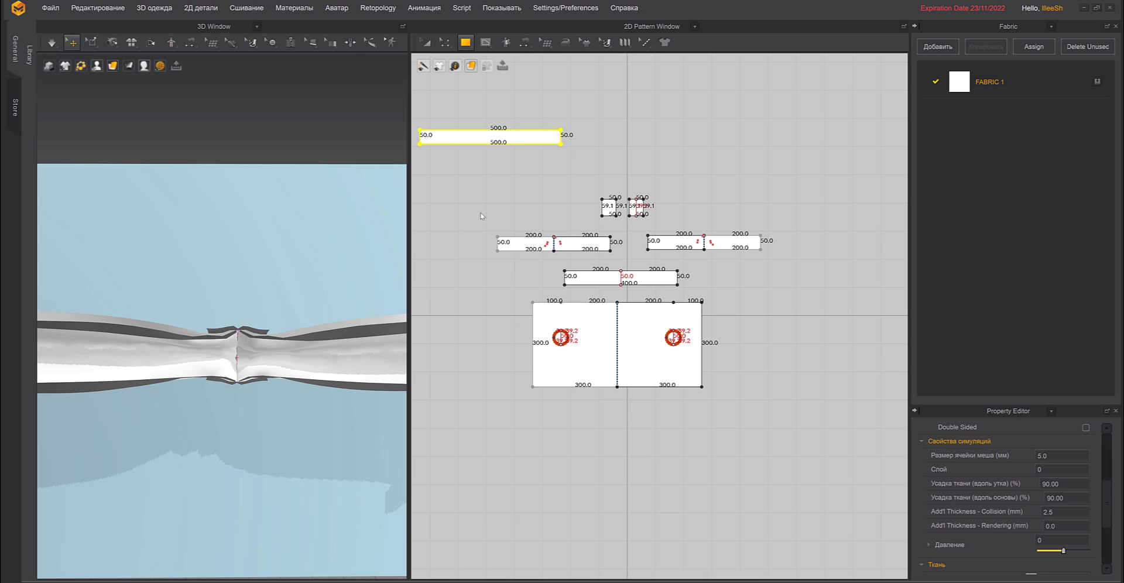
# Set the mesh cell size of the new 500 mm strip to 5 mm.
pyautogui.click(425, 42)
pyautogui.click(1057, 455)
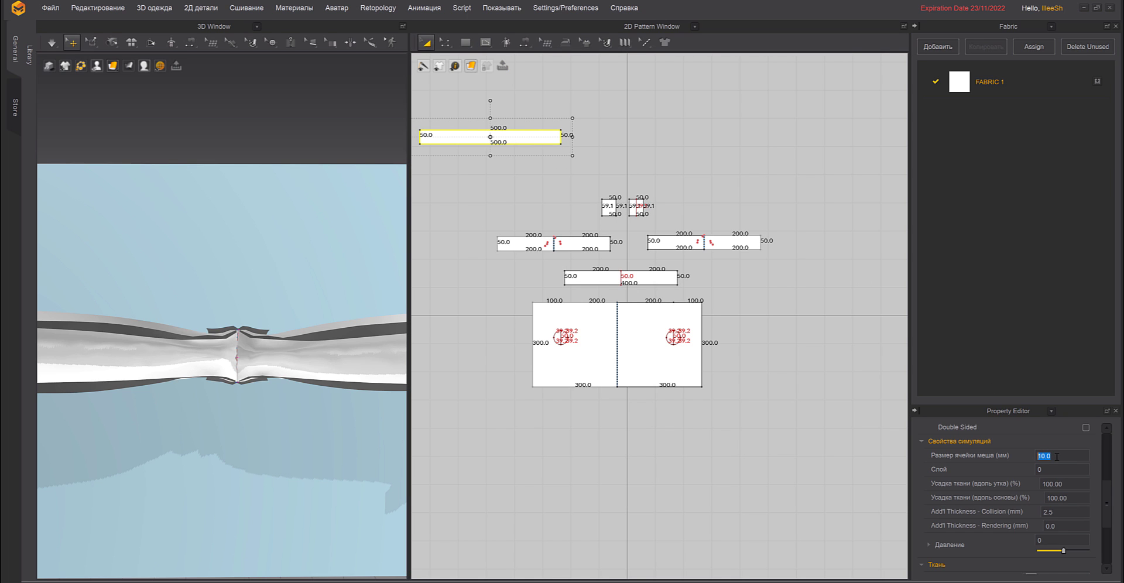
pyautogui.scroll(-3, 438, 168)
pyautogui.scroll(-6, 243, 288)
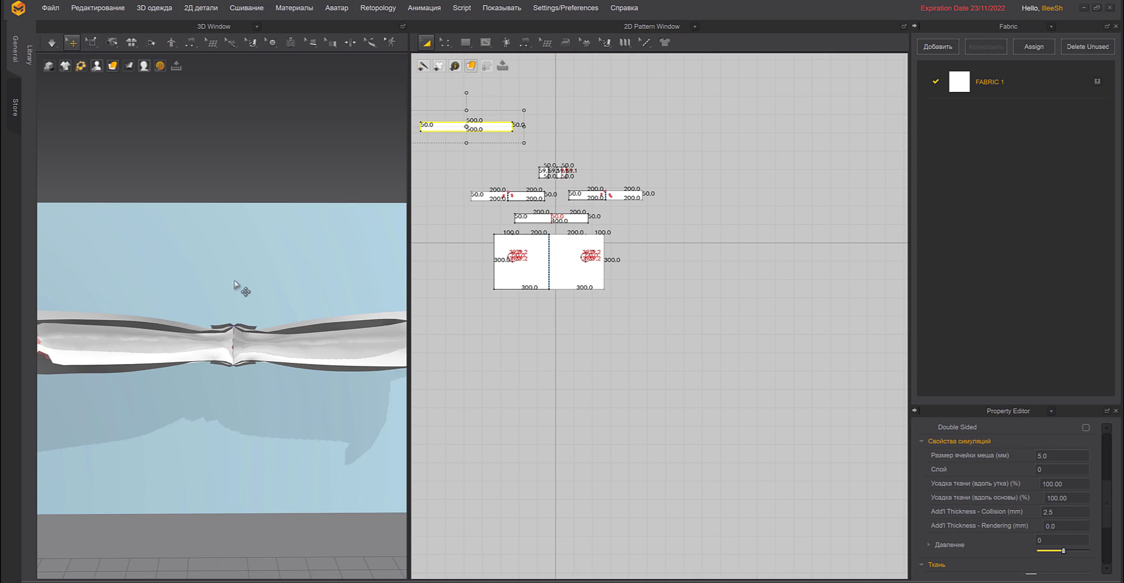
# Rotate the new strip diagonally in 3D so its near end points up towards the centre of the bow.
pyautogui.moveTo(89, 517); pyautogui.dragTo(180, 465)
pyautogui.moveTo(179, 465); pyautogui.dragTo(252, 483, button='right')
pyautogui.click(94, 434)
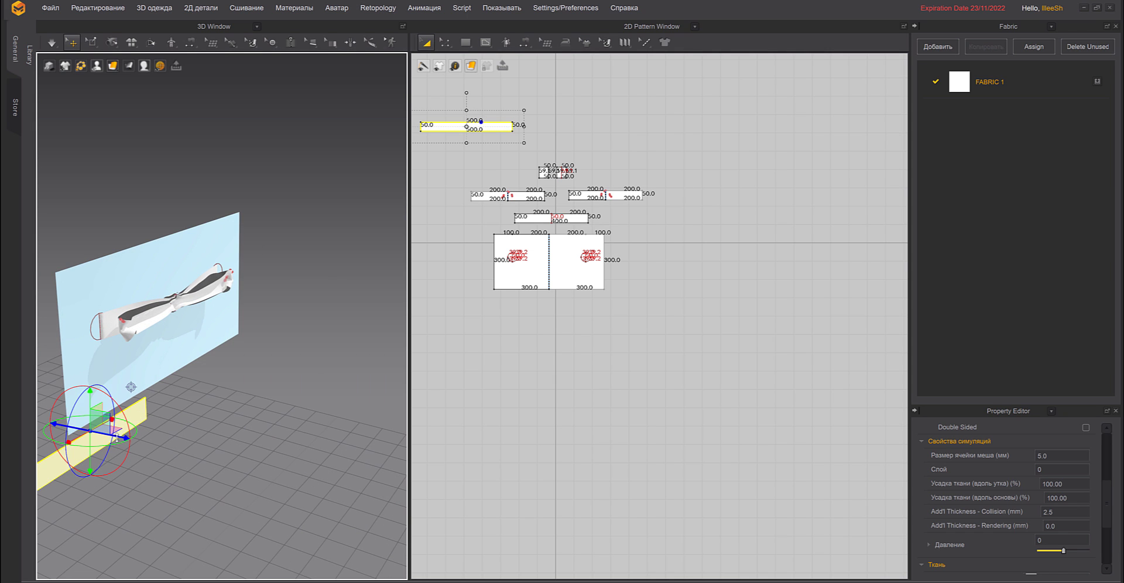
pyautogui.press('2')
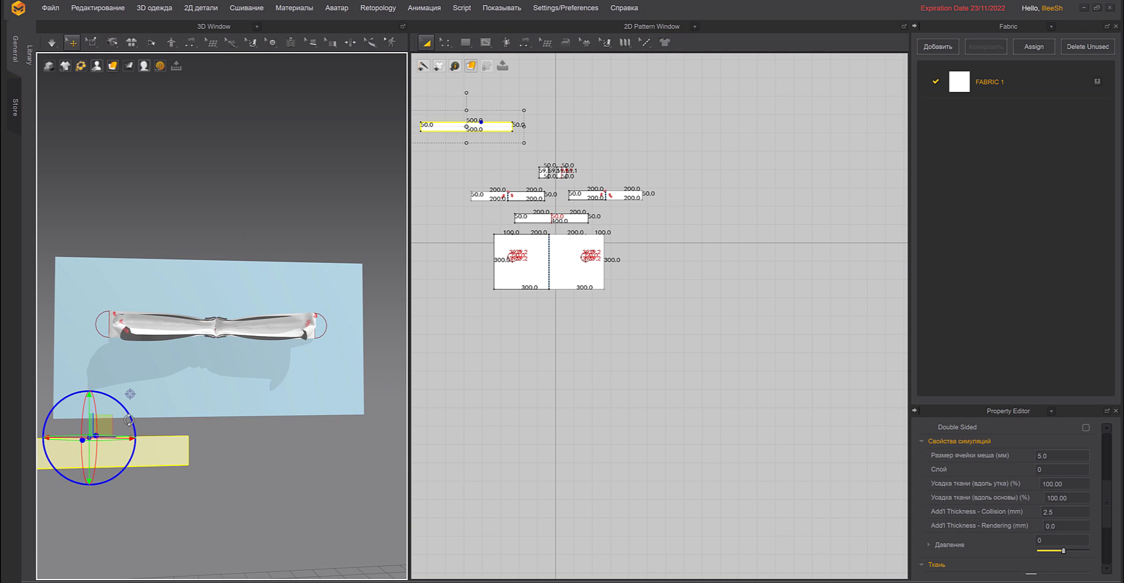
pyautogui.moveTo(128, 417); pyautogui.dragTo(213, 374)
pyautogui.scroll(5, 214, 374)
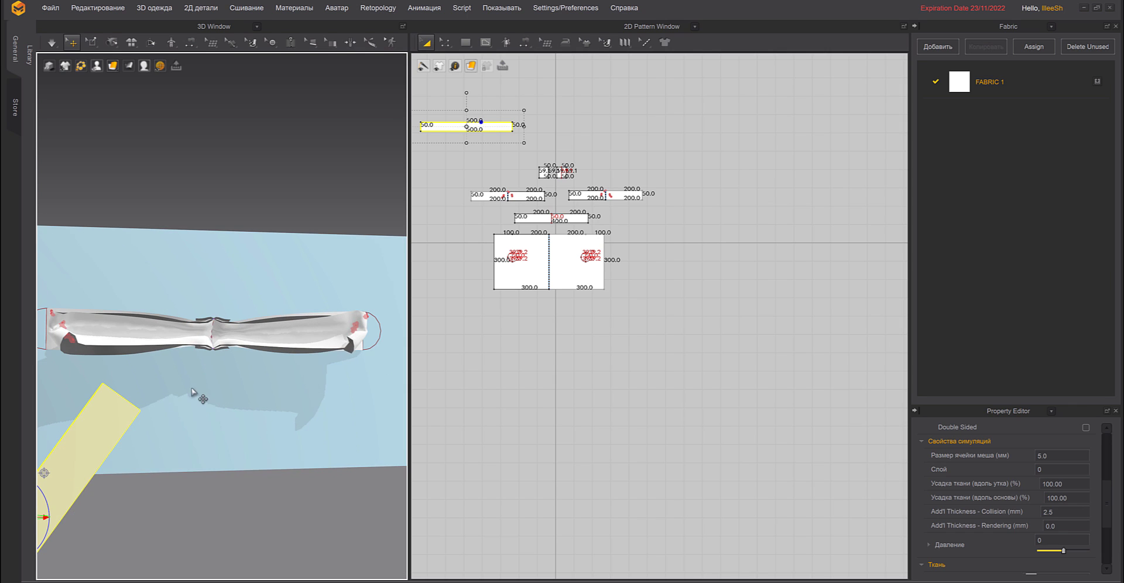
# Sew the long strip's upper short end to the folded strip's short edge at the centre of the bow with segment sewing.
pyautogui.click(191, 42)
pyautogui.click(232, 78)
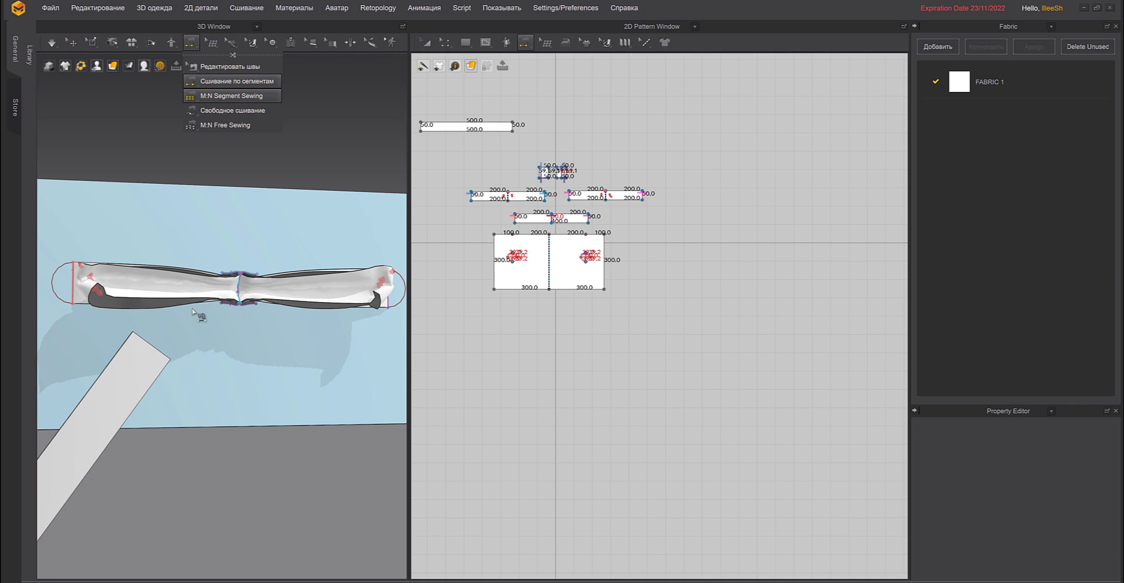
pyautogui.click(146, 344)
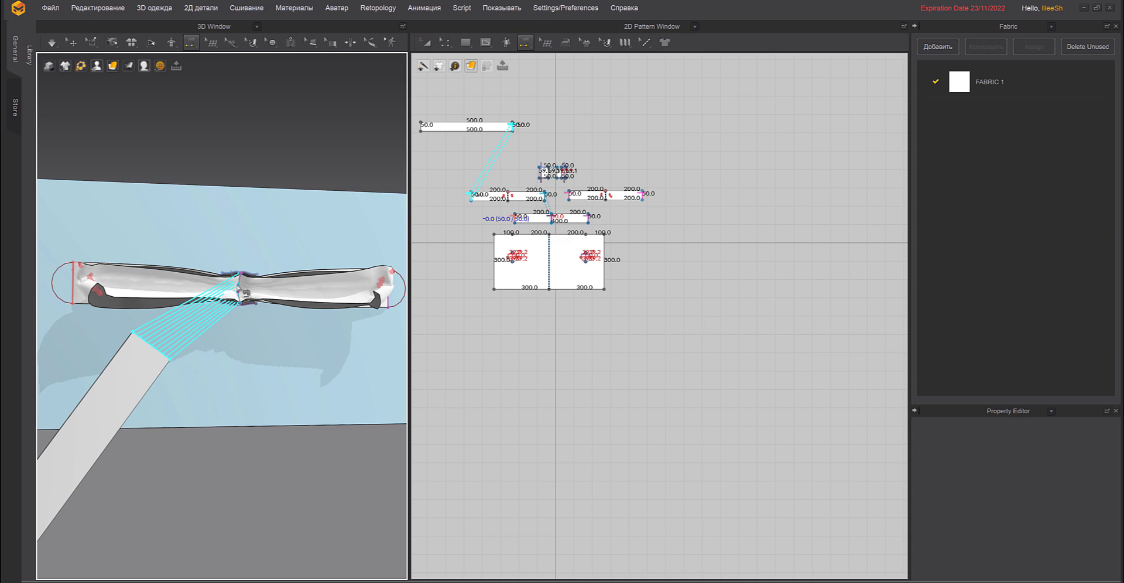
pyautogui.scroll(4, 479, 135)
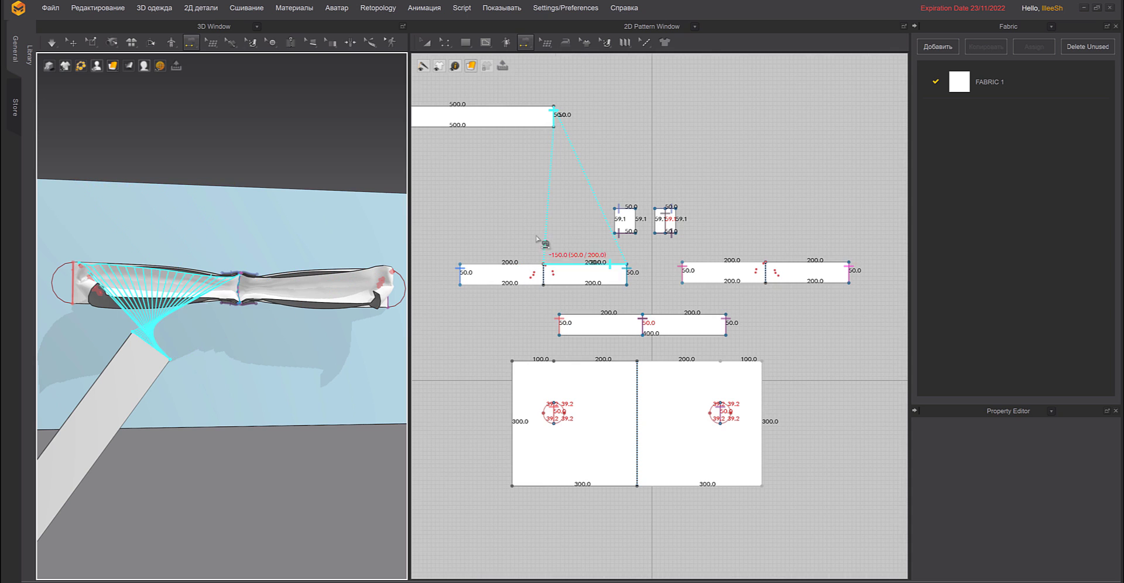
pyautogui.click(239, 285)
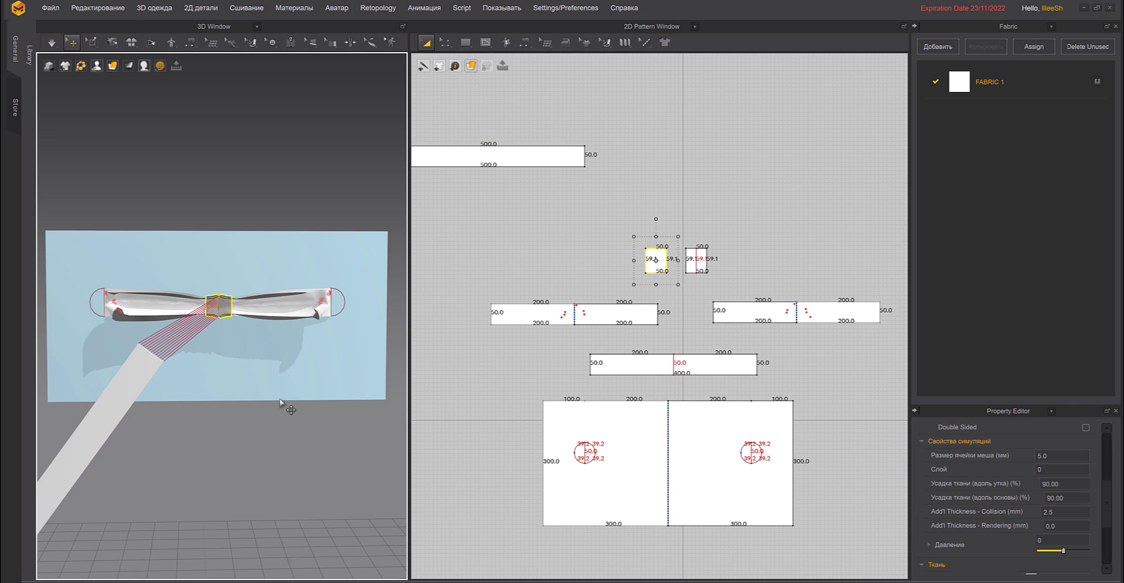
# Deactivate the wrap's front piece and hide it in 3D to clear the bow's centre.
pyautogui.scroll(5, 223, 300)
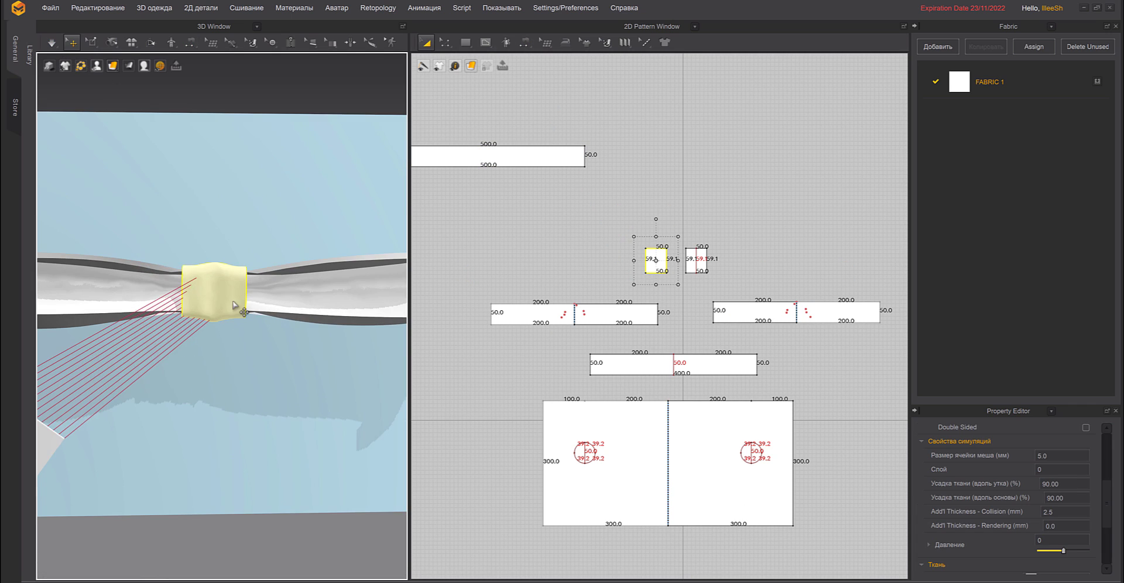
pyautogui.rightClick(234, 305)
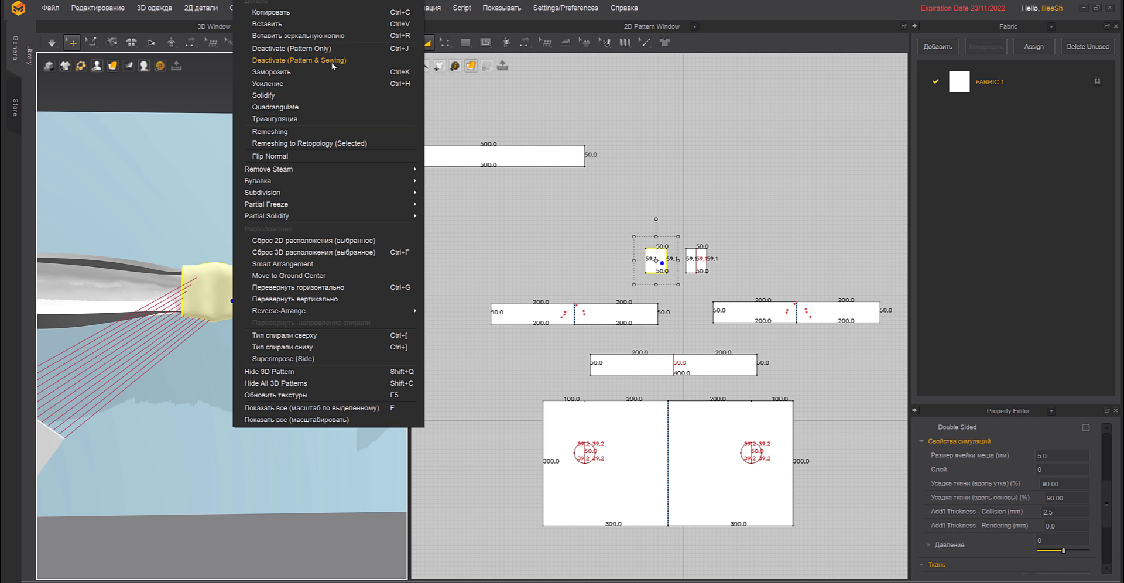
pyautogui.press('Escape')
pyautogui.moveTo(257, 281)
pyautogui.mouseDown(button='right')
pyautogui.moveTo(278, 306)
pyautogui.moveTo(260, 297)
pyautogui.mouseUp(button='right')
pyautogui.moveTo(240, 258); pyautogui.dragTo(195, 289, button='right')
# Freeze the folded bow strips on both sides of the centre.
pyautogui.click(251, 294)
pyautogui.keyDown('shift'); pyautogui.click(166, 316); pyautogui.keyUp('shift')
pyautogui.rightClick(195, 302)
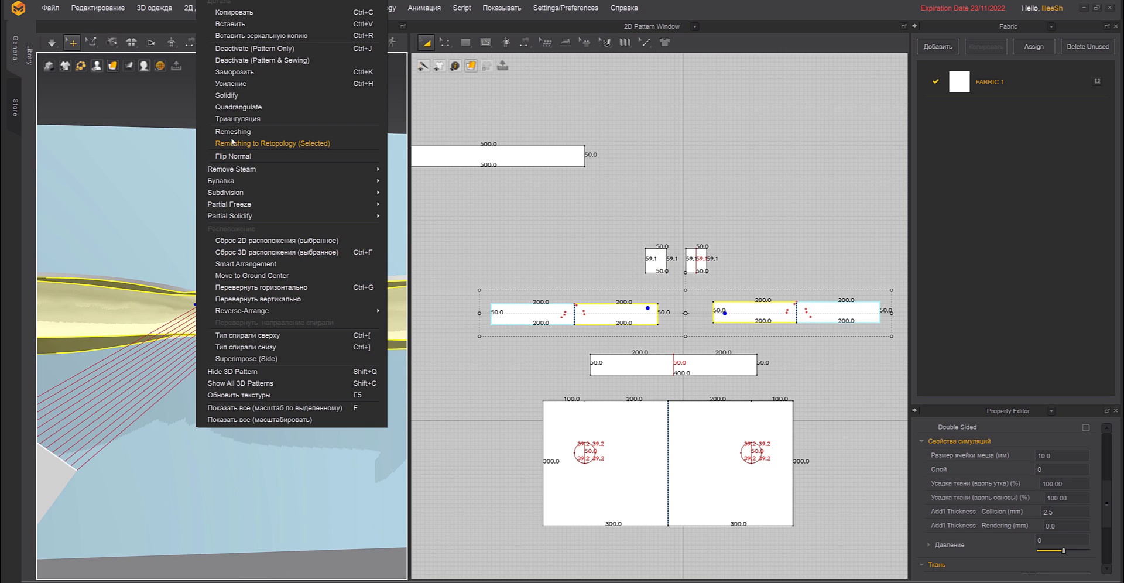
pyautogui.click(245, 71)
# Move the long diagonal strip in 3D so its sewn end sits close to the bow's centre.
pyautogui.scroll(-2, 262, 338)
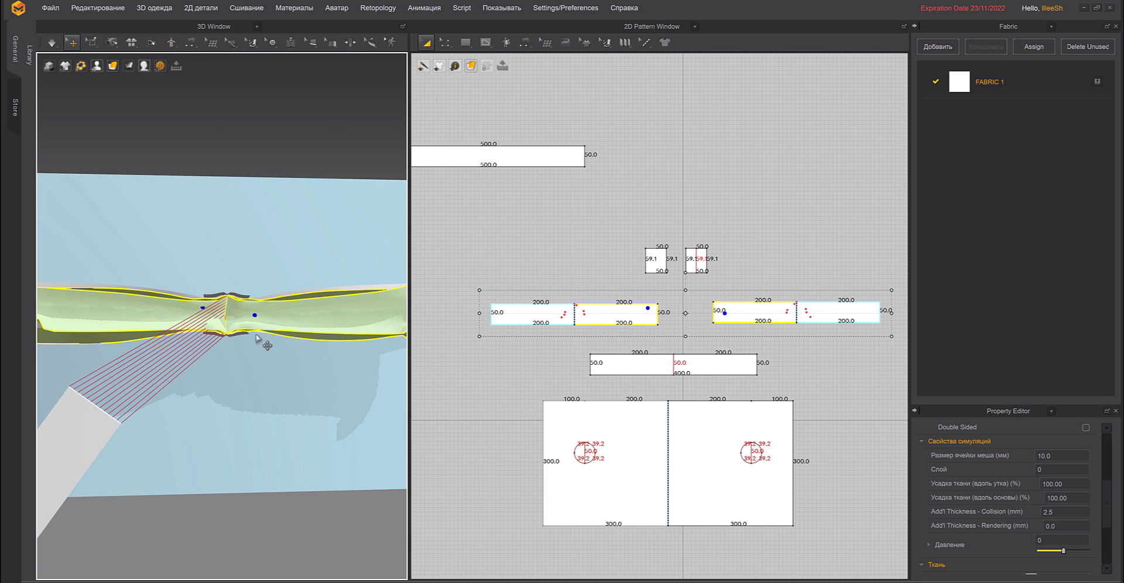
pyautogui.moveTo(93, 437); pyautogui.dragTo(184, 349)
pyautogui.scroll(1, 220, 381)
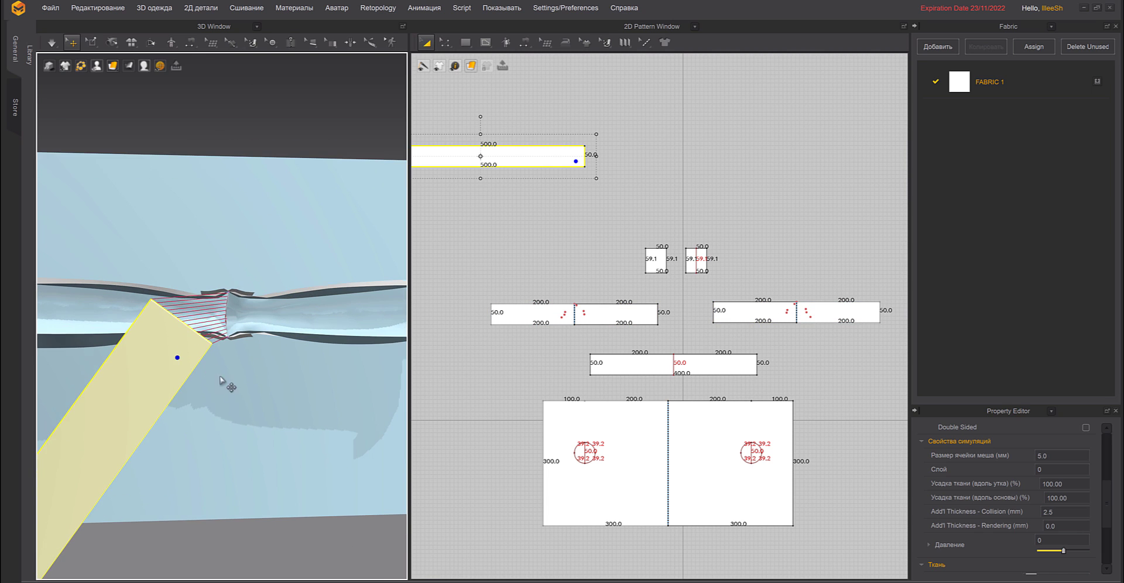
# Box-pin a band of mesh points halfway along the long strip and reposition the pinned section in 3D.
pyautogui.scroll(-3, 216, 397)
pyautogui.scroll(-3, 210, 411)
pyautogui.click(91, 42)
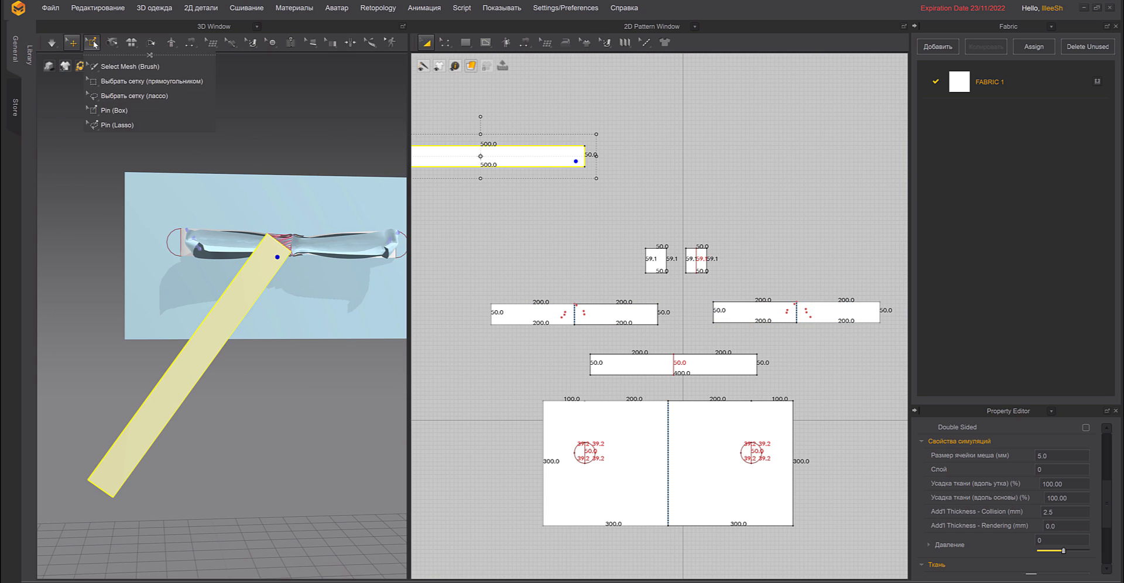
pyautogui.click(115, 110)
pyautogui.moveTo(185, 278); pyautogui.dragTo(210, 355, button='right')
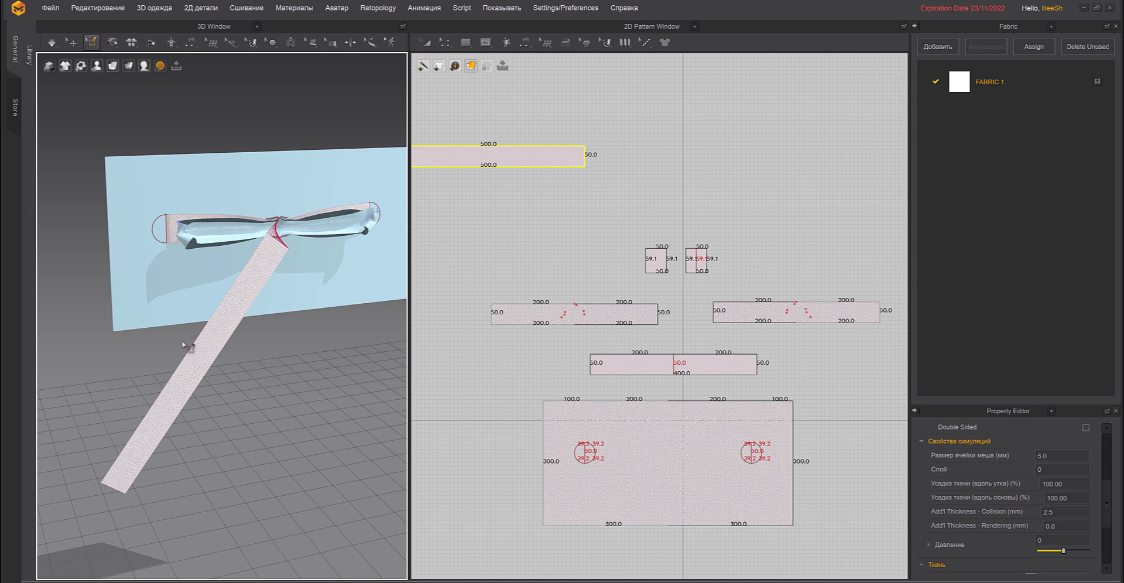
pyautogui.moveTo(182, 344); pyautogui.dragTo(229, 380)
pyautogui.moveTo(228, 380); pyautogui.dragTo(248, 344, button='right')
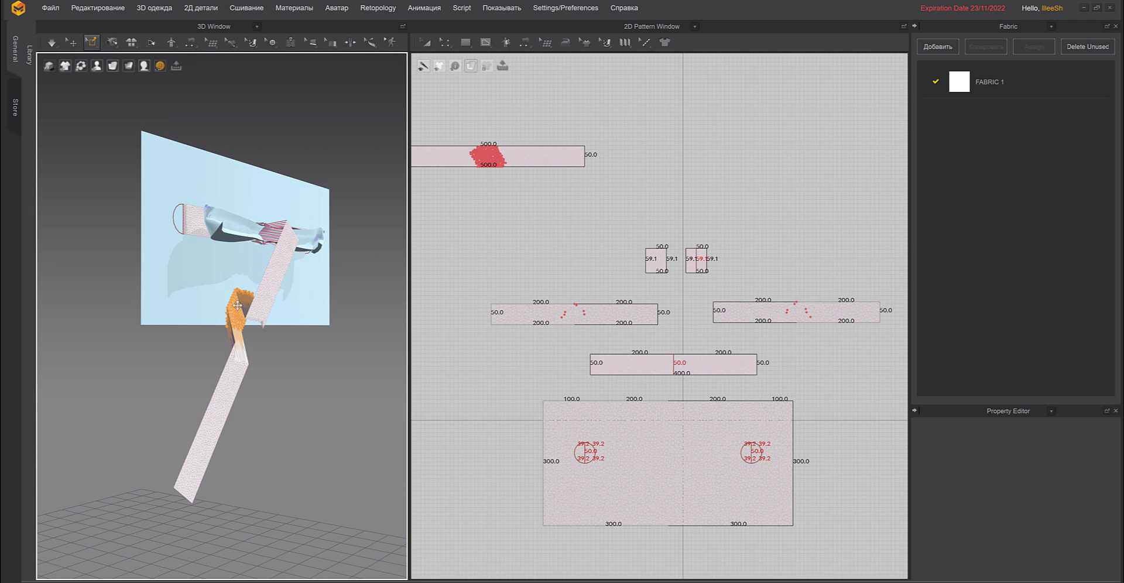
pyautogui.moveTo(237, 310); pyautogui.dragTo(195, 308, button='right')
pyautogui.scroll(2, 216, 308)
pyautogui.moveTo(339, 297); pyautogui.dragTo(185, 324, button='middle')
pyautogui.scroll(2, 186, 324)
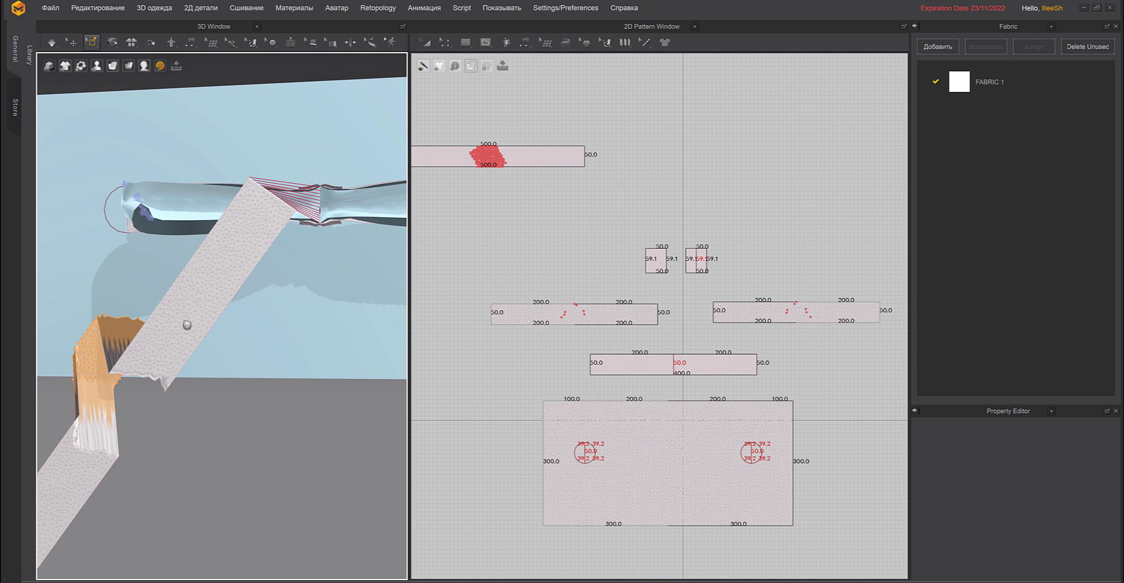
# Simulate the long strip and pull its pinned section up and outward so it drapes as a tail from the centre.
pyautogui.press('space')
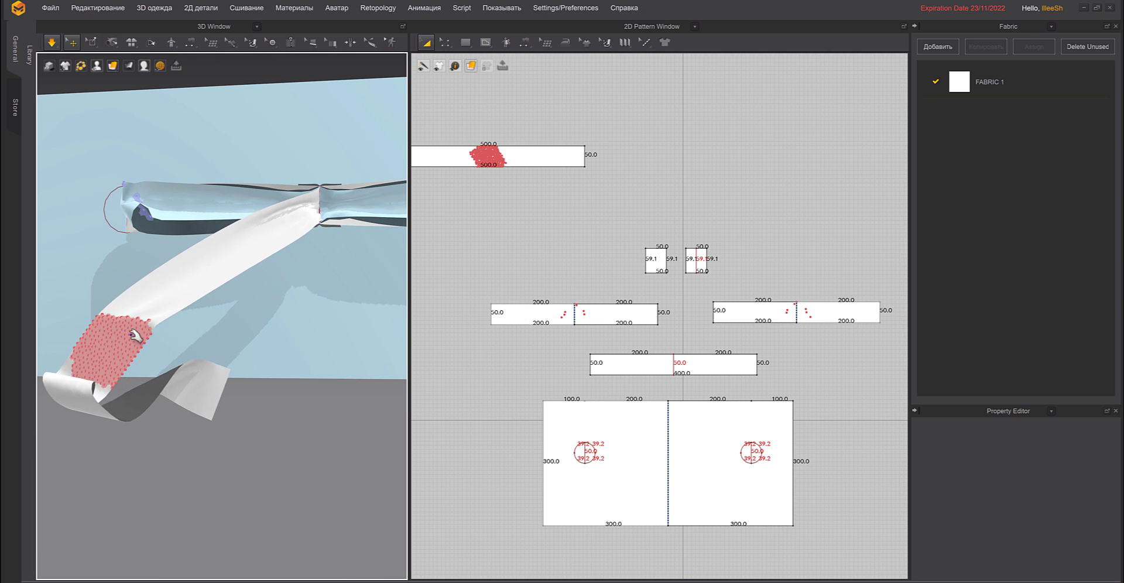
pyautogui.moveTo(120, 328); pyautogui.dragTo(106, 283)
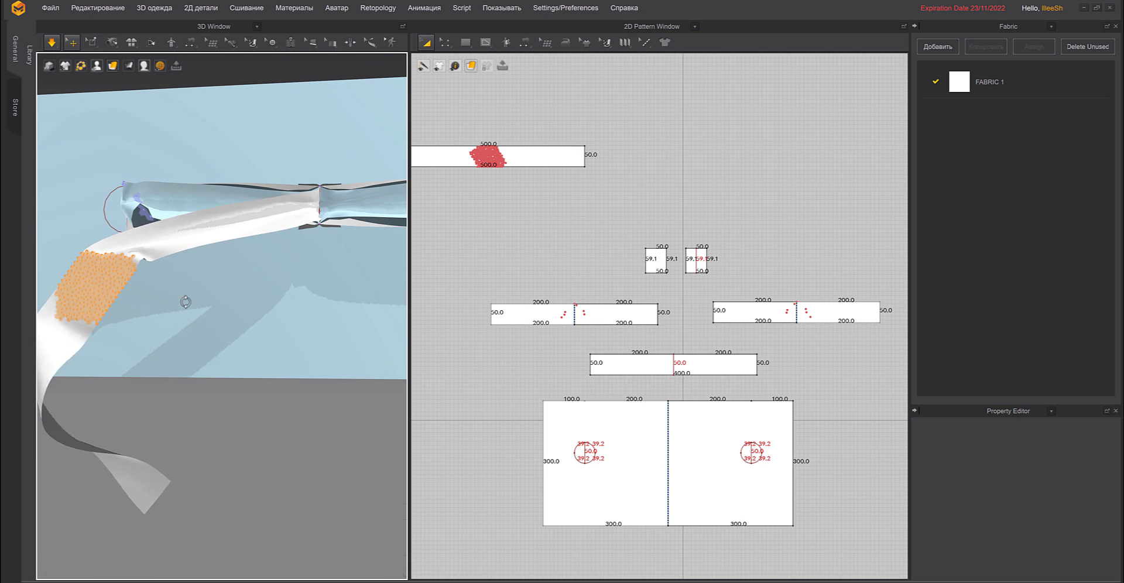
pyautogui.moveTo(183, 301); pyautogui.dragTo(196, 333, button='right')
pyautogui.moveTo(107, 321); pyautogui.dragTo(73, 319)
pyautogui.moveTo(165, 317); pyautogui.dragTo(275, 332, button='right')
pyautogui.moveTo(275, 333); pyautogui.dragTo(121, 312, button='middle')
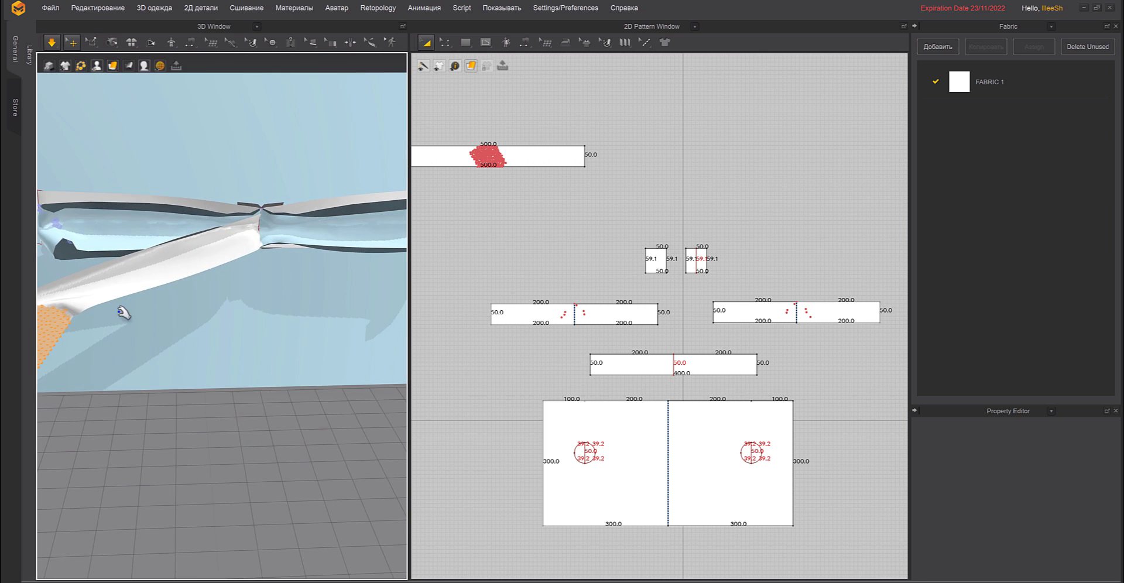
pyautogui.moveTo(61, 321); pyautogui.dragTo(72, 313)
pyautogui.press('space')
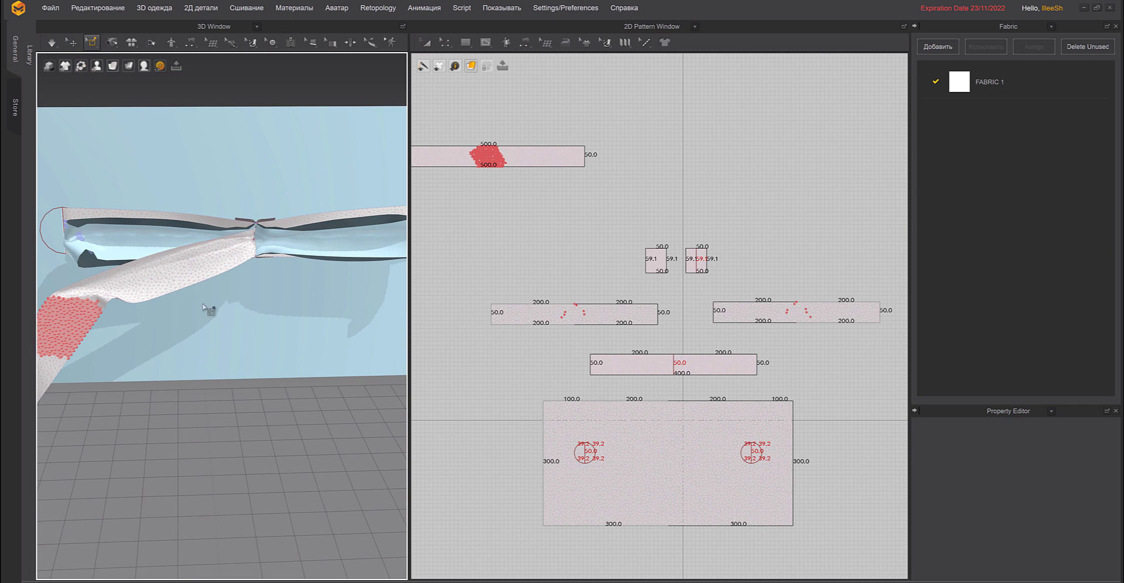
# Clone the tail strip as a symmetric pattern with sewing, place it on the opposite side and simulate both tails.
pyautogui.click(72, 42)
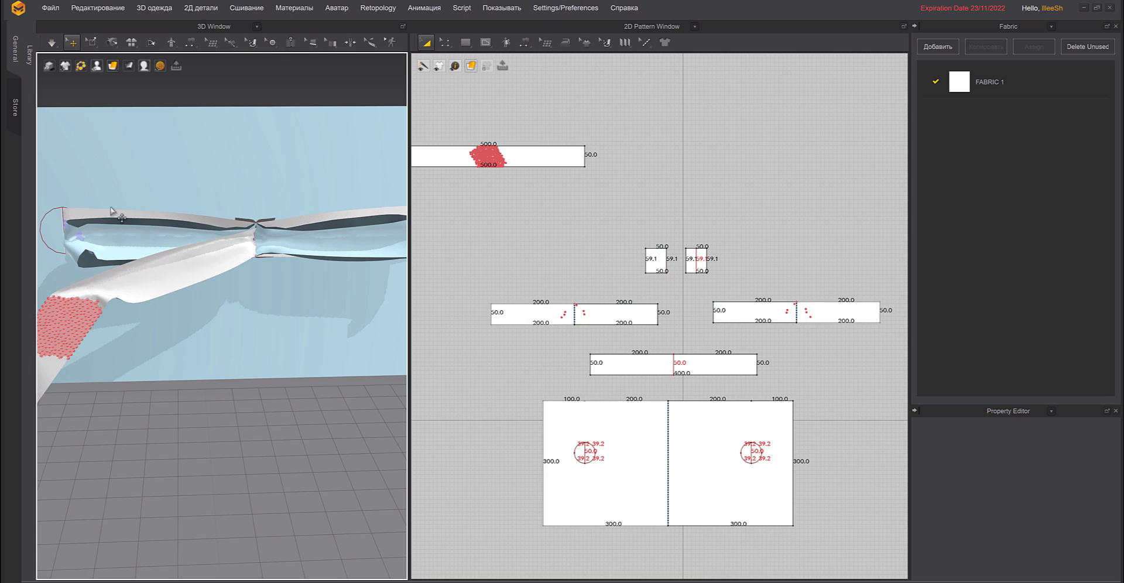
pyautogui.click(143, 276)
pyautogui.rightClick(568, 162)
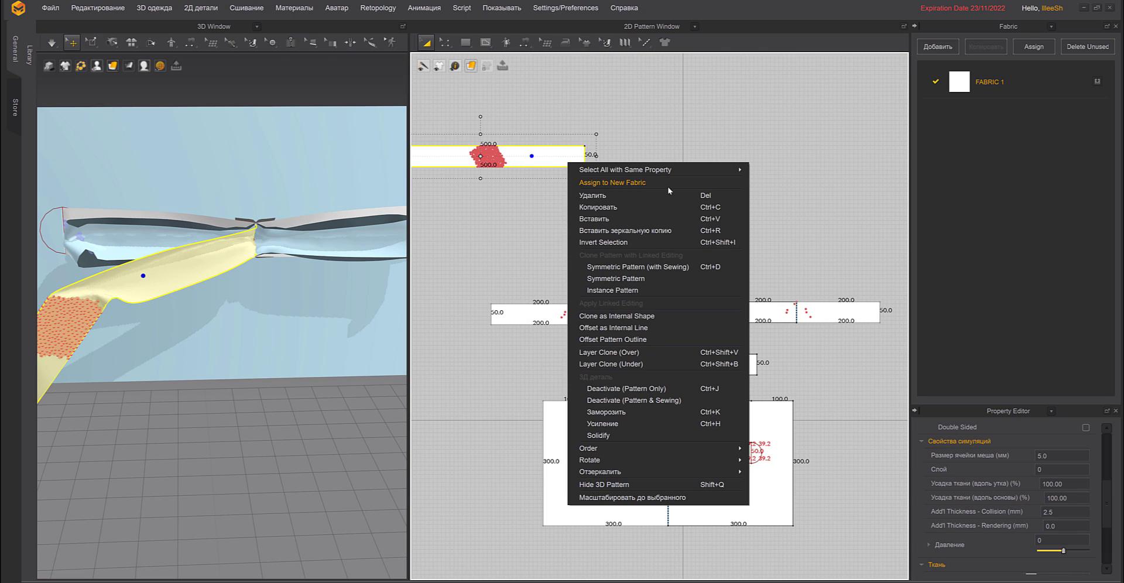
pyautogui.click(662, 266)
pyautogui.click(760, 158)
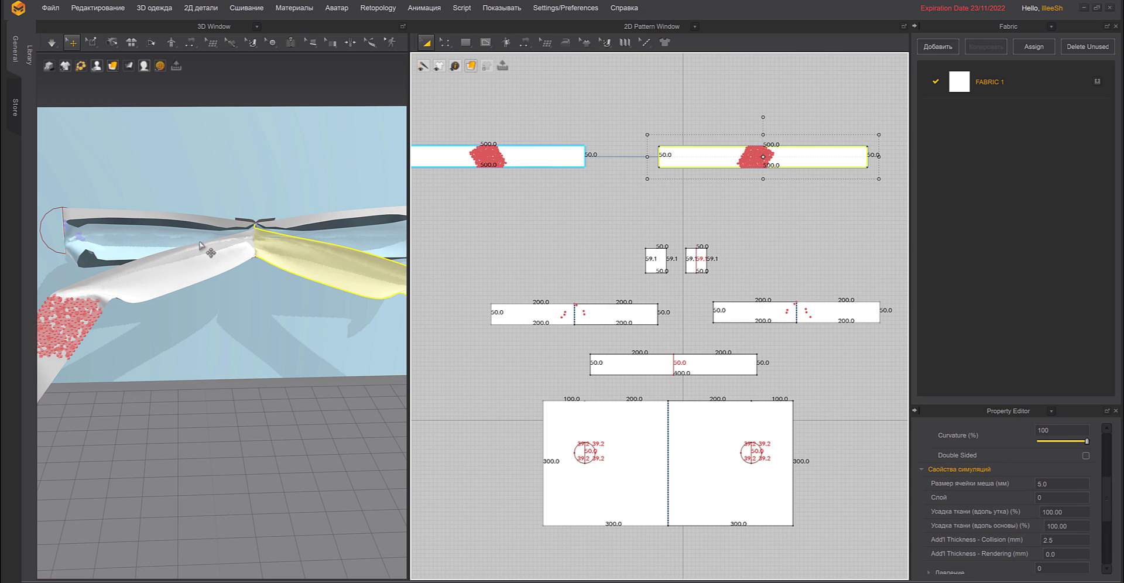
pyautogui.press('space')
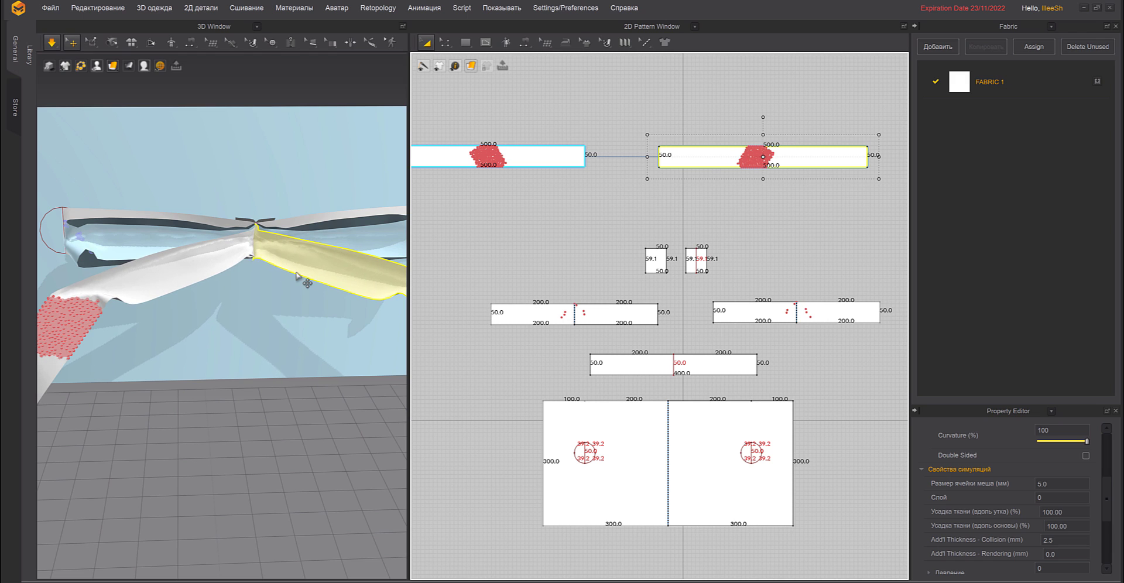
pyautogui.moveTo(311, 257); pyautogui.dragTo(272, 253)
# Activate the small centre wrap piece around the sewn tail ends at the bow's middle.
pyautogui.click(659, 261)
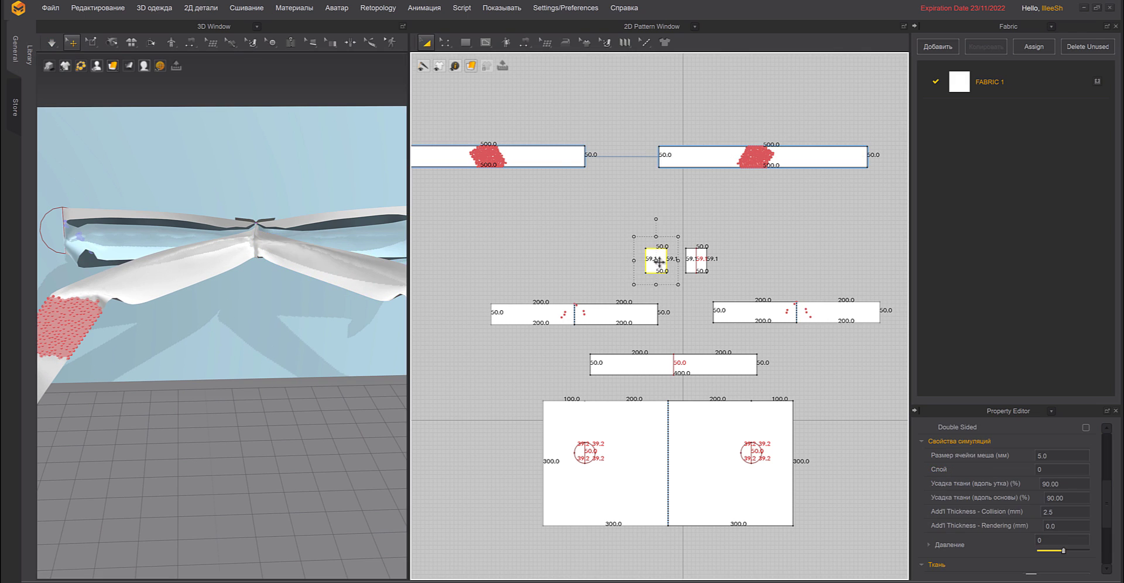
pyautogui.rightClick(270, 265)
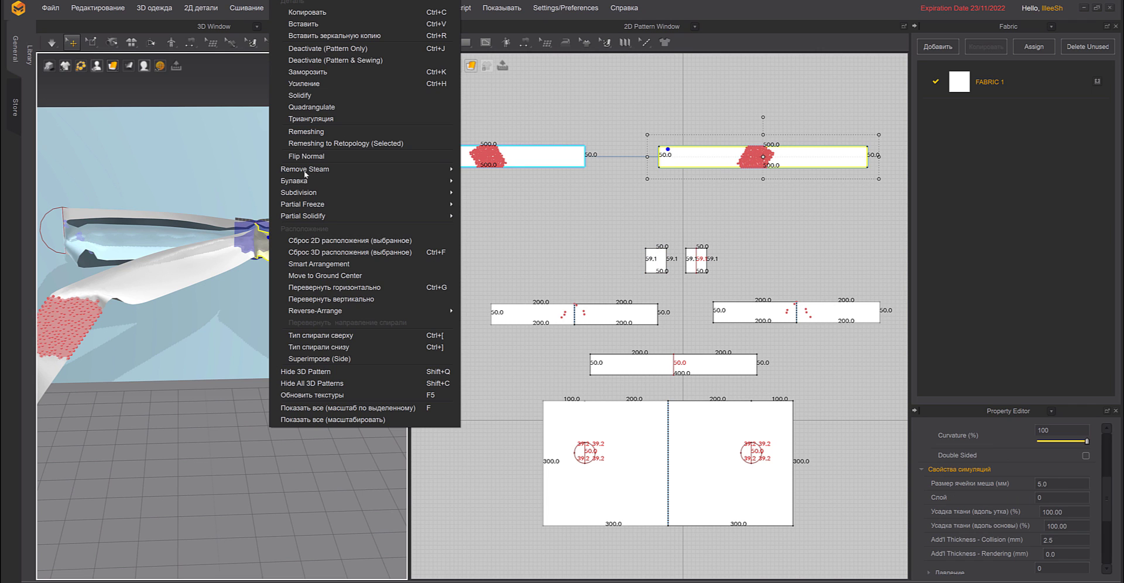
pyautogui.click(246, 248)
pyautogui.rightClick(246, 248)
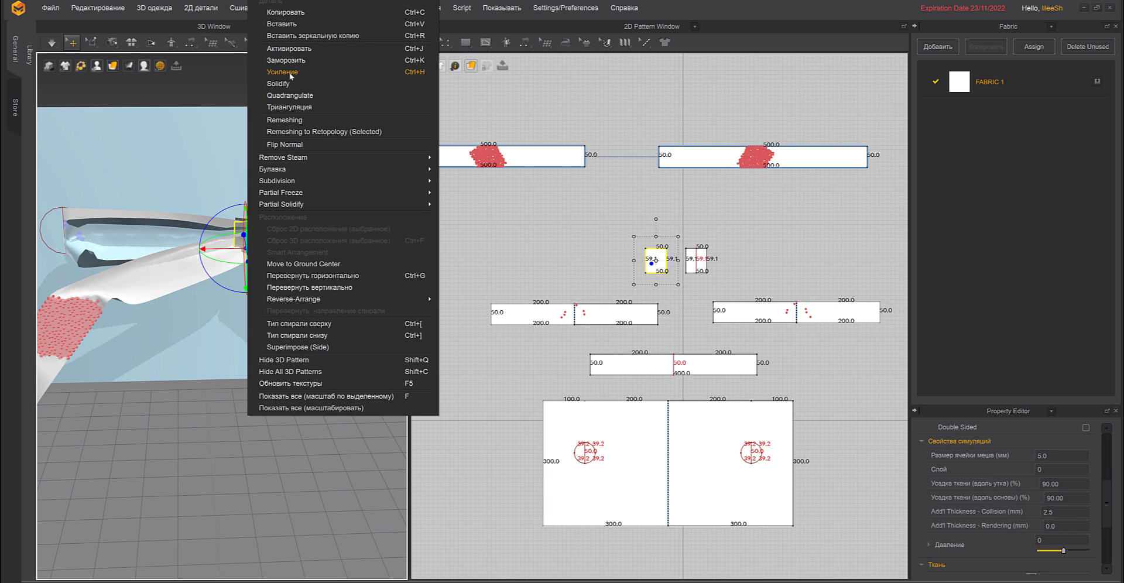
pyautogui.click(291, 52)
pyautogui.scroll(4, 291, 191)
pyautogui.moveTo(276, 228); pyautogui.dragTo(207, 346, button='middle')
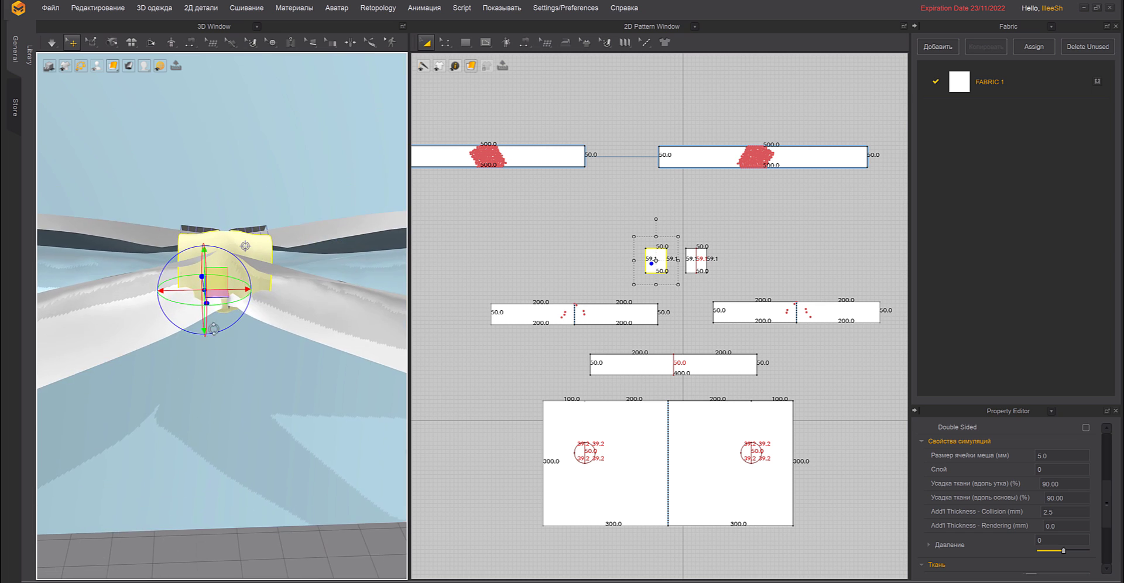
pyautogui.moveTo(245, 246); pyautogui.dragTo(213, 309, button='right')
pyautogui.moveTo(202, 350); pyautogui.dragTo(218, 353, button='middle')
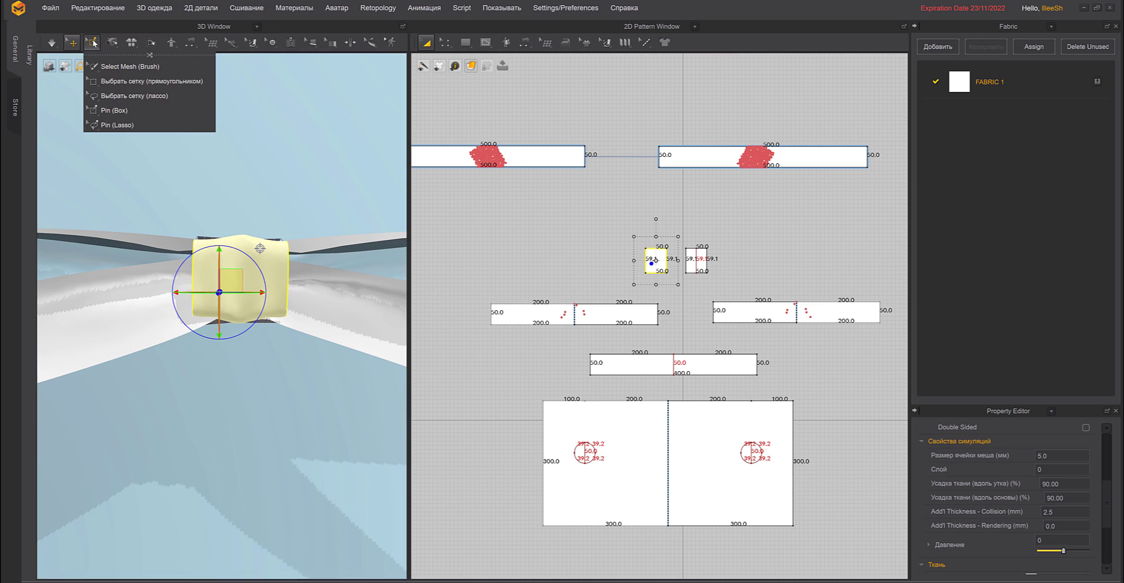
# Box-pin mesh points on the lower edges of both tails beside the centre wrap, reposition them and simulate.
pyautogui.click(91, 42)
pyautogui.moveTo(163, 347); pyautogui.dragTo(191, 329)
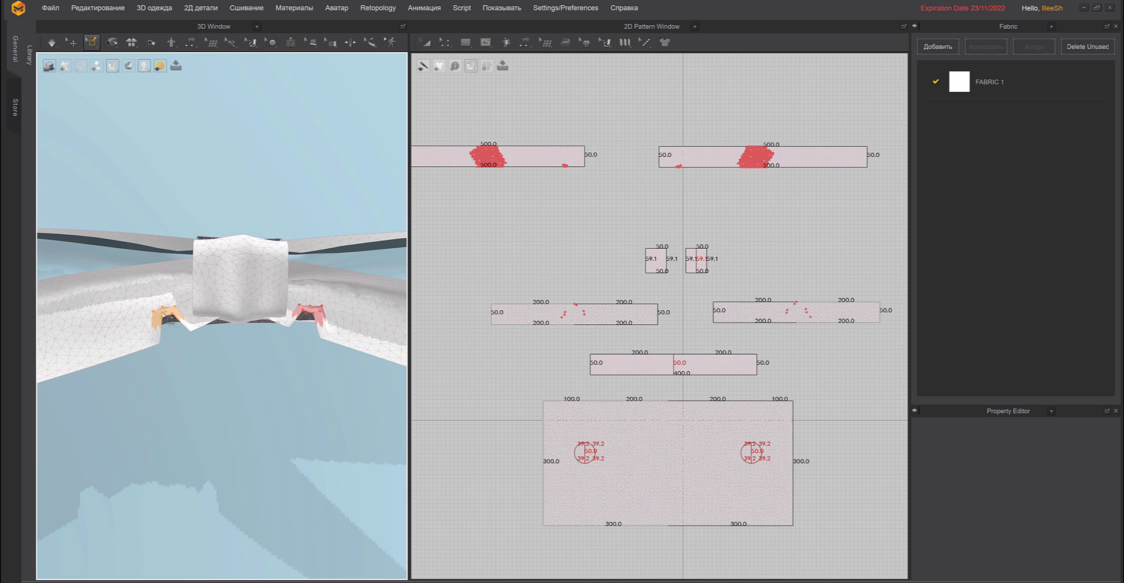
pyautogui.press('space')
pyautogui.press('space')
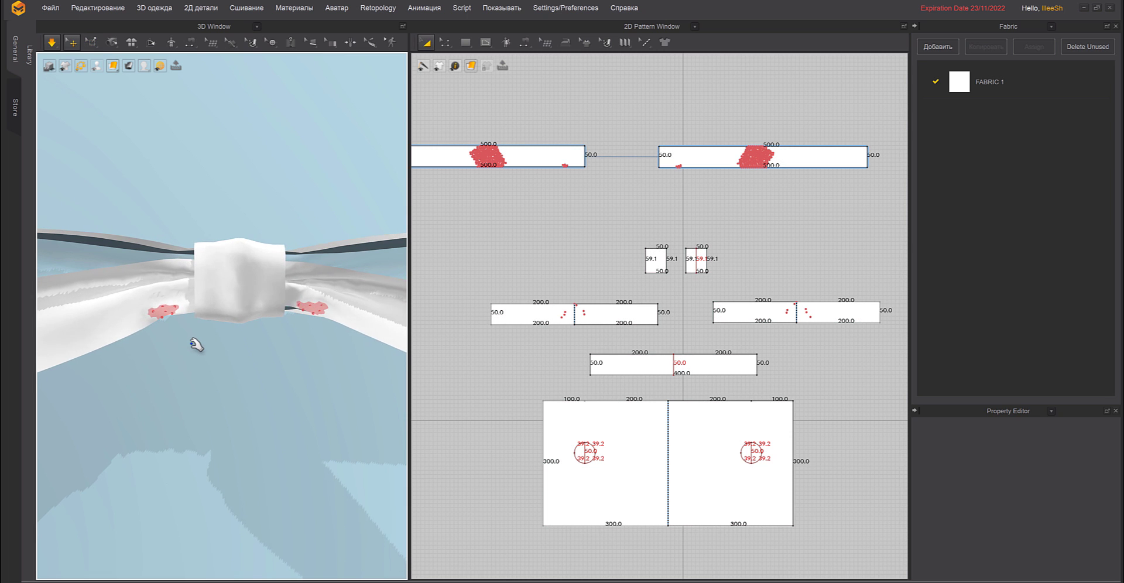
# Delete the small pin groups beside the centre wrap on both tails.
pyautogui.moveTo(196, 345)
pyautogui.mouseDown(button='right')
pyautogui.moveTo(251, 360)
pyautogui.moveTo(211, 355)
pyautogui.moveTo(218, 345)
pyautogui.mouseUp(button='right')
pyautogui.scroll(-5, 219, 346)
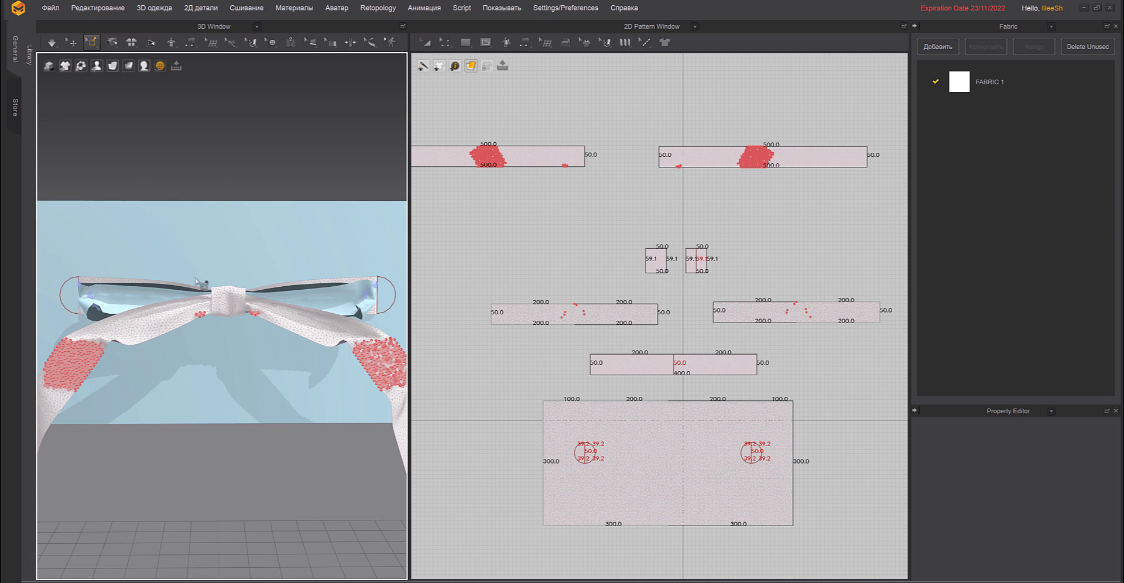
pyautogui.rightClick(206, 316)
pyautogui.click(235, 325)
pyautogui.rightClick(258, 316)
pyautogui.click(269, 318)
pyautogui.scroll(-5, 234, 380)
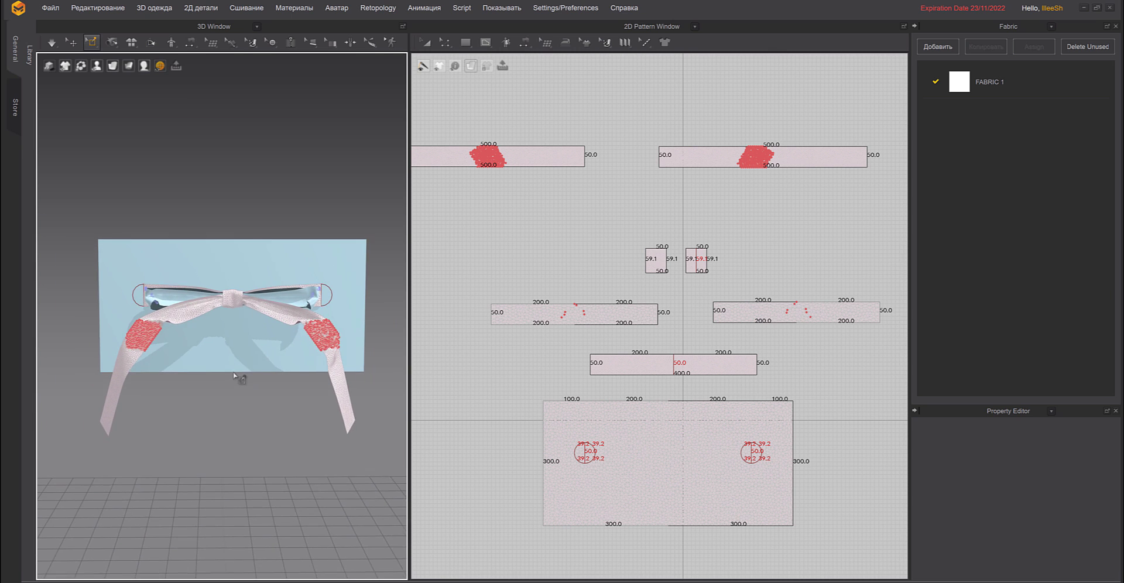
# Delete the large pinned bands halfway along both tails and run the simulation.
pyautogui.scroll(-2, 234, 376)
pyautogui.scroll(4, 239, 335)
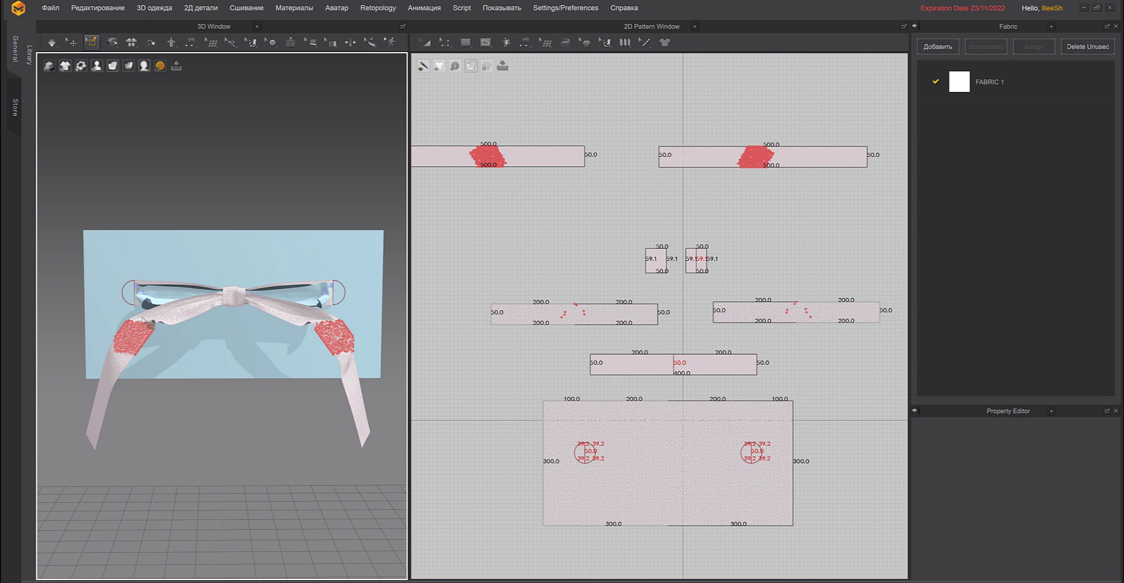
pyautogui.press('space')
pyautogui.press('space')
pyautogui.rightClick(144, 336)
pyautogui.click(164, 340)
pyautogui.rightClick(330, 336)
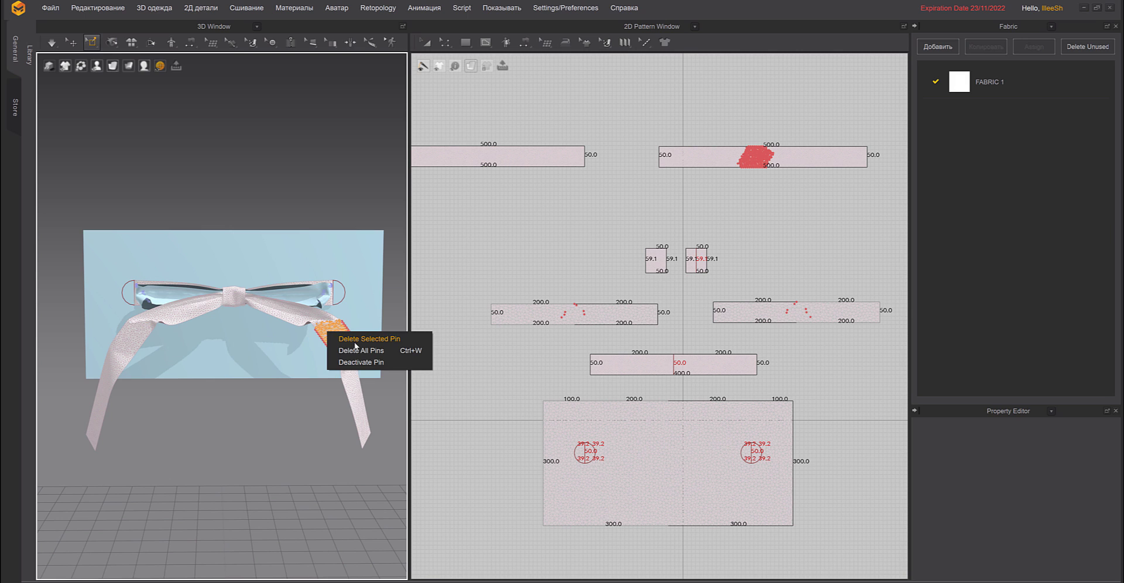
pyautogui.click(355, 341)
pyautogui.press('space')
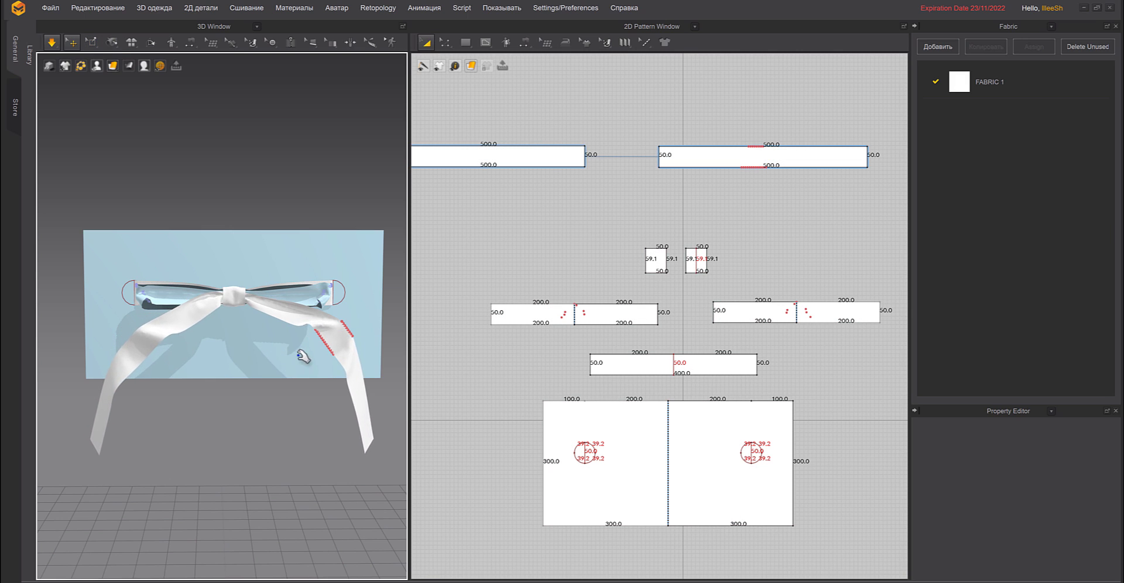
# Try deleting the leftover edge pins on the right tail and simulating both tails unpinned, and undo both changes.
pyautogui.press('space')
pyautogui.rightClick(333, 350)
pyautogui.click(348, 357)
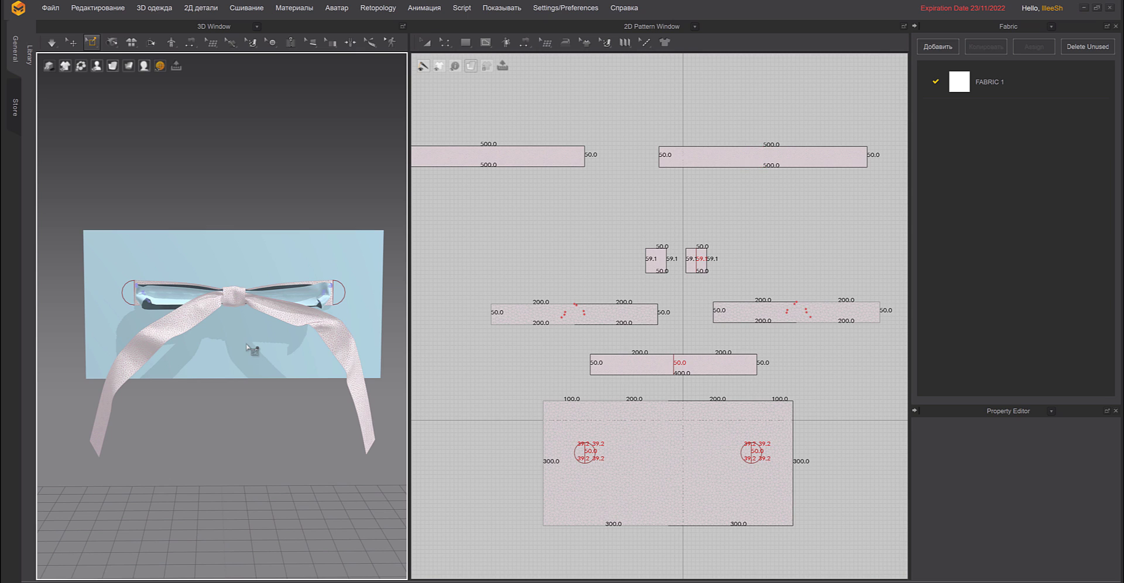
pyautogui.press('space')
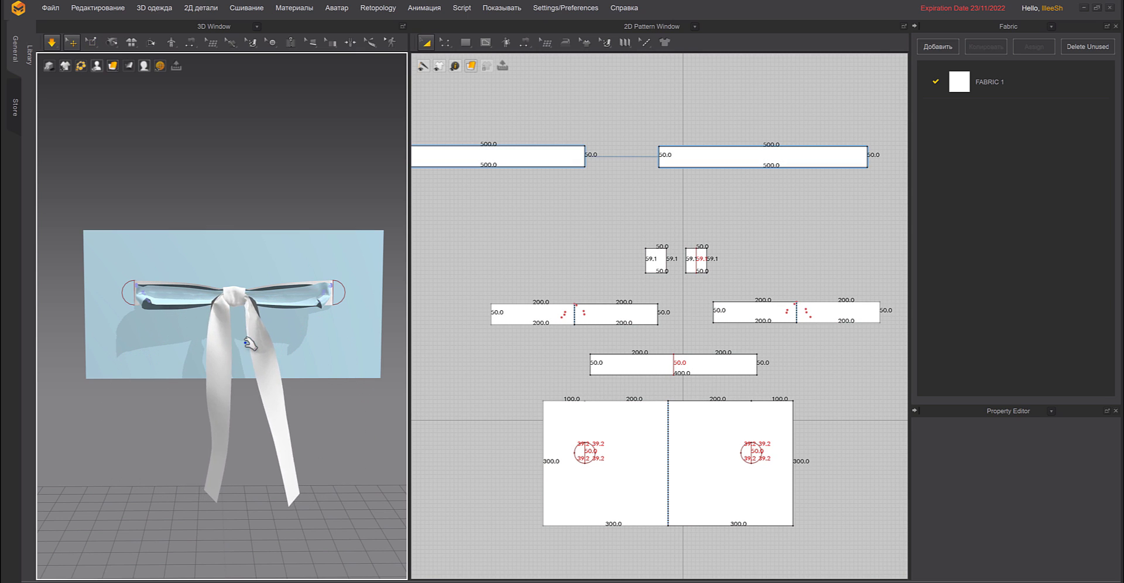
pyautogui.press('space')
pyautogui.scroll(4, 275, 319)
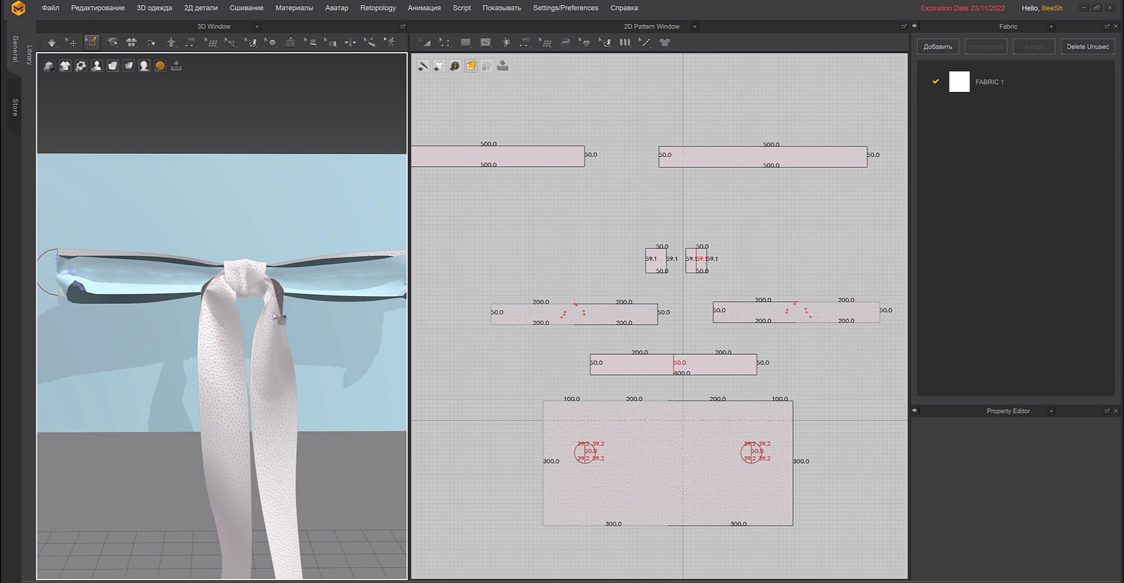
pyautogui.moveTo(291, 318)
pyautogui.mouseDown(button='right')
pyautogui.moveTo(375, 319)
pyautogui.moveTo(303, 313)
pyautogui.mouseUp(button='right')
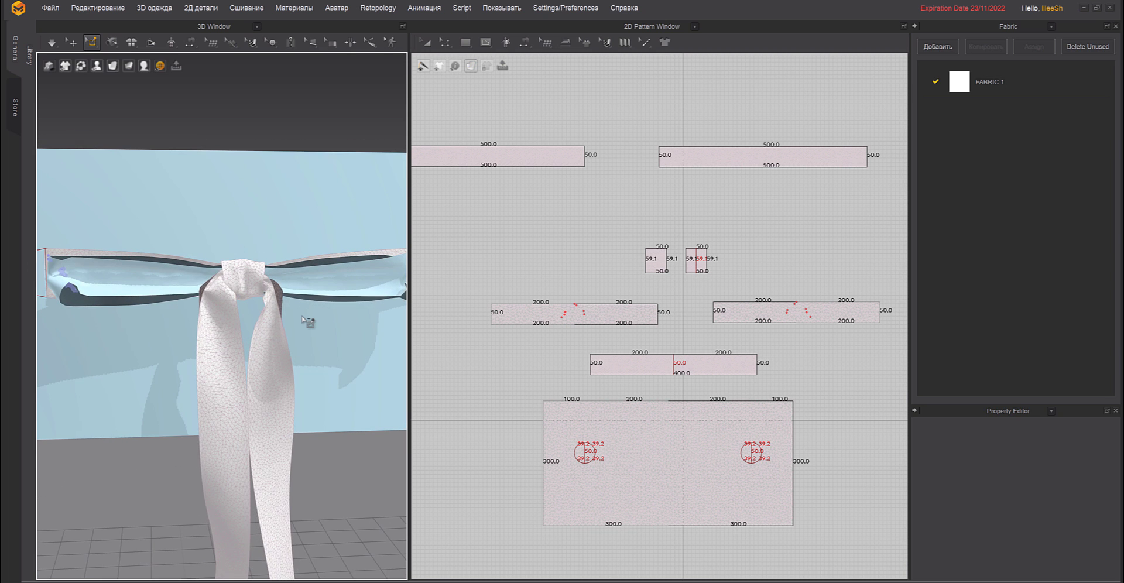
pyautogui.hotkey('ctrl', 'z')
pyautogui.hotkey('ctrl', 'z')
# Duplicate FABRIC 1 and assign FABRIC 1 Copy 1 to both long tail strips.
pyautogui.click(954, 79)
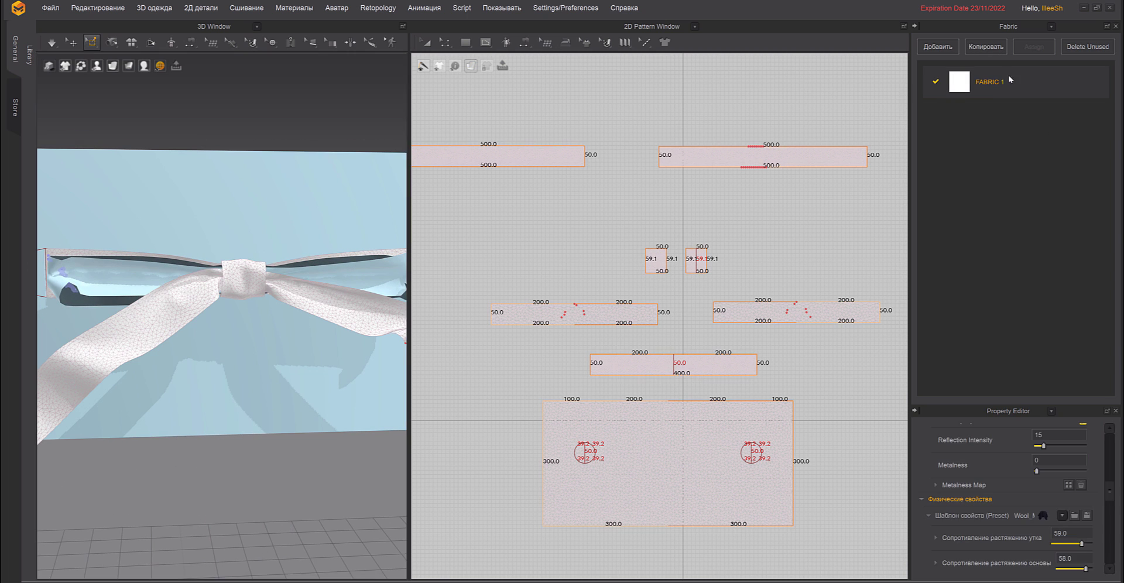
pyautogui.click(986, 48)
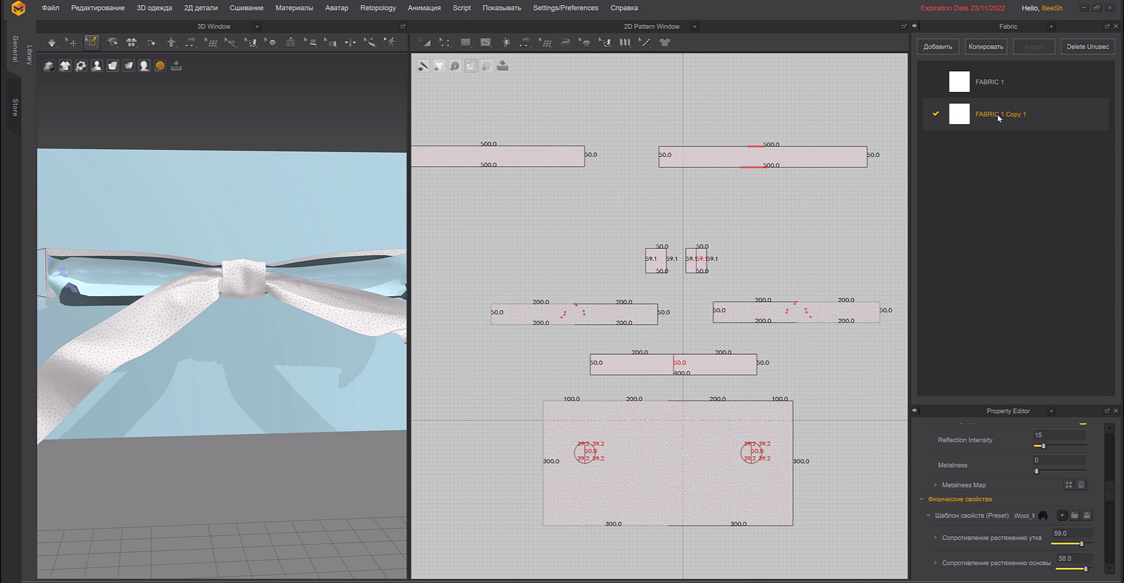
pyautogui.scroll(-2, 732, 190)
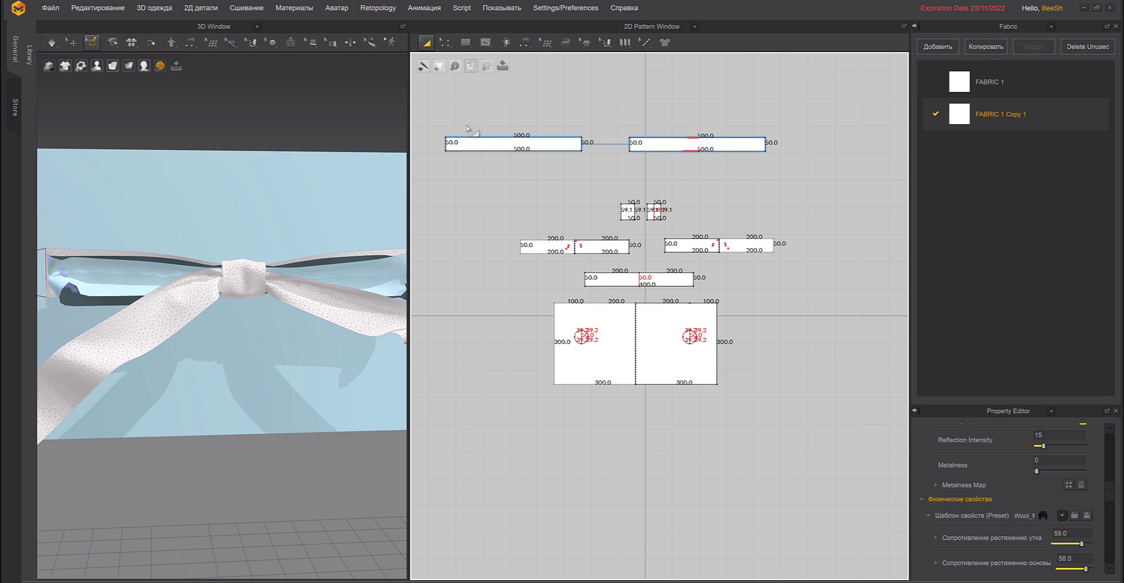
pyautogui.moveTo(443, 104); pyautogui.dragTo(826, 173)
pyautogui.moveTo(965, 117); pyautogui.dragTo(747, 148)
pyautogui.moveTo(430, 102)
pyautogui.mouseDown()
pyautogui.moveTo(672, 169)
pyautogui.moveTo(801, 173)
pyautogui.mouseUp()
pyautogui.click(995, 114)
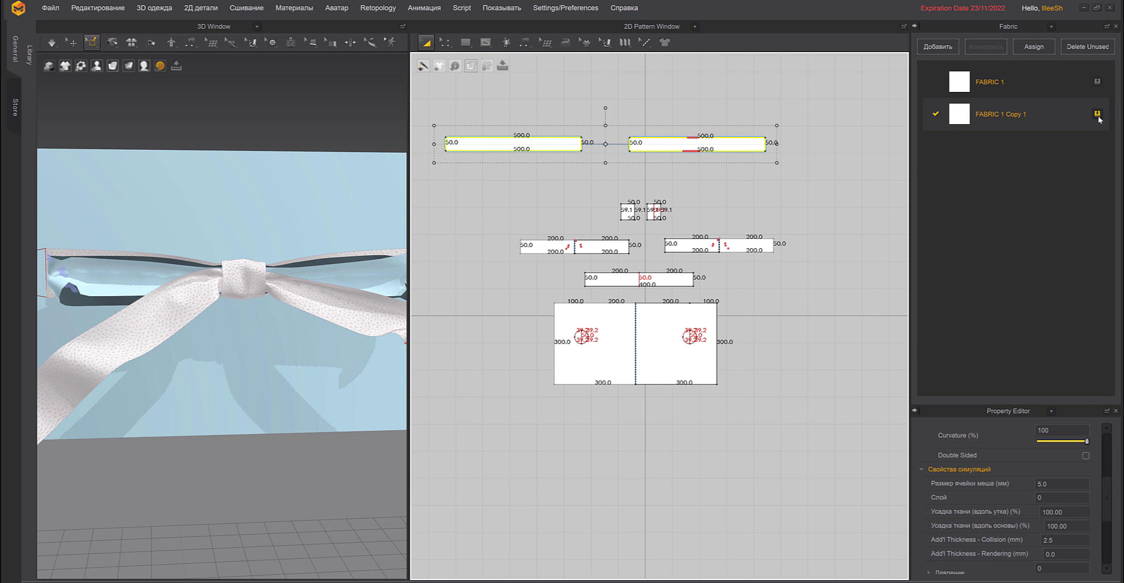
# Delete the leftover pins along the edges of the right tail.
pyautogui.moveTo(297, 328); pyautogui.dragTo(203, 312, button='middle')
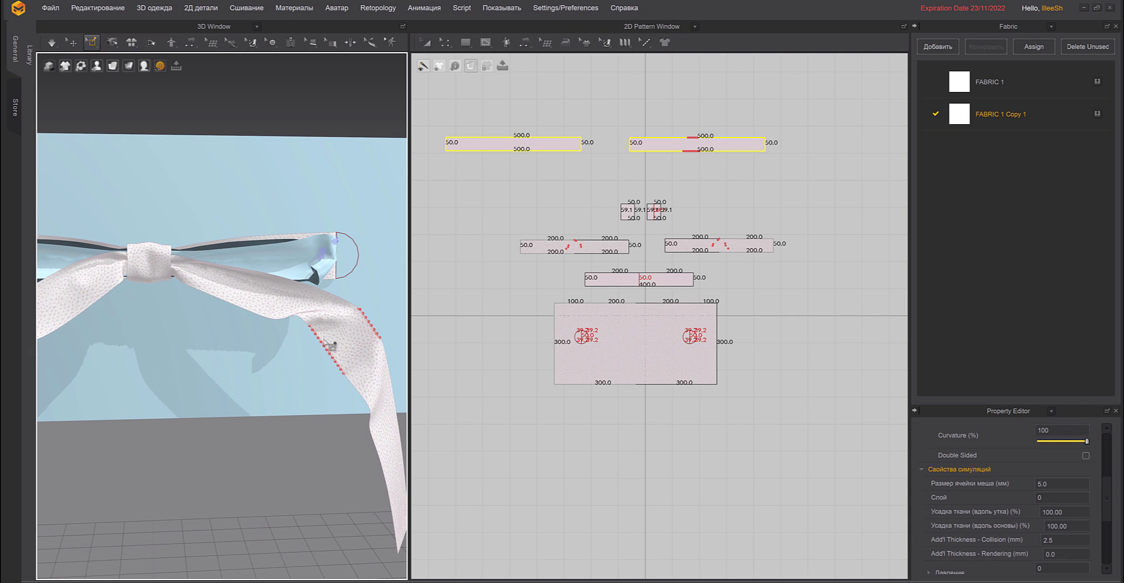
pyautogui.rightClick(333, 350)
pyautogui.click(345, 358)
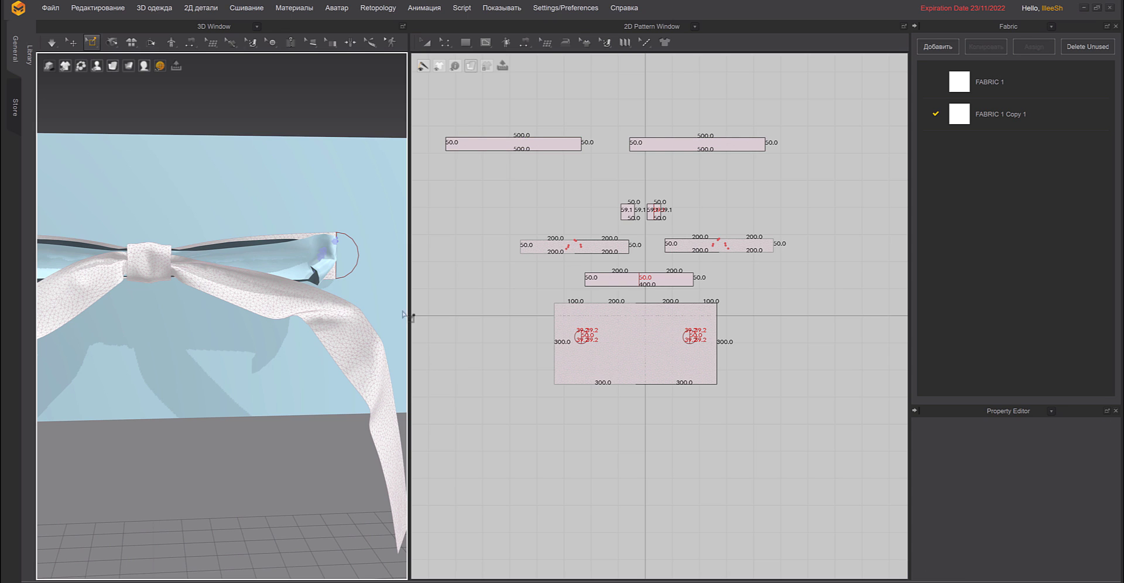
# Set the weft bending stiffness of FABRIC 1 Copy 1 to 50 and simulate the tails.
pyautogui.click(73, 43)
pyautogui.click(971, 114)
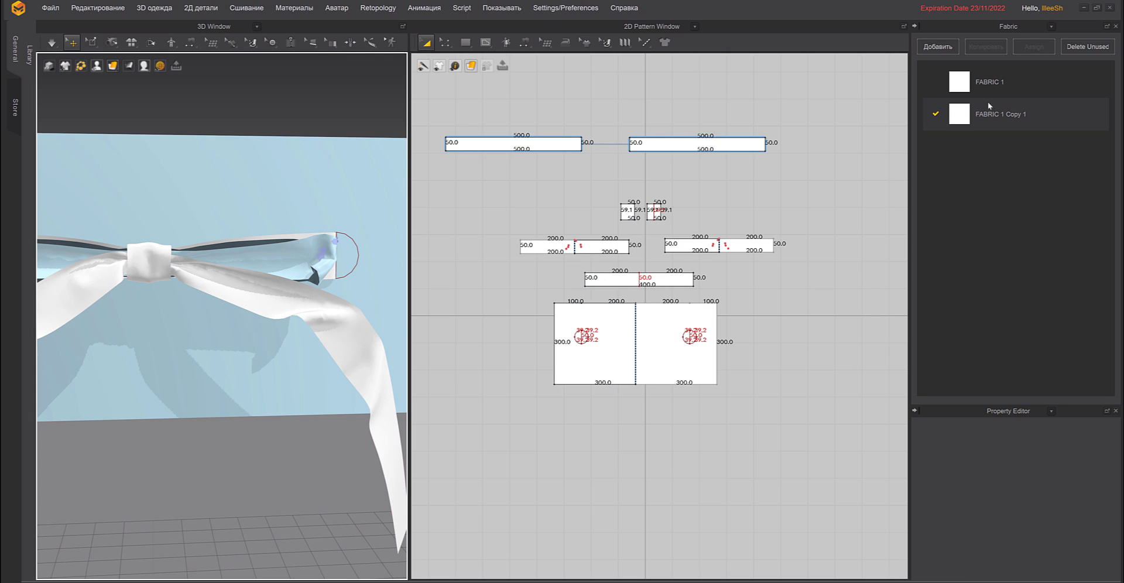
pyautogui.scroll(-3, 1008, 527)
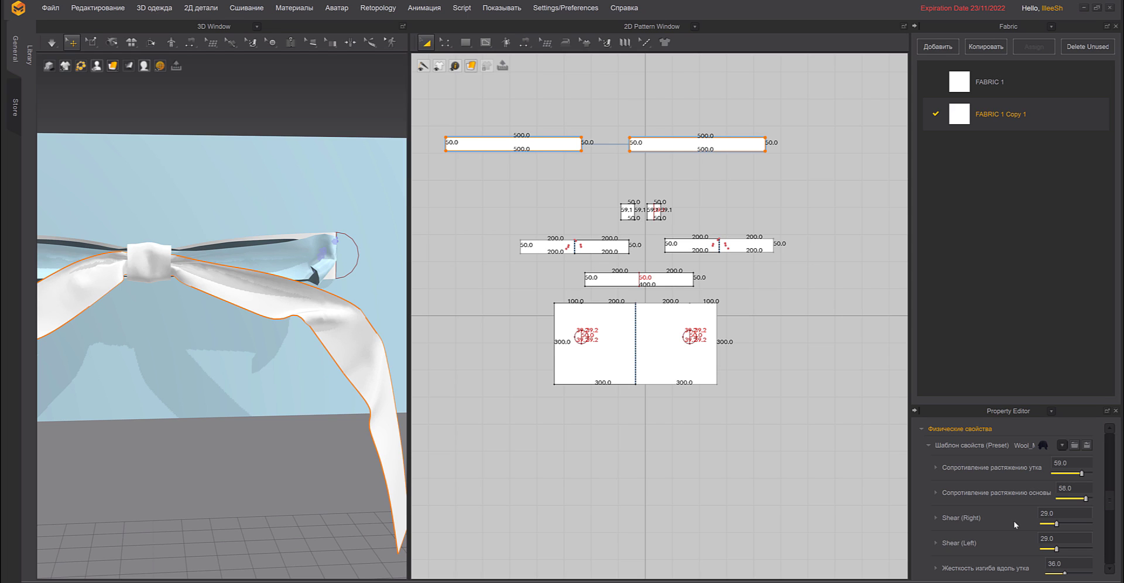
pyautogui.scroll(-4, 1015, 524)
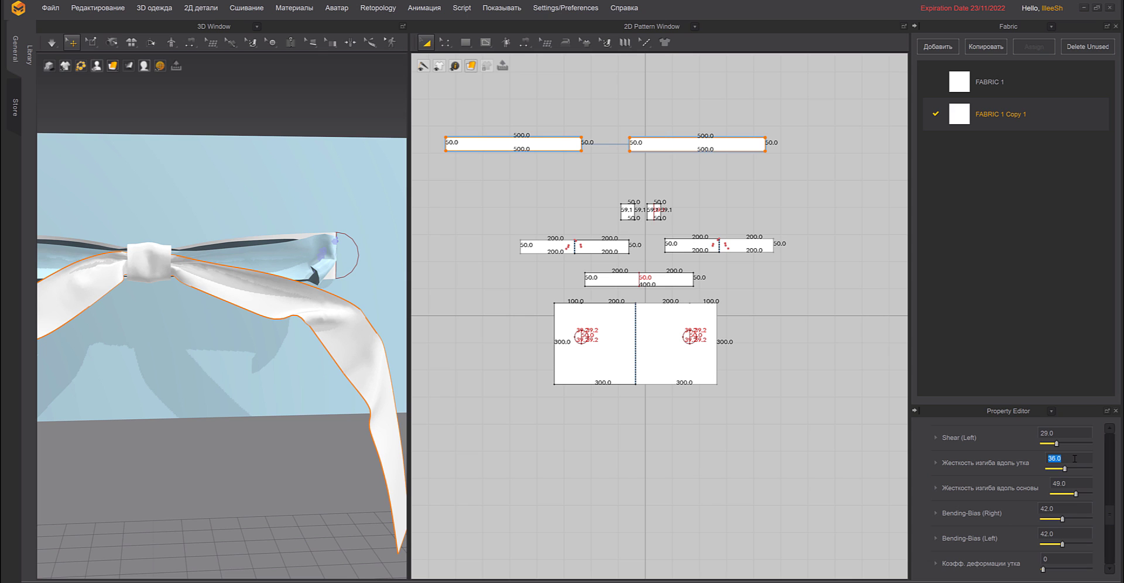
pyautogui.moveTo(252, 335); pyautogui.dragTo(280, 321, button='middle')
pyautogui.moveTo(408, 339); pyautogui.dragTo(525, 349)
pyautogui.click(617, 189)
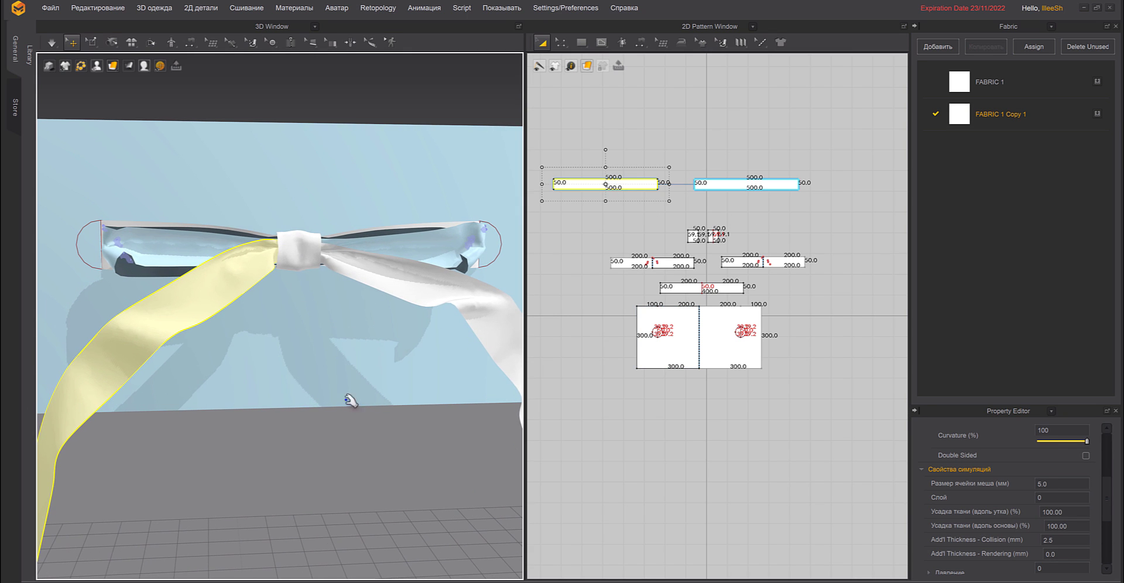
pyautogui.press('space')
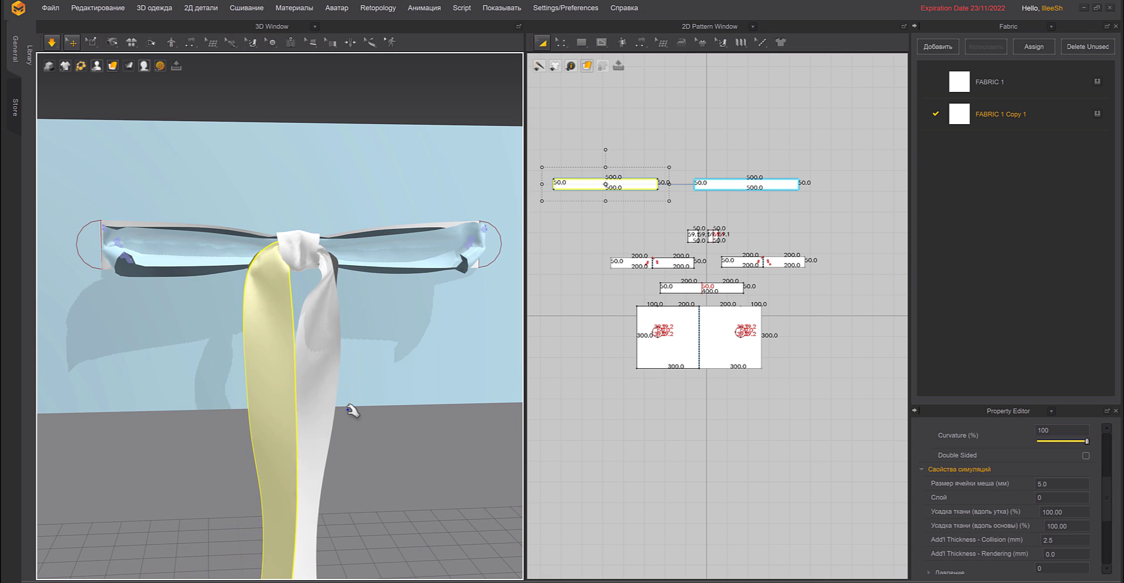
# Raise the weft bending stiffness of FABRIC 1 Copy 1 to 80 while the tails simulate.
pyautogui.click(993, 115)
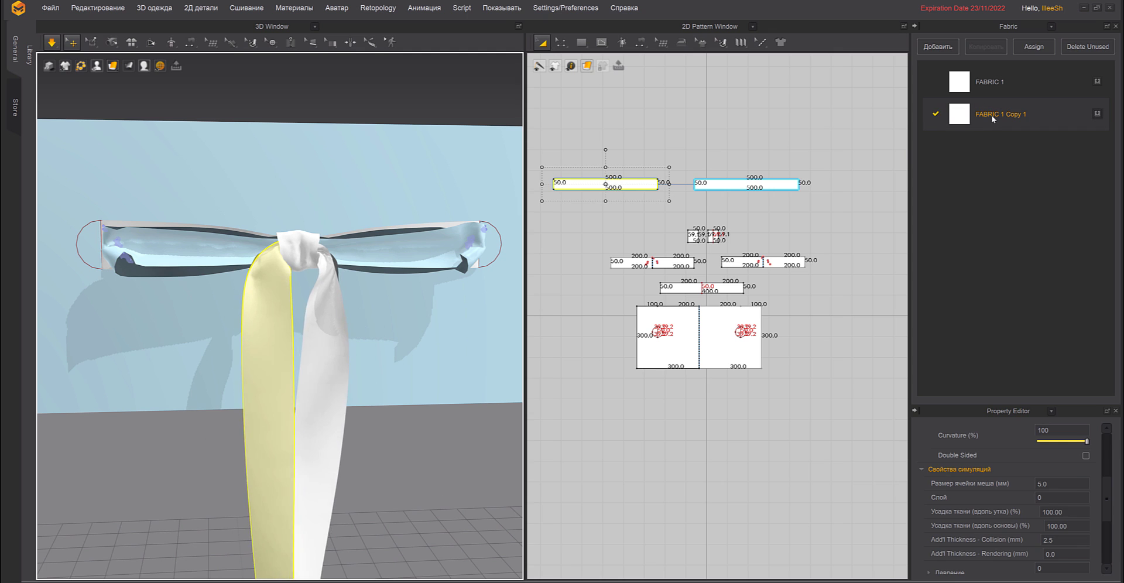
pyautogui.doubleClick(1068, 458)
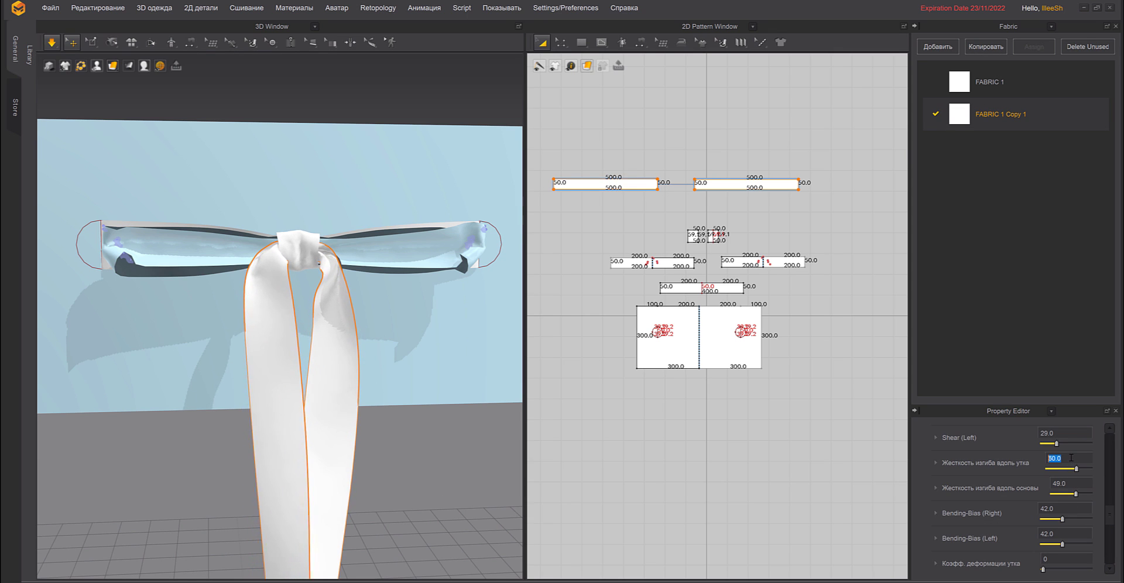
pyautogui.write('80')
pyautogui.press('Return')
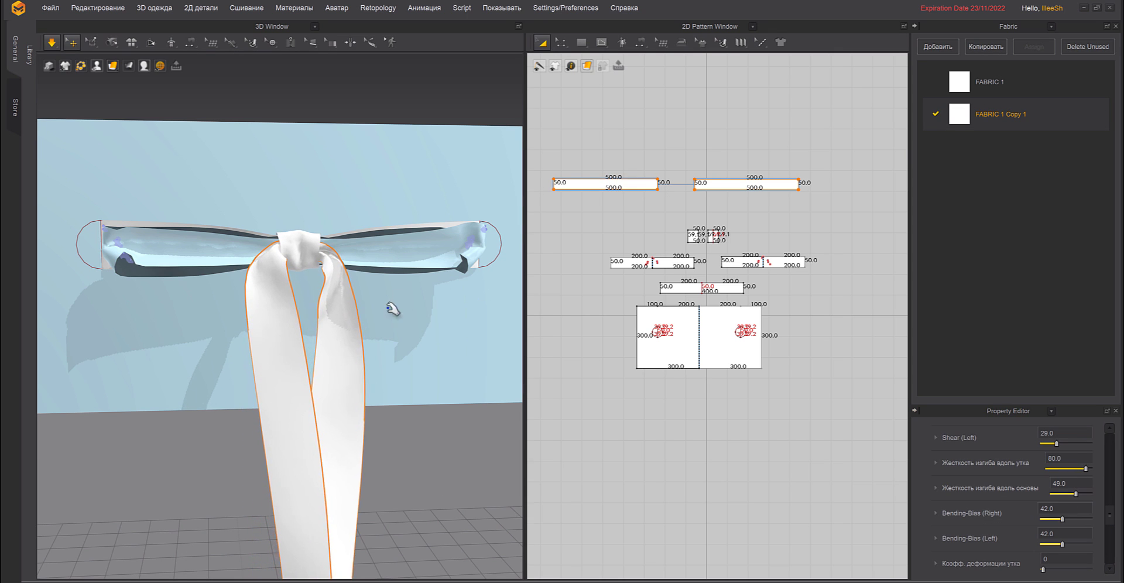
# Pull the right tail outward during simulation so the two tails spread apart below the bow, and stop simulating.
pyautogui.click(378, 314)
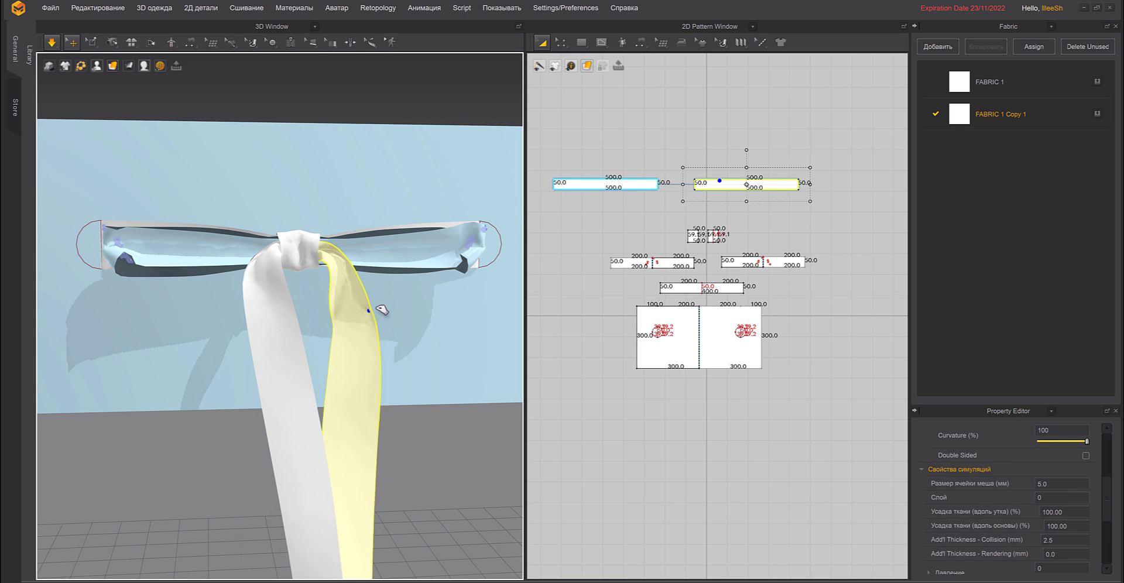
pyautogui.moveTo(251, 300); pyautogui.dragTo(388, 298)
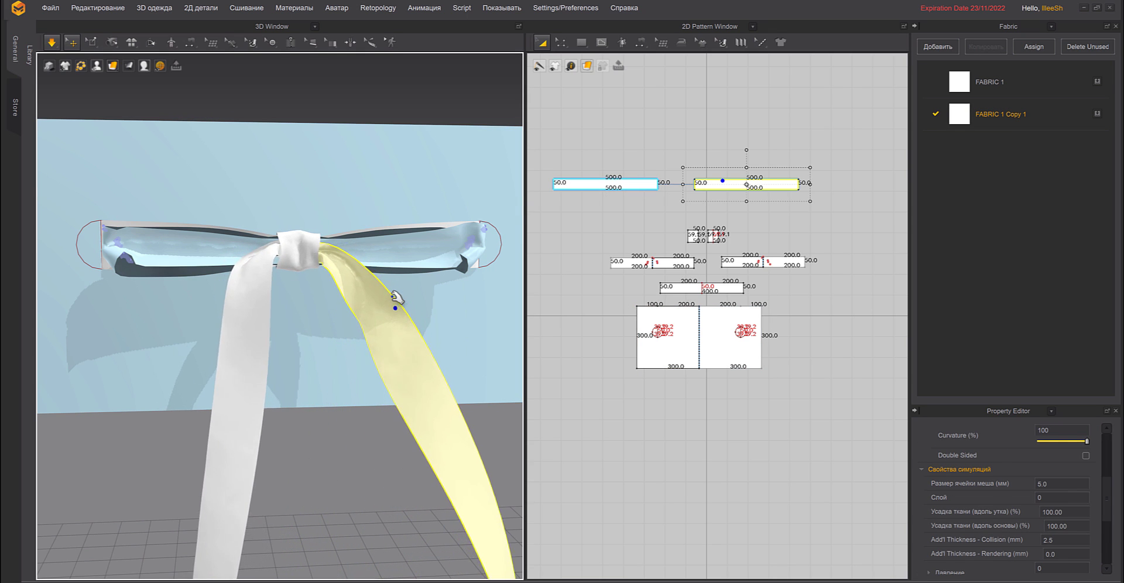
pyautogui.press('space')
pyautogui.scroll(-2, 346, 411)
pyautogui.scroll(-3, 345, 411)
pyautogui.moveTo(338, 422); pyautogui.dragTo(327, 385, button='middle')
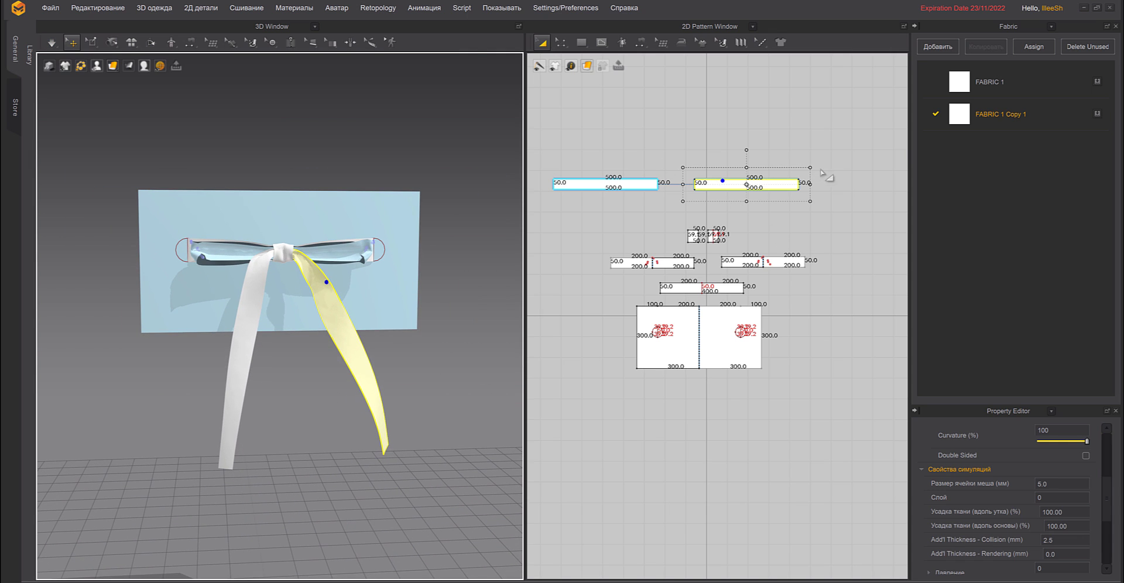
pyautogui.click(561, 43)
pyautogui.click(574, 66)
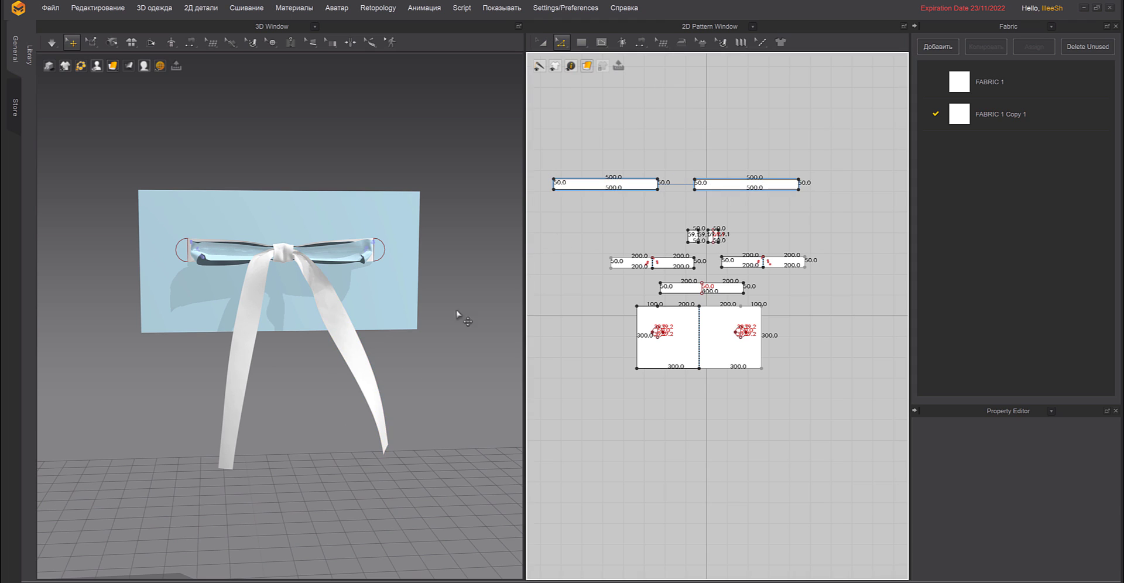
pyautogui.click(384, 430)
pyautogui.click(811, 194)
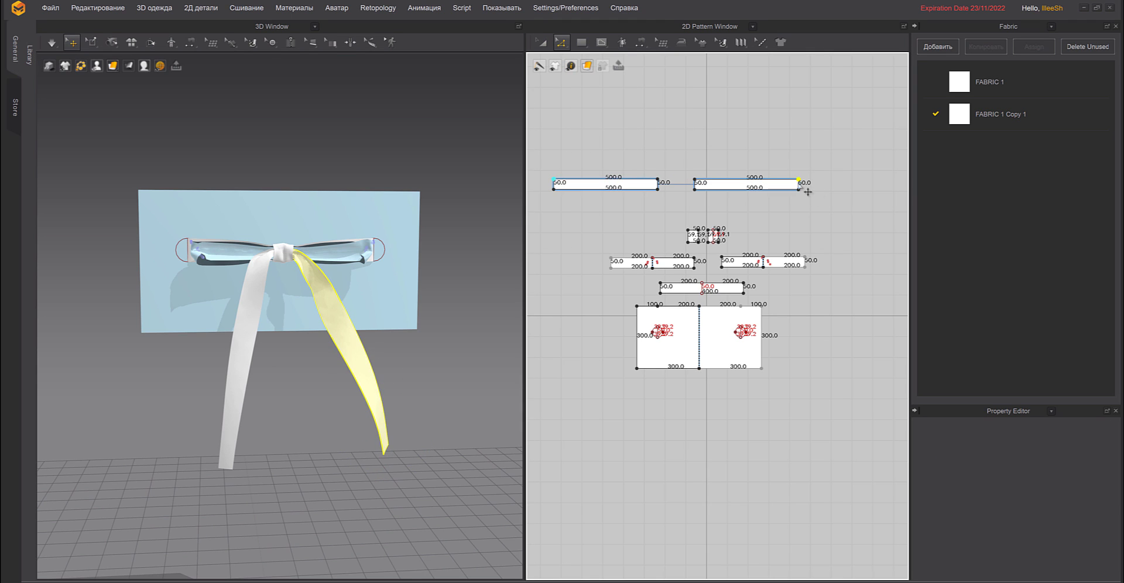
pyautogui.moveTo(807, 192); pyautogui.dragTo(784, 183)
pyautogui.hotkey('ctrl', 'z')
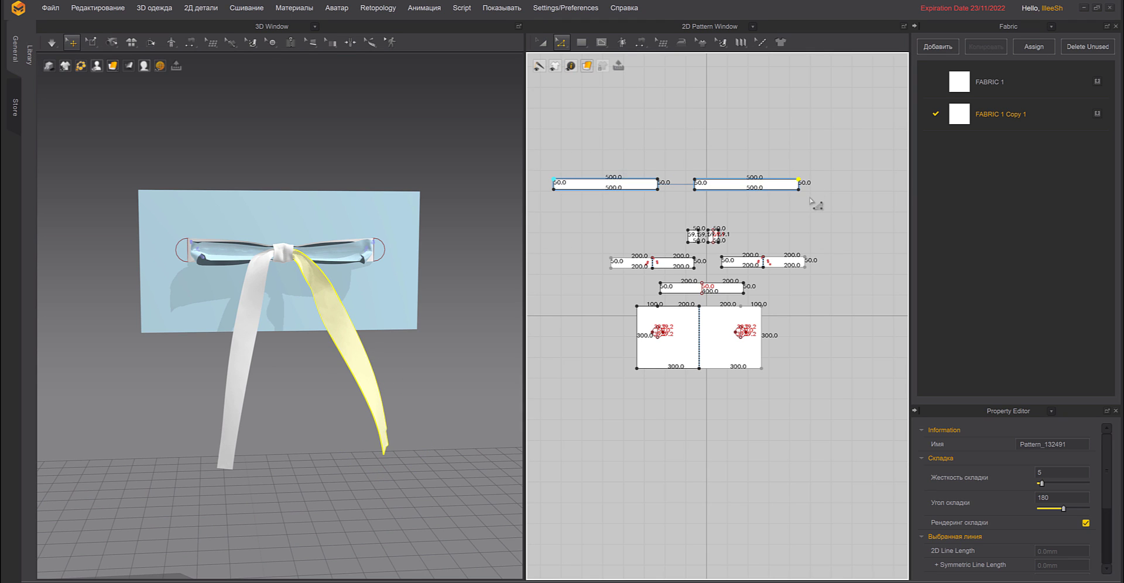
# Shorten both linked tail patterns to 420 mm by moving the right tail's end edge inward by an exact distance.
pyautogui.scroll(-3, 814, 200)
pyautogui.moveTo(838, 212); pyautogui.dragTo(711, 208, button='middle')
pyautogui.click(788, 233)
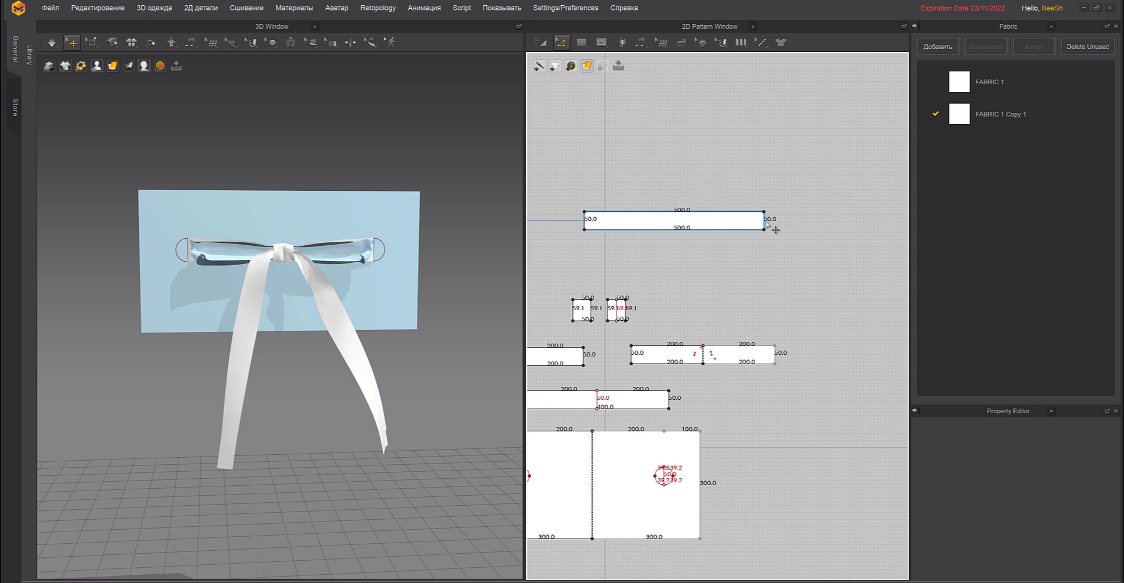
pyautogui.moveTo(766, 224); pyautogui.dragTo(746, 223)
pyautogui.rightClick(738, 221)
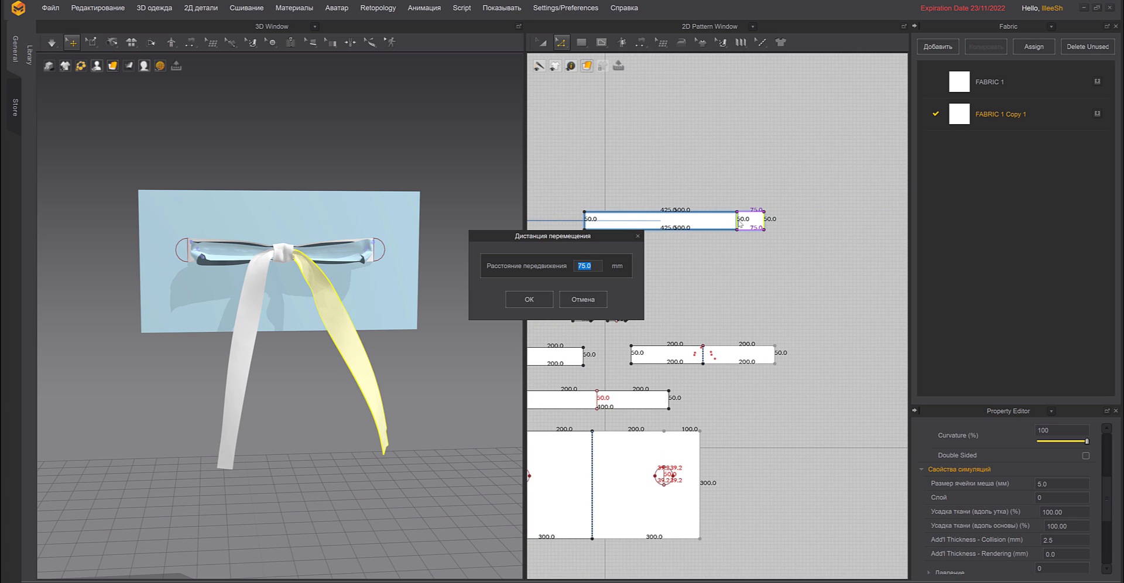
pyautogui.click(539, 301)
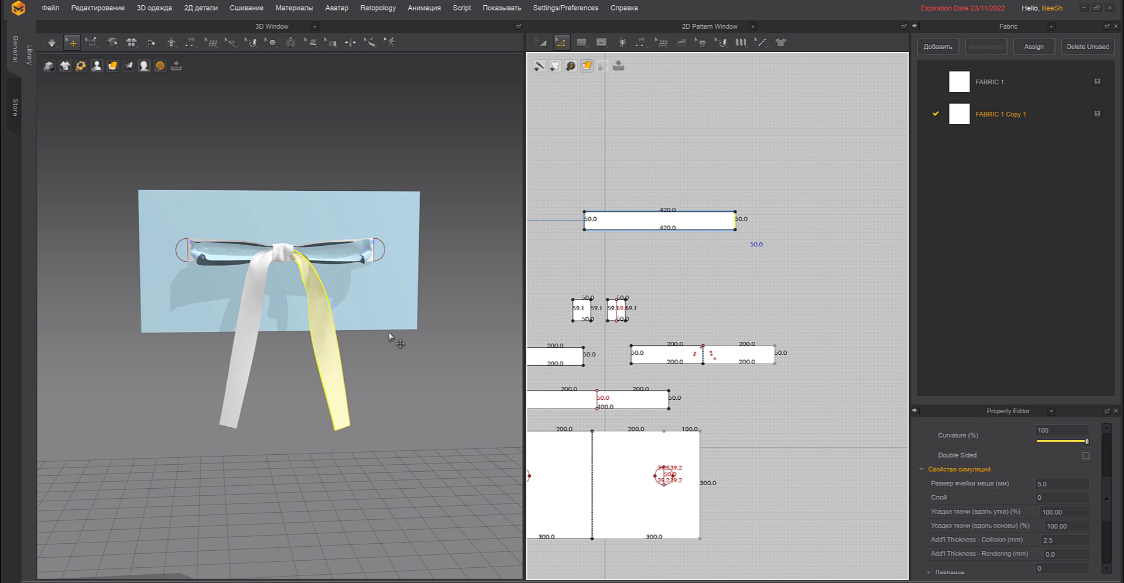
# Remove the linked editing between the two tail patterns.
pyautogui.moveTo(339, 313); pyautogui.dragTo(383, 310, button='middle')
pyautogui.scroll(-3, 449, 333)
pyautogui.moveTo(719, 257); pyautogui.dragTo(893, 265, button='middle')
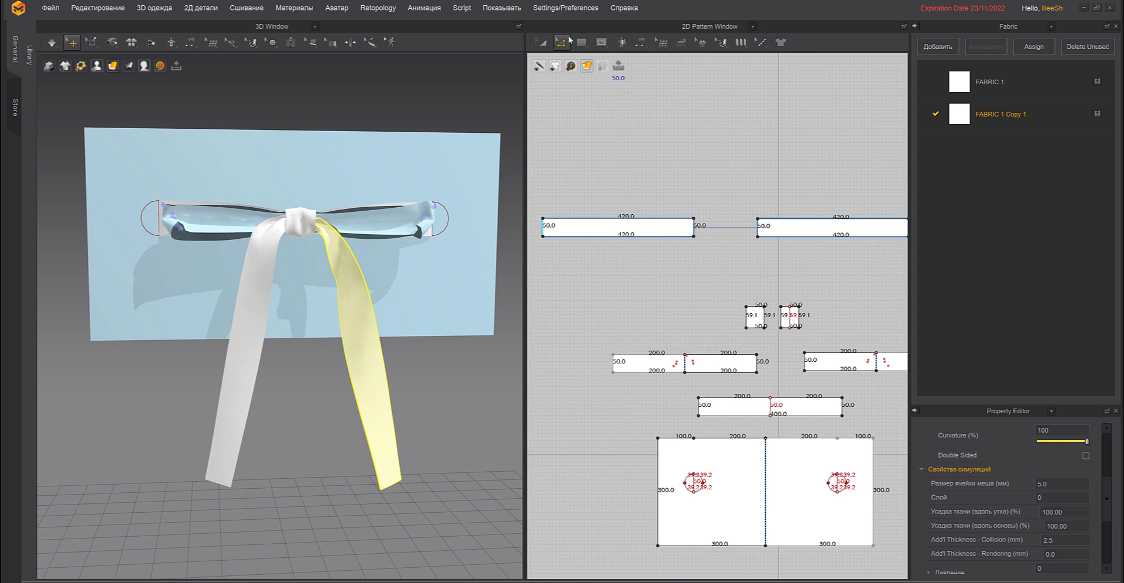
pyautogui.click(542, 42)
pyautogui.click(609, 226)
pyautogui.rightClick(603, 228)
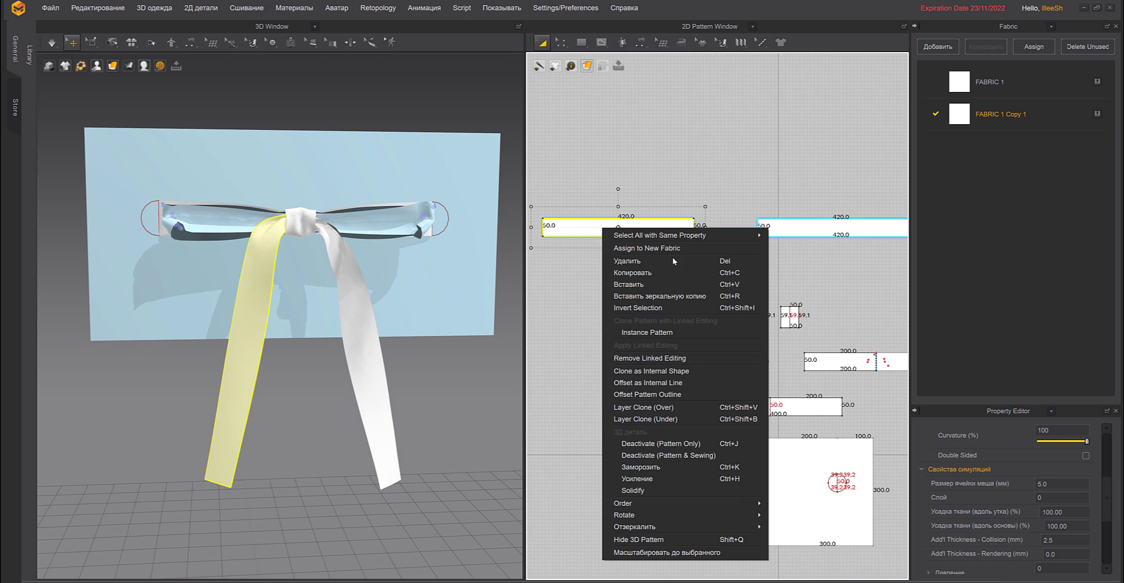
pyautogui.click(653, 357)
pyautogui.click(572, 246)
# Shorten only the right tail pattern to about 352.5 mm by moving its end edge inward, and simulate briefly.
pyautogui.click(560, 42)
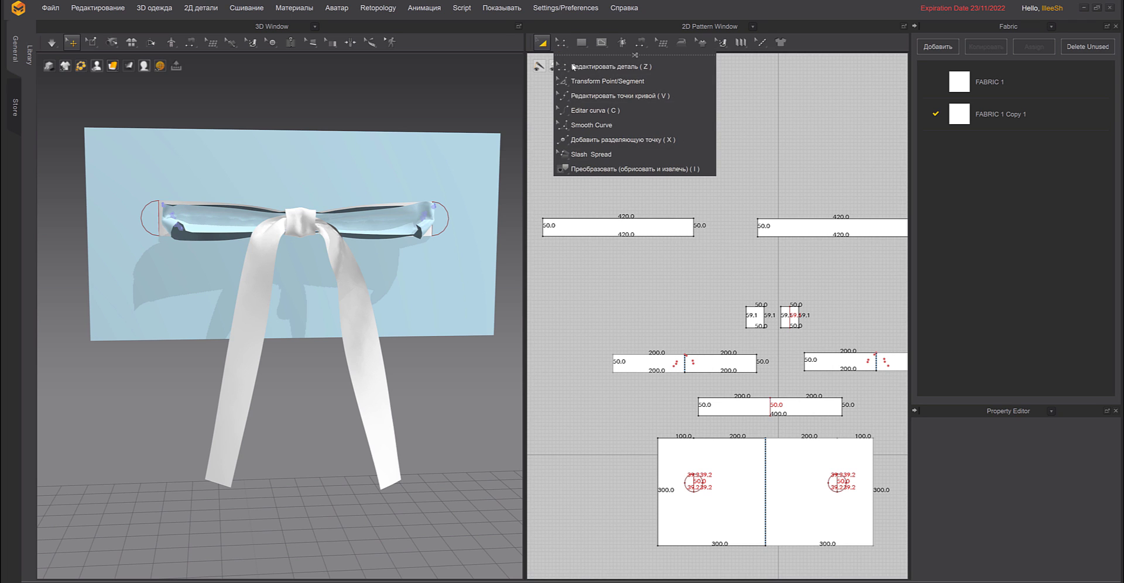
pyautogui.click(572, 66)
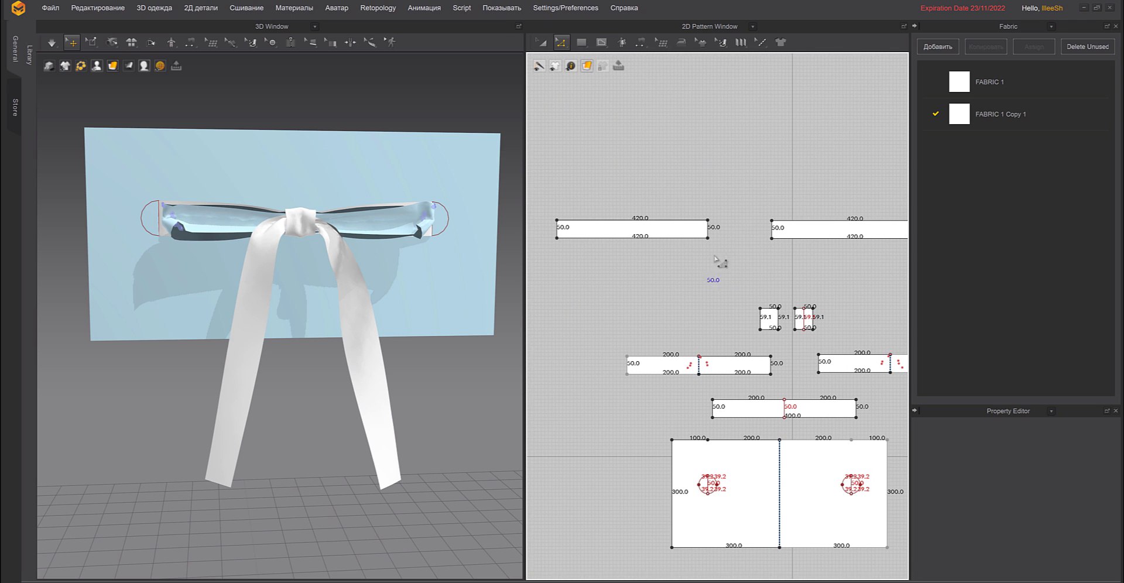
pyautogui.click(397, 480)
pyautogui.click(749, 243)
pyautogui.moveTo(739, 239); pyautogui.dragTo(729, 239)
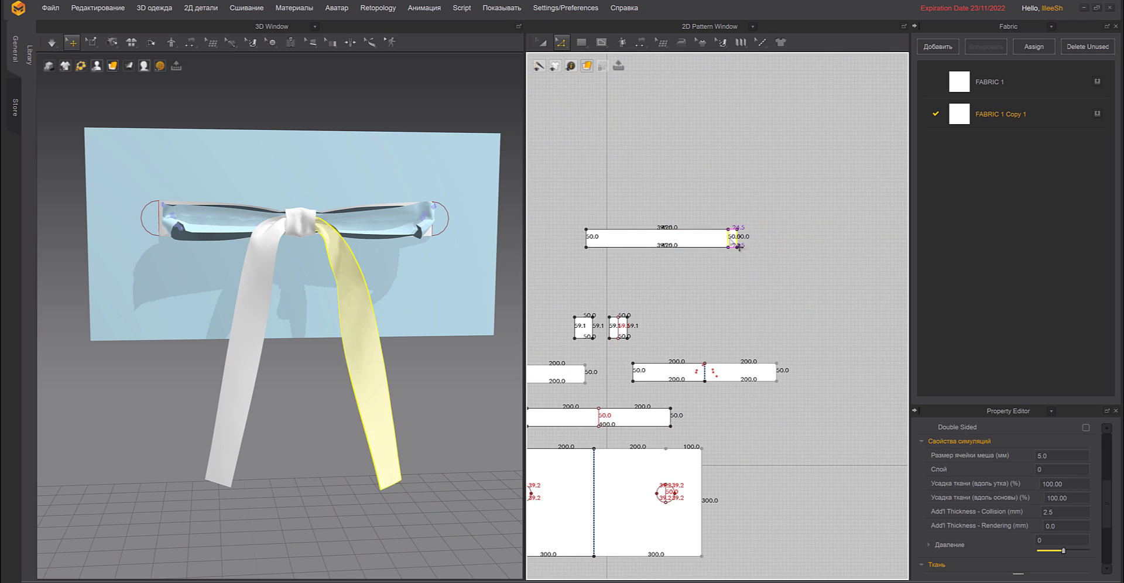
pyautogui.press('Return')
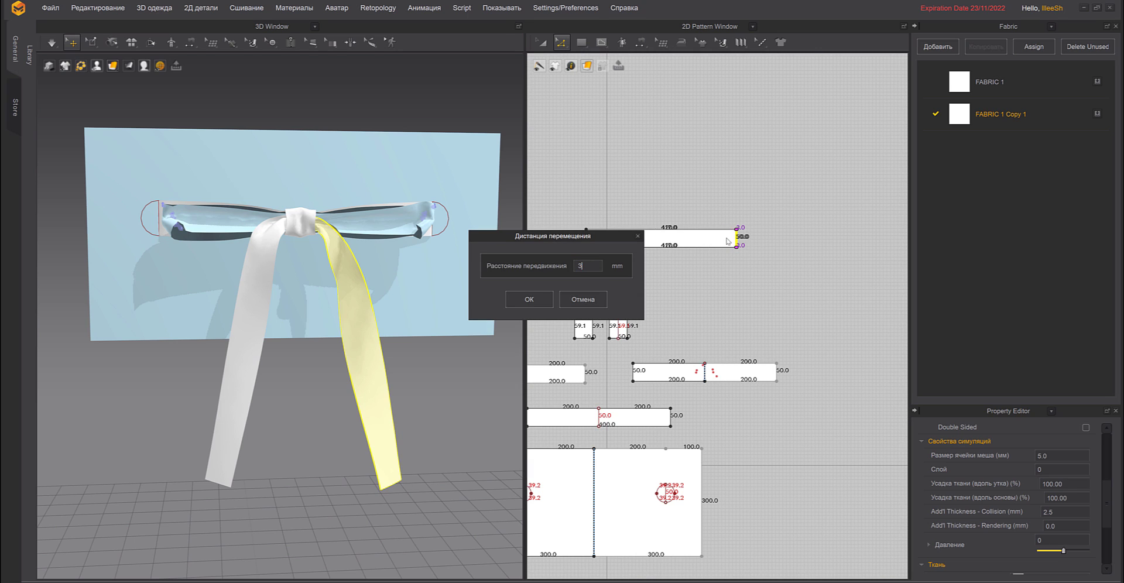
pyautogui.click(531, 300)
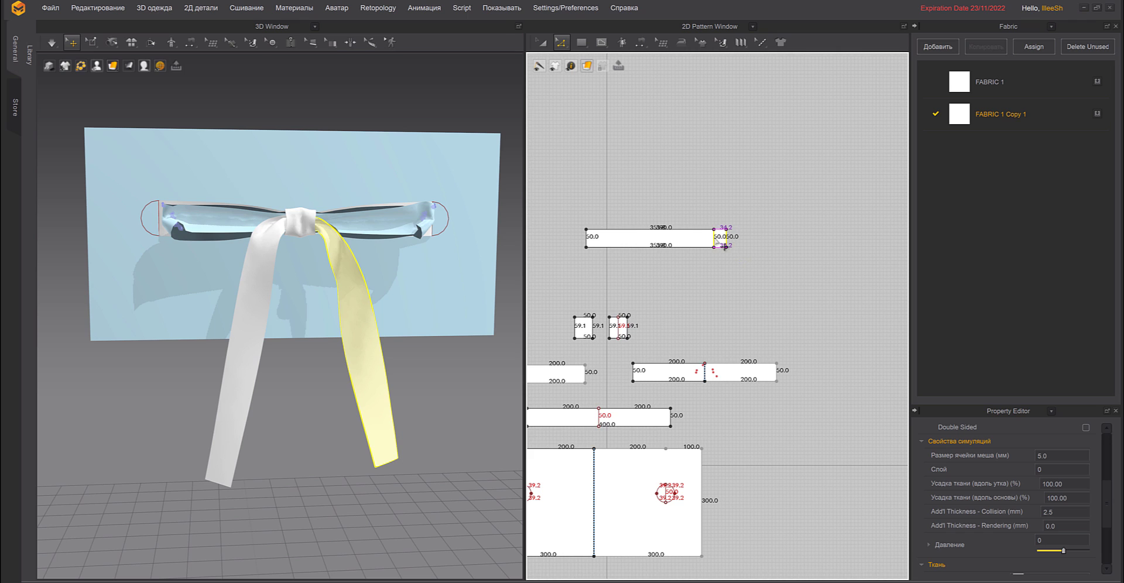
pyautogui.moveTo(715, 239); pyautogui.dragTo(713, 238)
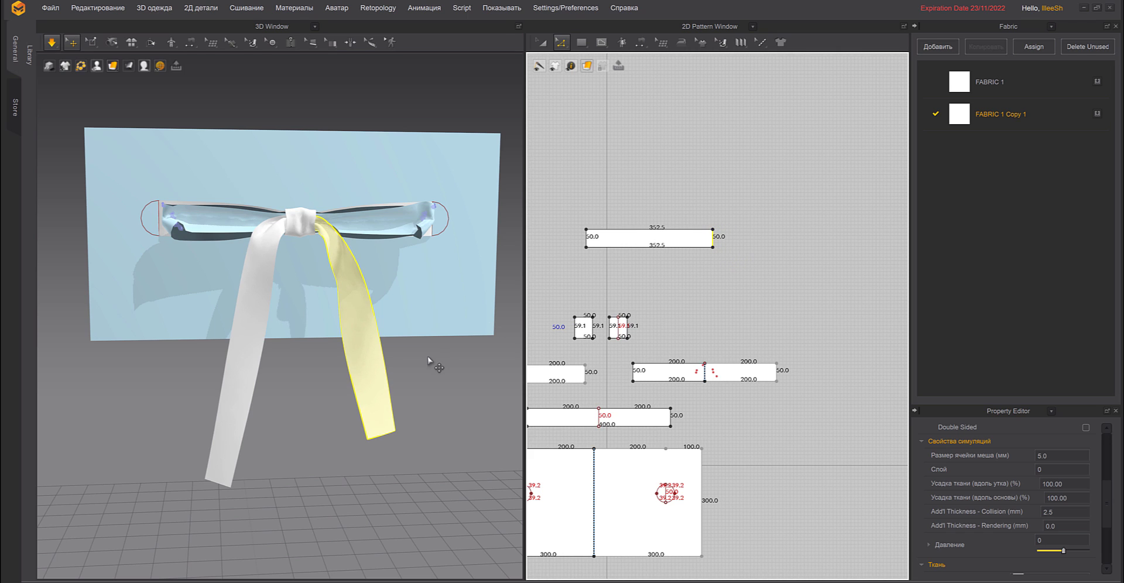
pyautogui.press('space')
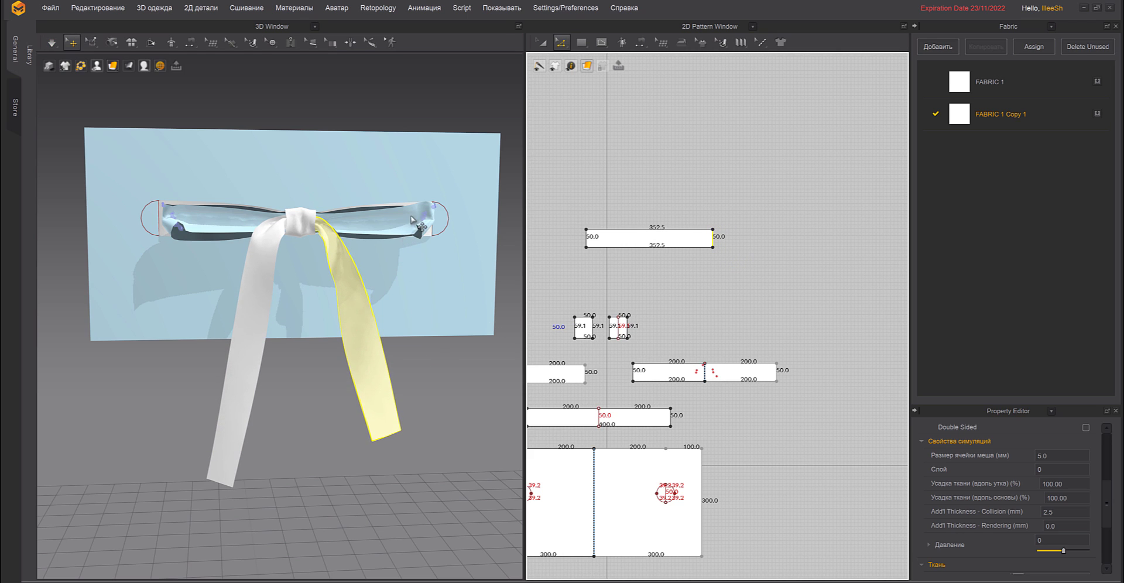
# Unfreeze the right and left bow loops and run the simulation briefly.
pyautogui.click(411, 220)
pyautogui.rightClick(404, 215)
pyautogui.click(441, 59)
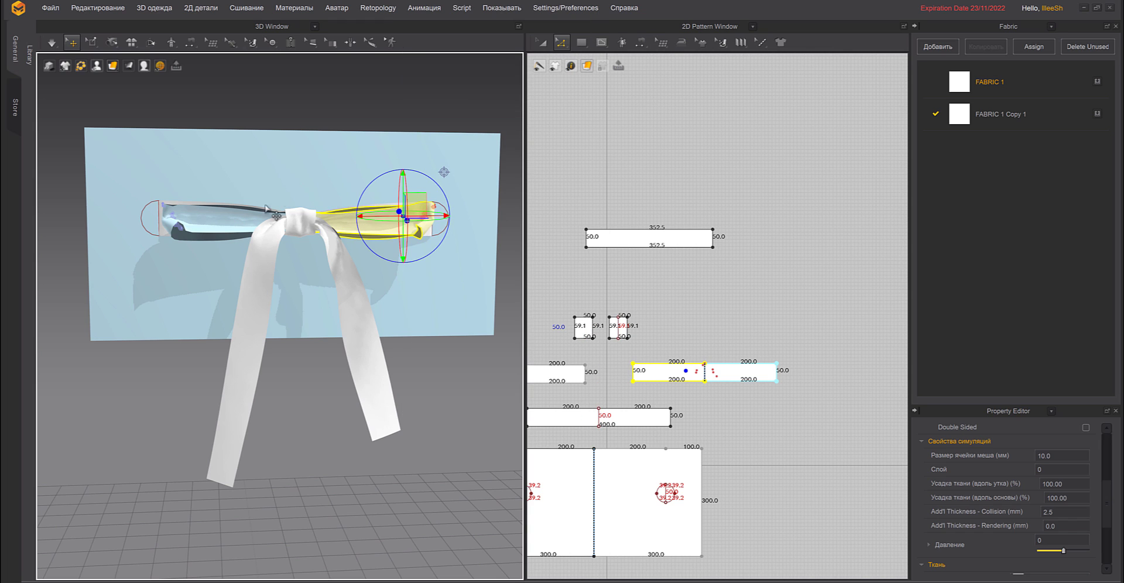
pyautogui.click(242, 223)
pyautogui.rightClick(242, 223)
pyautogui.click(270, 258)
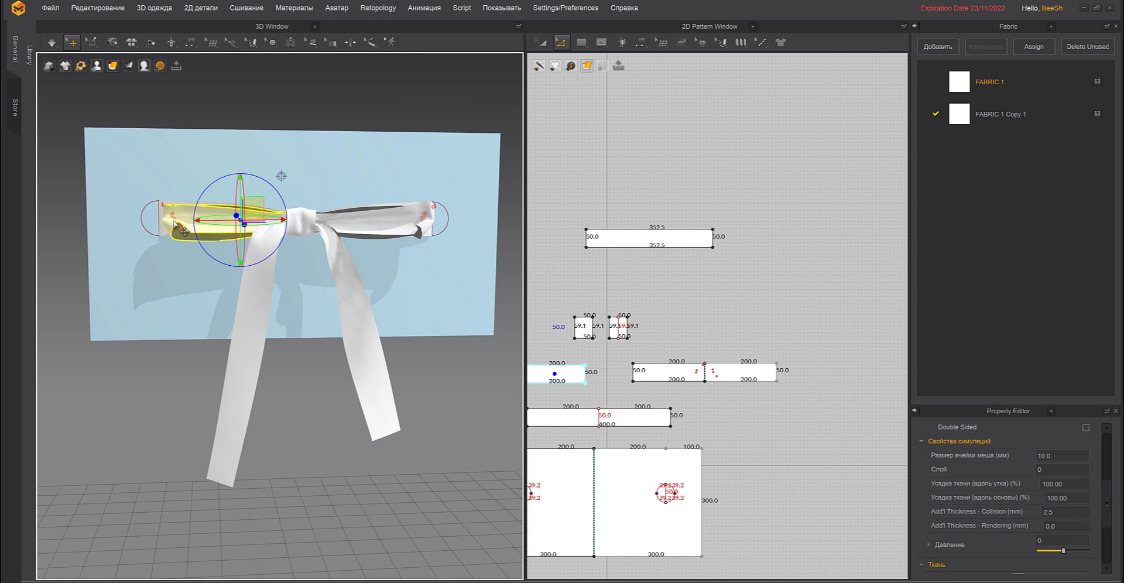
pyautogui.press('space')
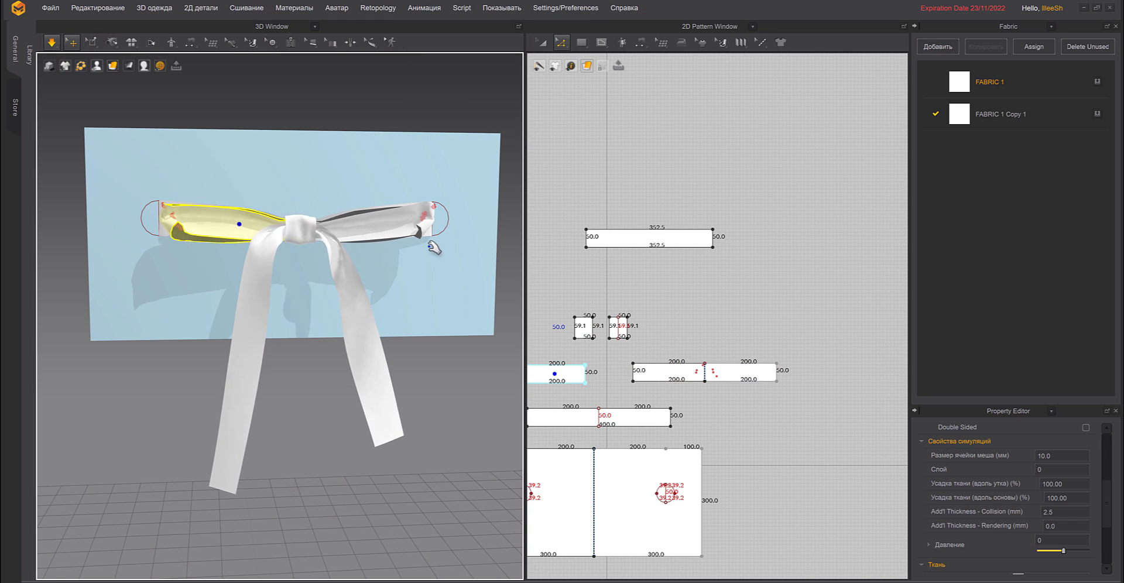
pyautogui.press('space')
# Delete the pins from both bow loops and simulate the bow without them.
pyautogui.rightClick(421, 216)
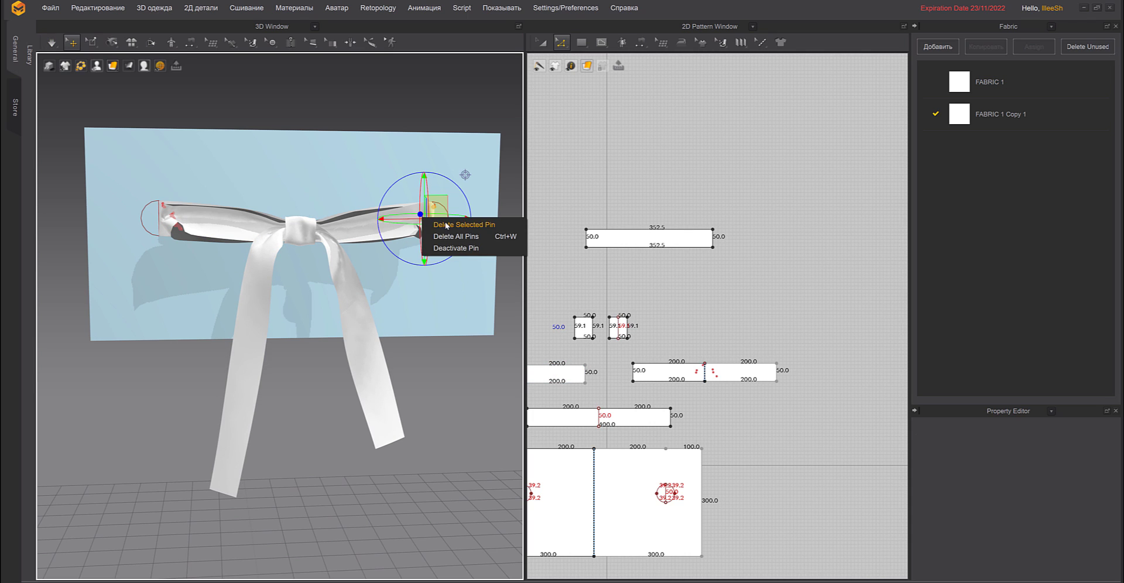
pyautogui.click(446, 225)
pyautogui.rightClick(174, 216)
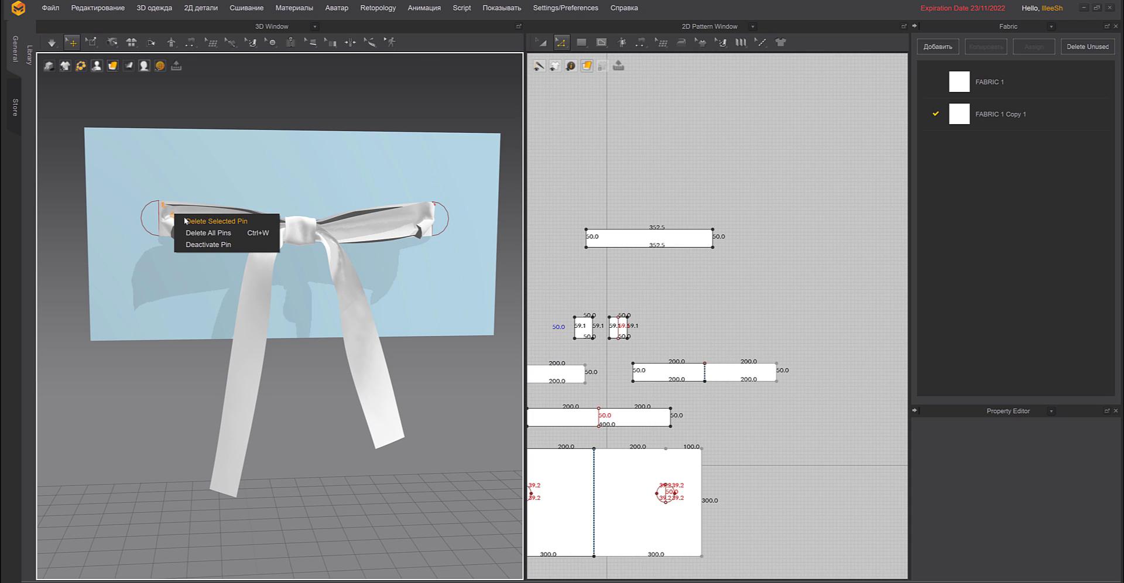
pyautogui.click(213, 232)
pyautogui.press('space')
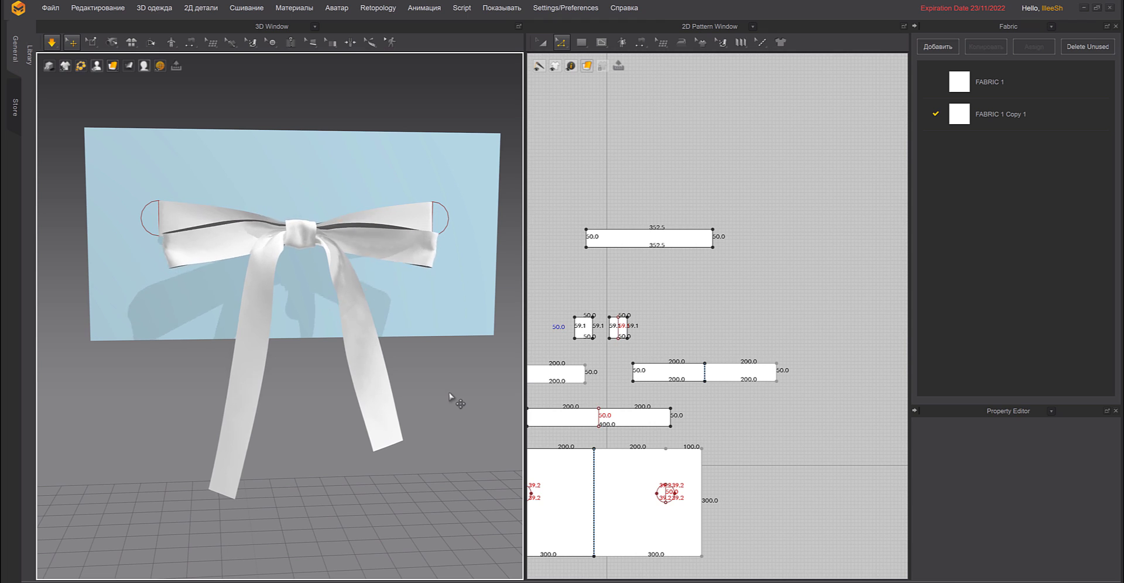
pyautogui.press('space')
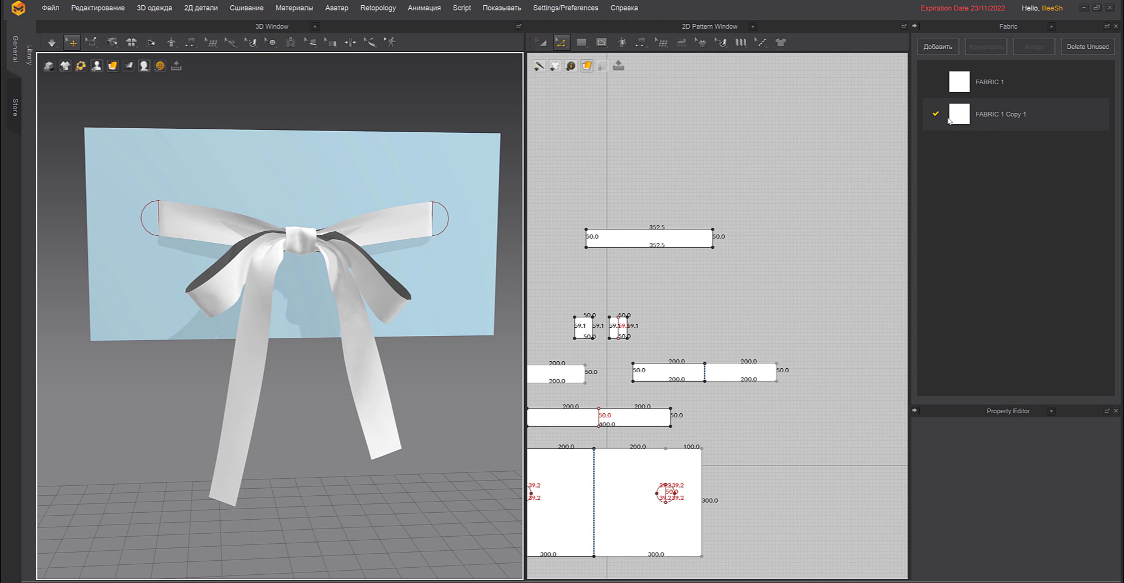
# Pin the outer corners of the two lower loops with Pin (Box) and pull the pinned corners upward during simulation.
pyautogui.click(91, 42)
pyautogui.click(114, 110)
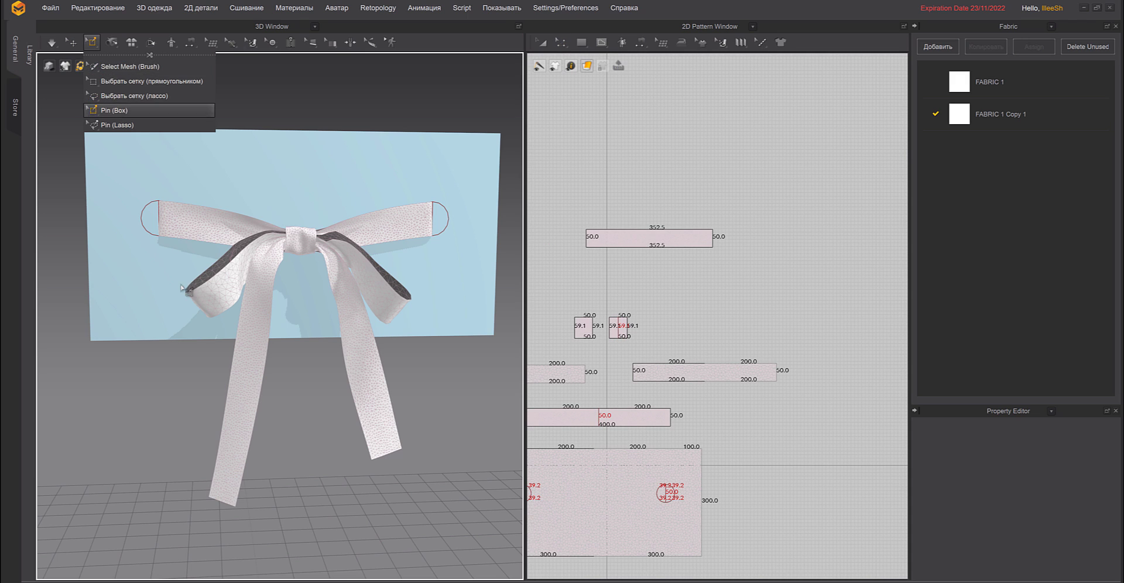
pyautogui.click(405, 289)
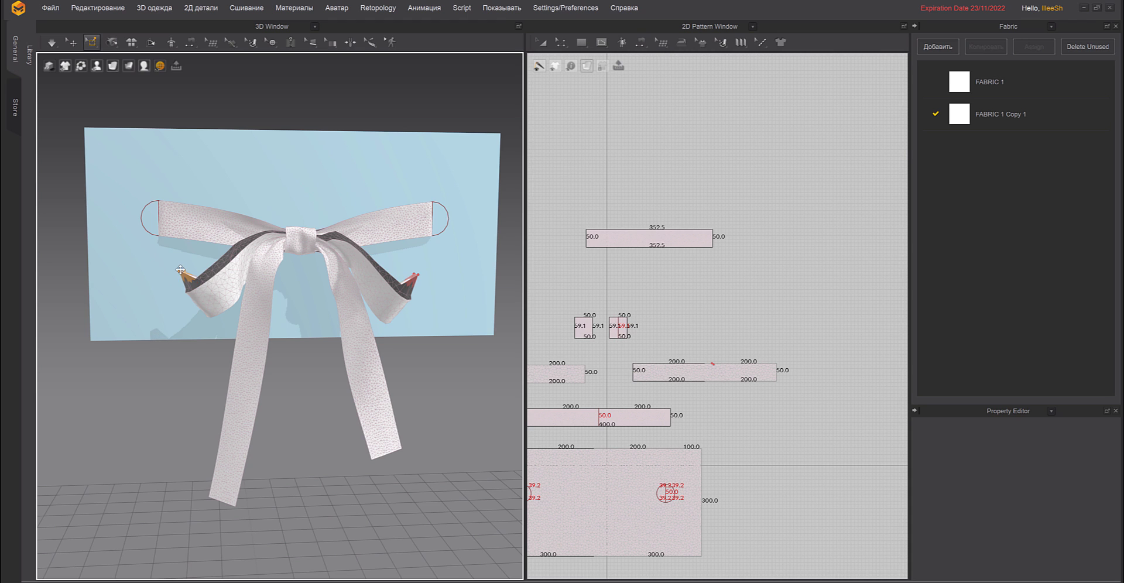
pyautogui.press('space')
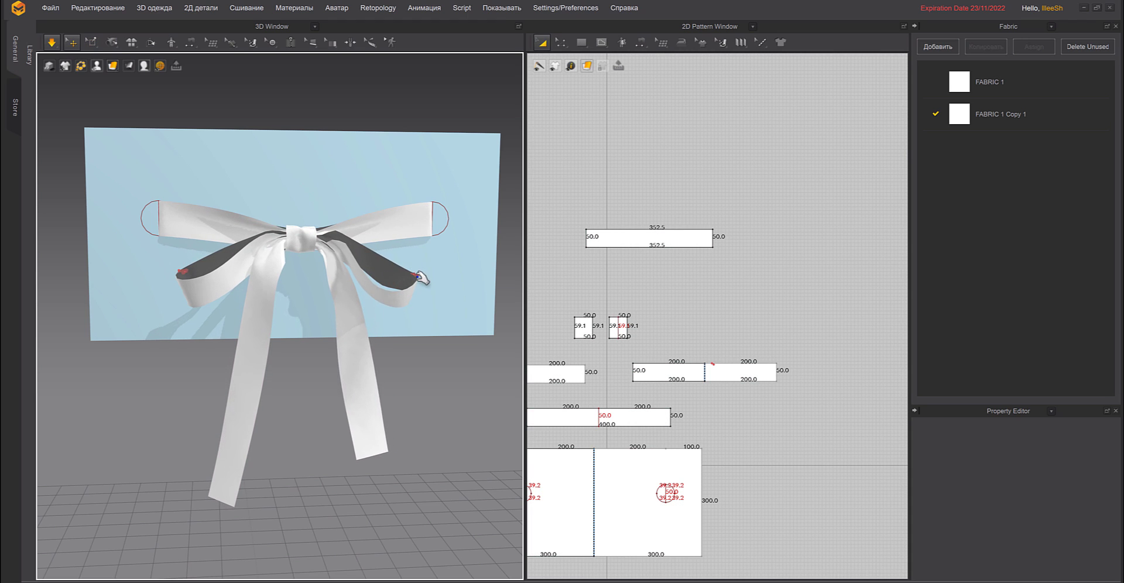
pyautogui.moveTo(419, 277); pyautogui.dragTo(433, 253)
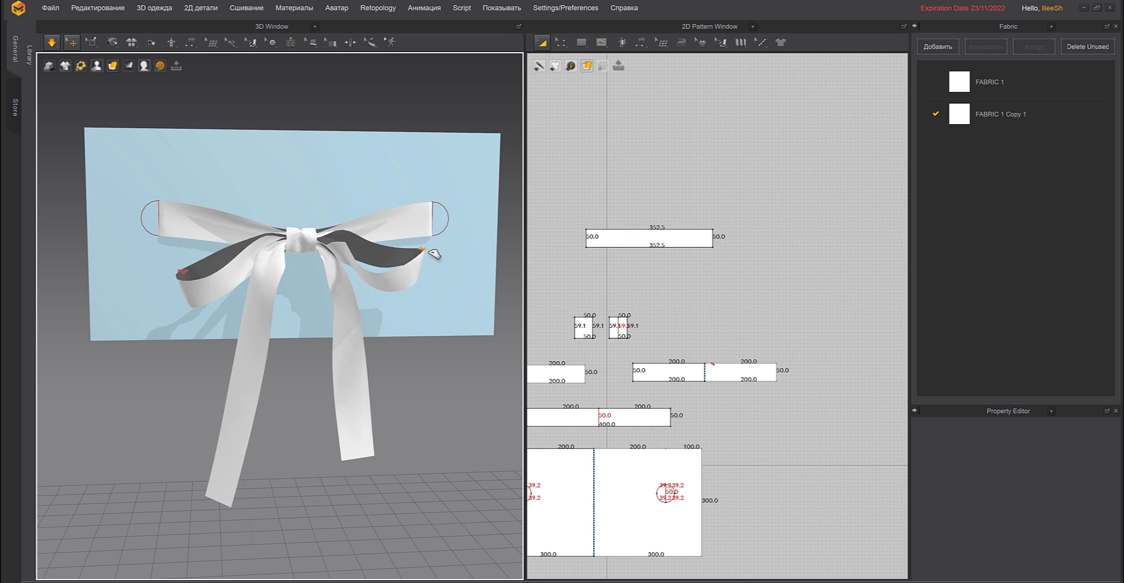
pyautogui.moveTo(179, 271); pyautogui.dragTo(185, 261)
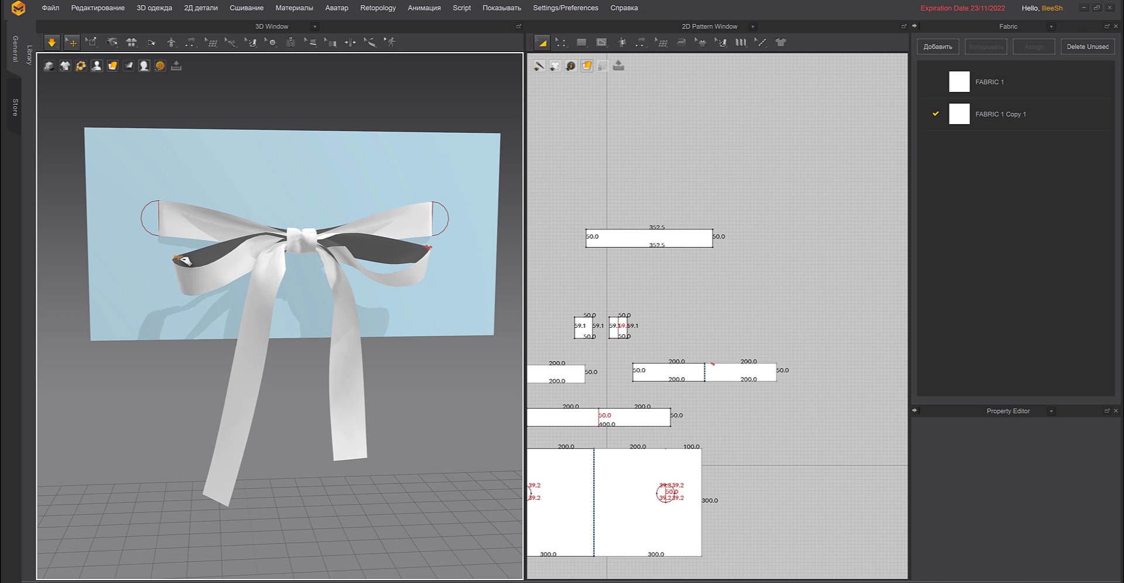
pyautogui.press('space')
# Assign FABRIC 1 Copy 1 to the two lower loop patterns.
pyautogui.moveTo(699, 273); pyautogui.dragTo(761, 217, button='middle')
pyautogui.click(539, 47)
pyautogui.scroll(-3, 732, 246)
pyautogui.moveTo(562, 230); pyautogui.dragTo(836, 262)
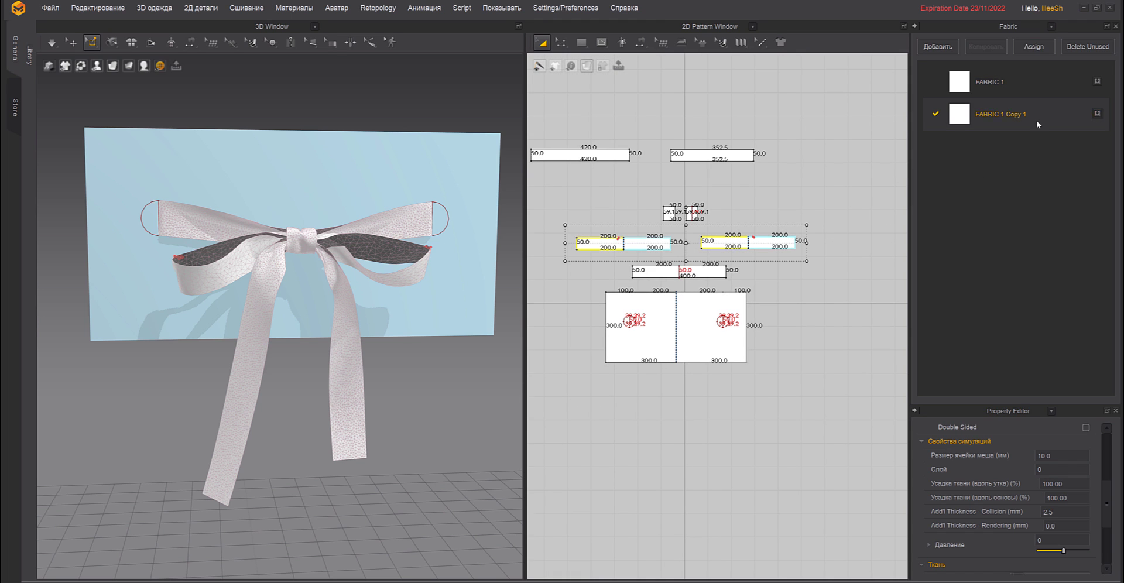
# Simulate the bow and slightly adjust the pinned corner of the right lower loop, then stop simulating.
pyautogui.press('space')
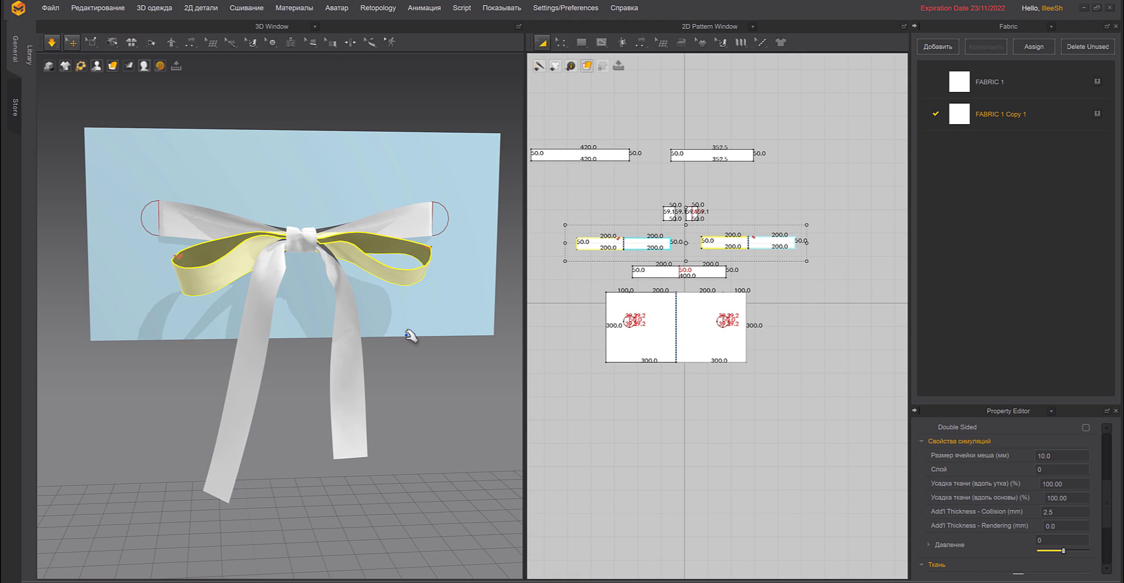
pyautogui.moveTo(432, 248); pyautogui.dragTo(429, 249)
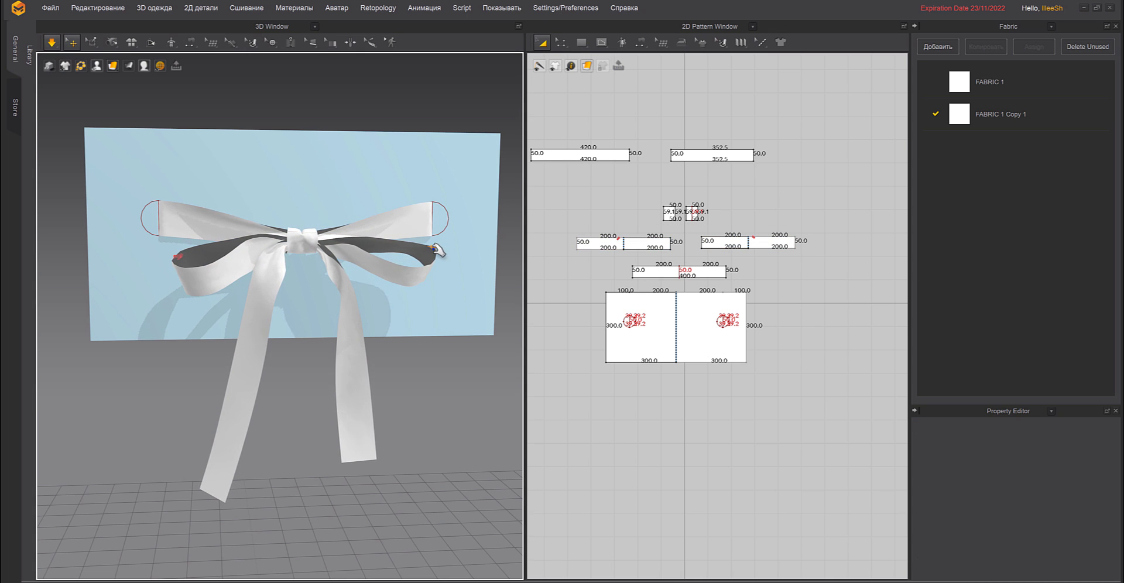
pyautogui.press('space')
# Set the mesh particle distance of all bow and tail patterns, excluding the panel, to 3 mm.
pyautogui.moveTo(399, 282)
pyautogui.mouseDown(button='right')
pyautogui.moveTo(427, 279)
pyautogui.moveTo(382, 274)
pyautogui.mouseUp(button='right')
pyautogui.click(542, 42)
pyautogui.scroll(-3, 609, 143)
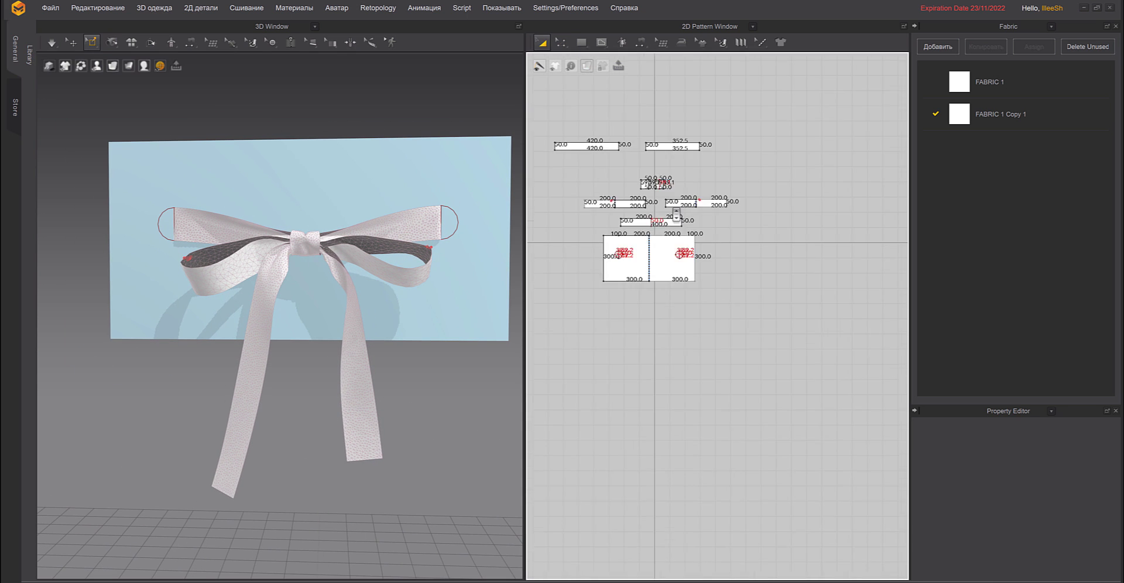
pyautogui.moveTo(564, 124); pyautogui.dragTo(761, 246)
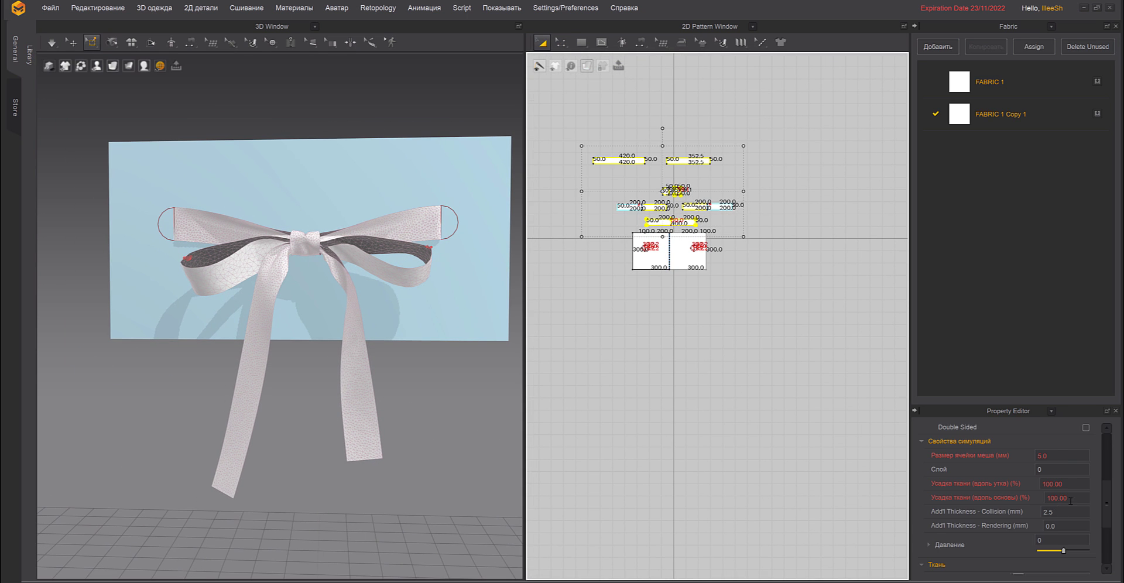
pyautogui.click(1057, 460)
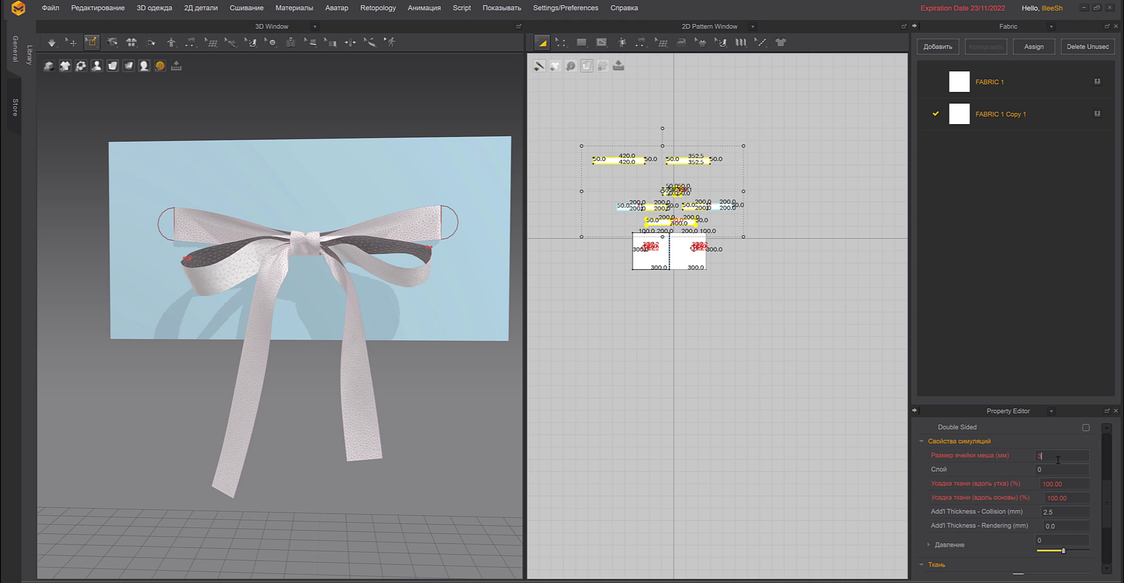
pyautogui.press('Return')
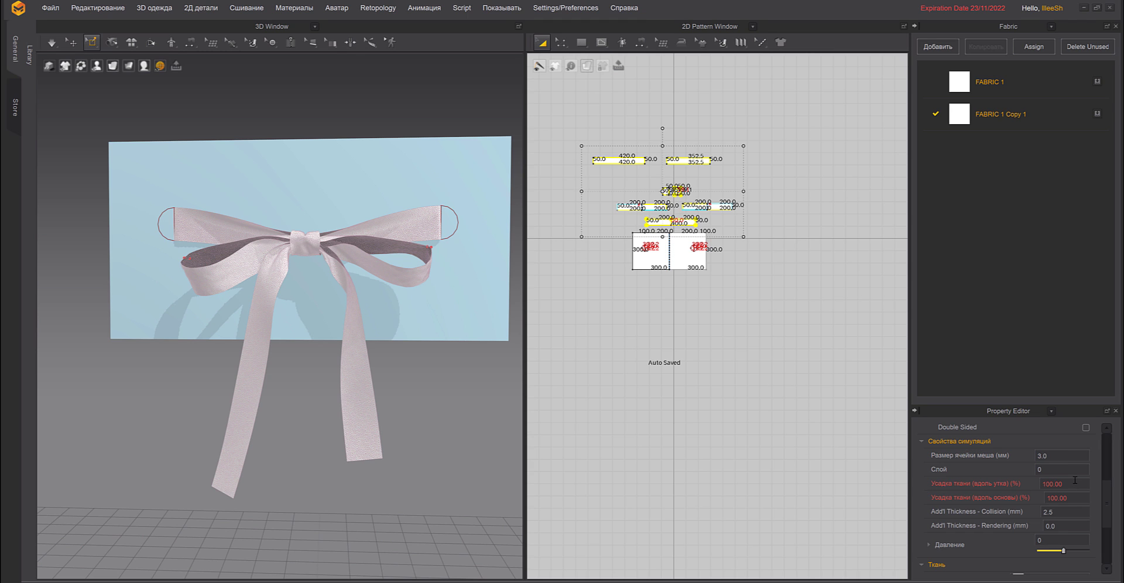
pyautogui.scroll(3, 354, 253)
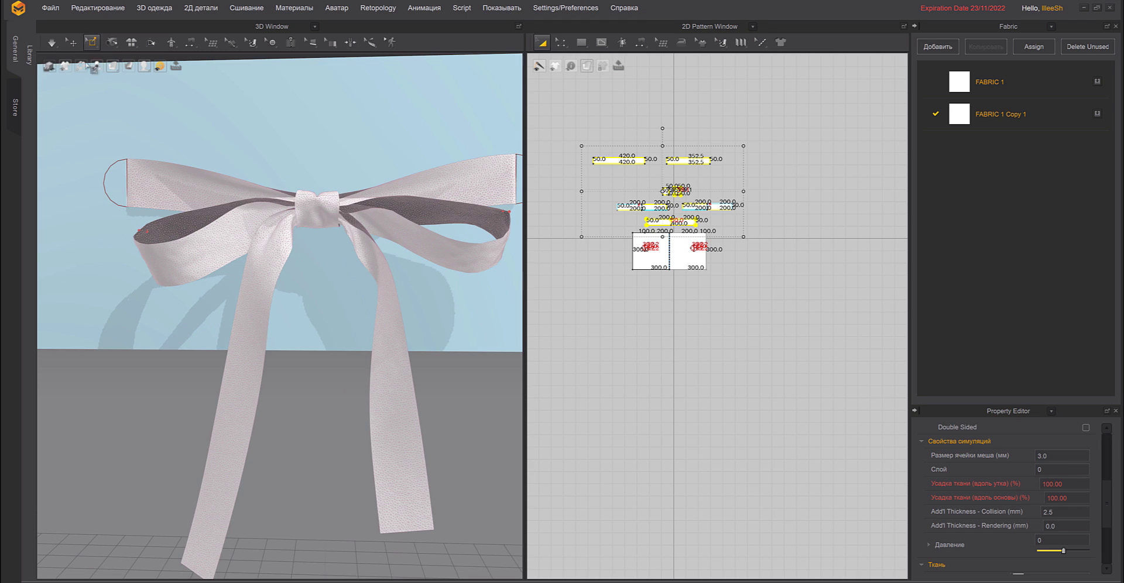
# Select all patterns and simulate the bow to settle it with the refined mesh.
pyautogui.click(71, 42)
pyautogui.hotkey('ctrl', 'a')
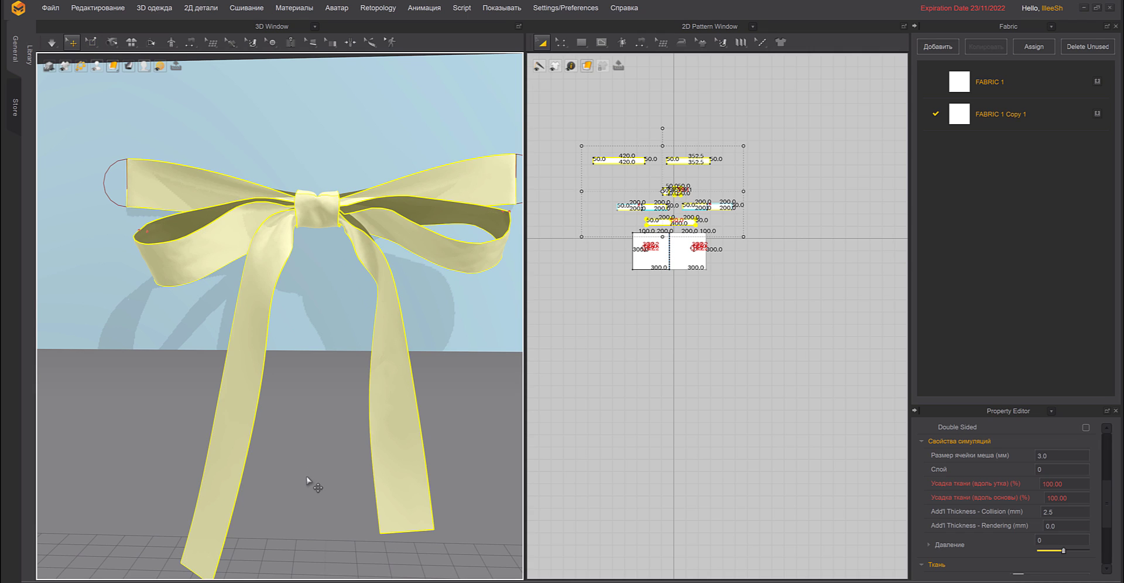
pyautogui.press('space')
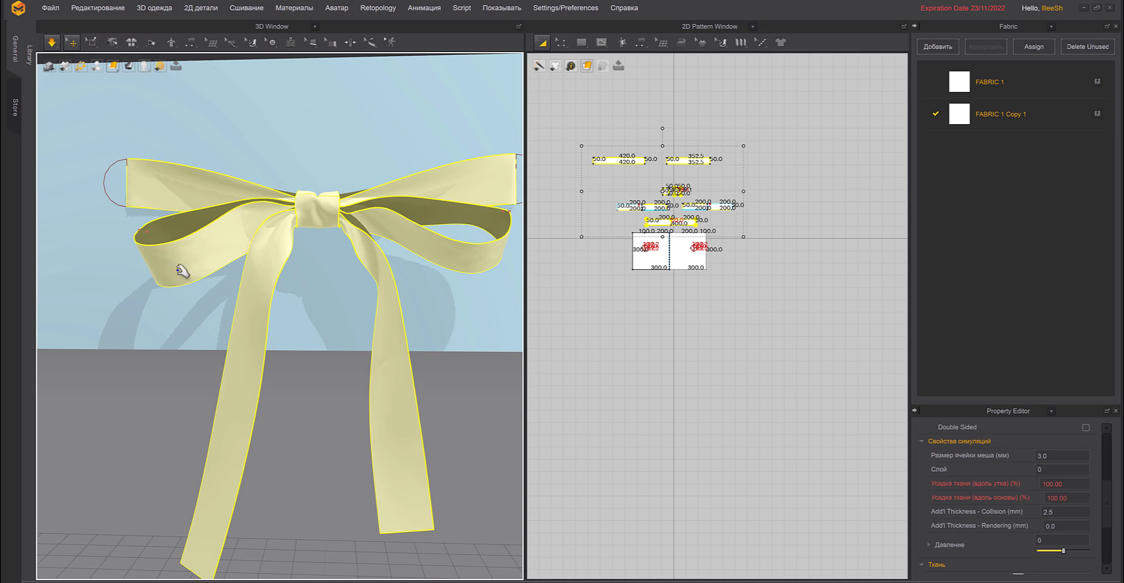
pyautogui.press('space')
pyautogui.rightClick(150, 233)
pyautogui.click(182, 239)
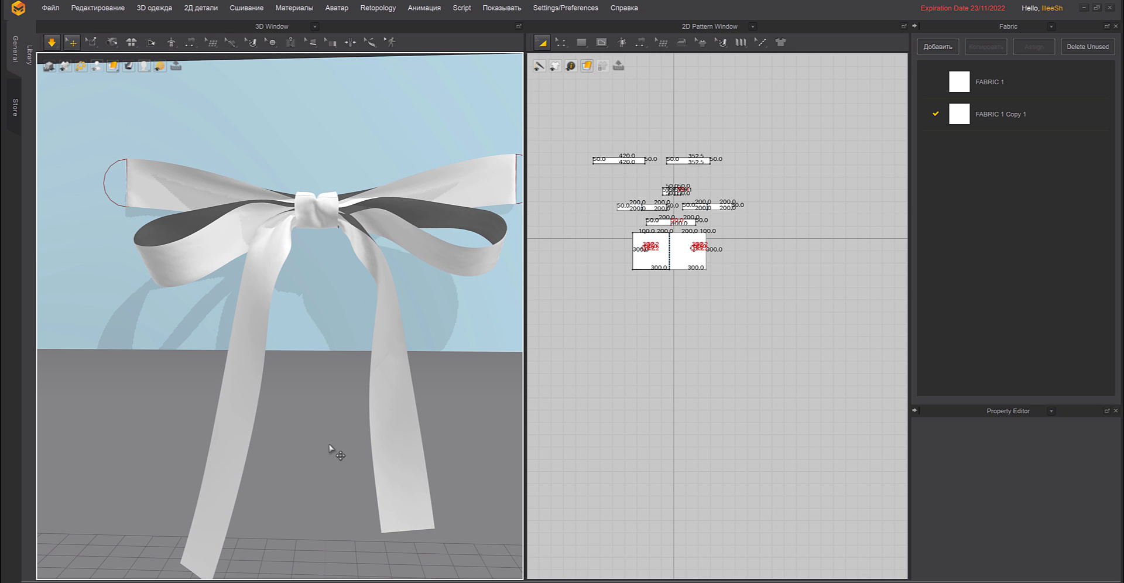
# Deactivate the seam joining the middle line of the second centre wrap pattern to the middle line of the 400 mm strip.
pyautogui.moveTo(339, 442); pyautogui.dragTo(296, 452, button='right')
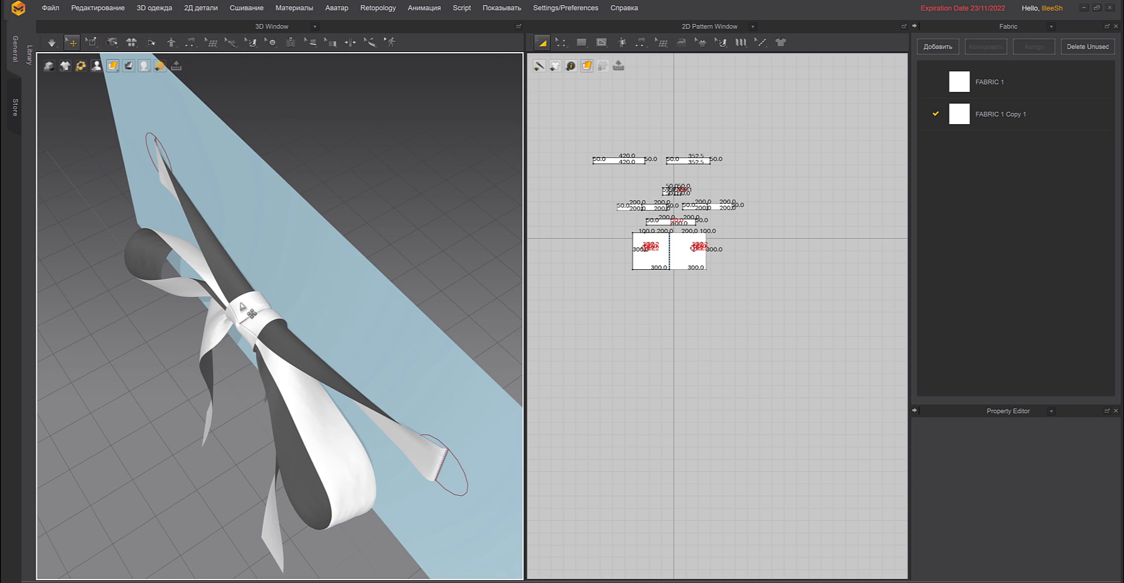
pyautogui.scroll(5, 243, 305)
pyautogui.scroll(8, 700, 226)
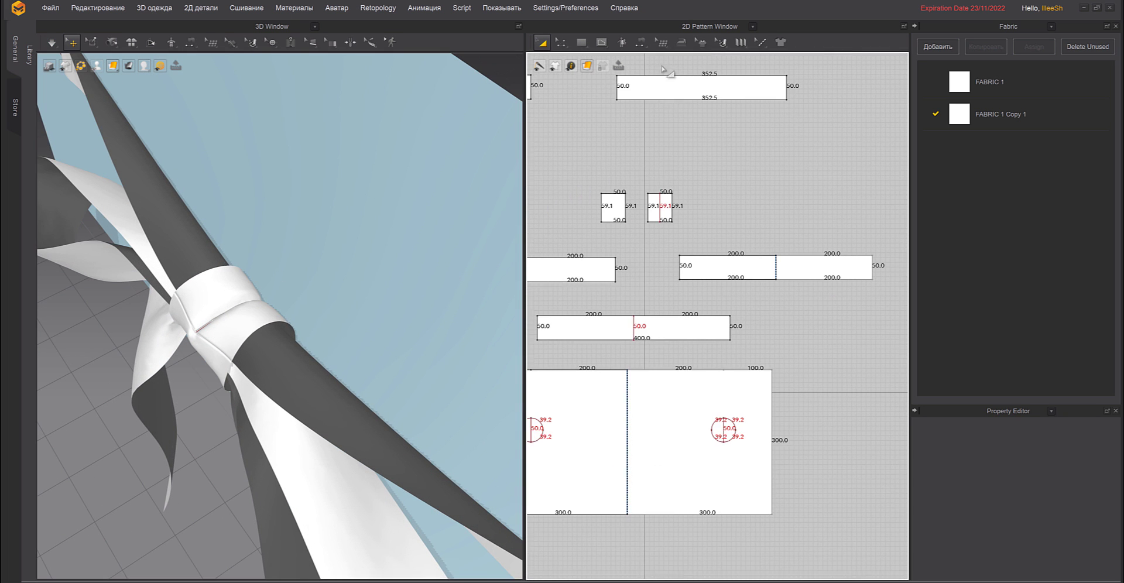
pyautogui.click(642, 42)
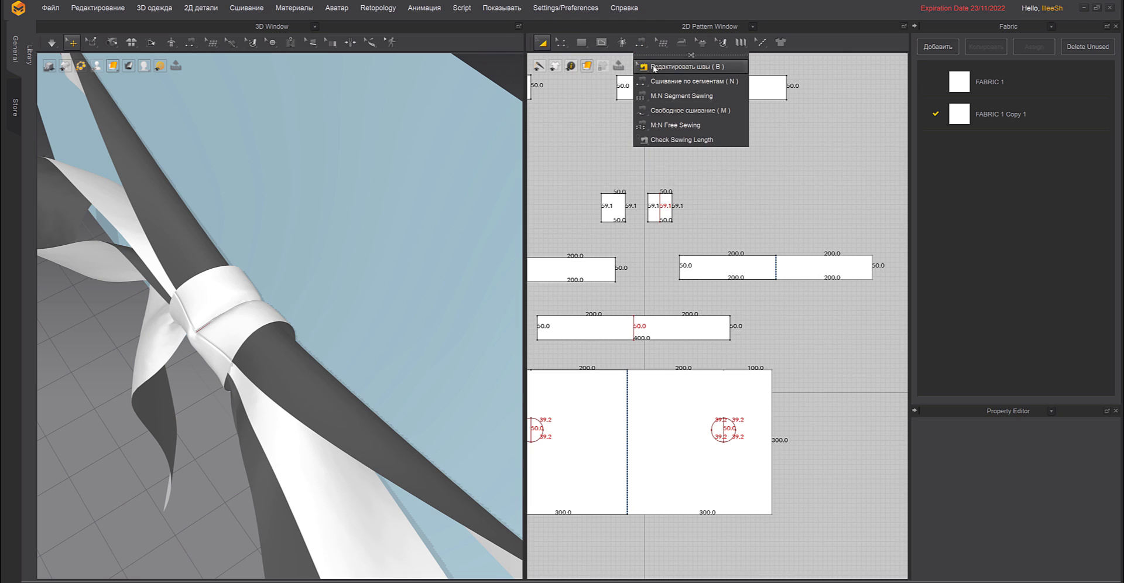
pyautogui.click(668, 213)
pyautogui.rightClick(660, 207)
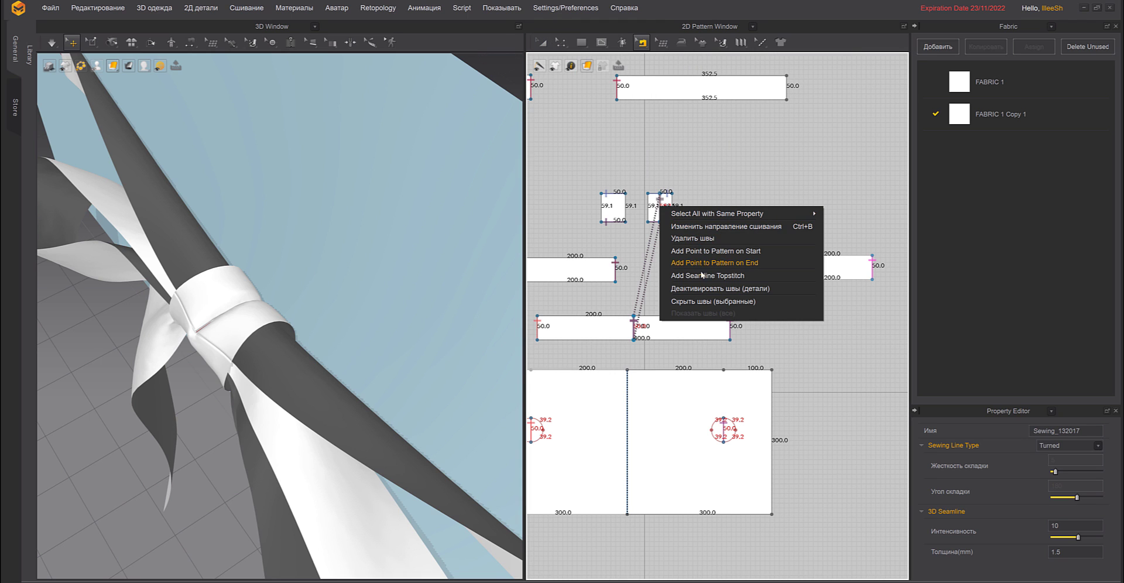
pyautogui.click(708, 288)
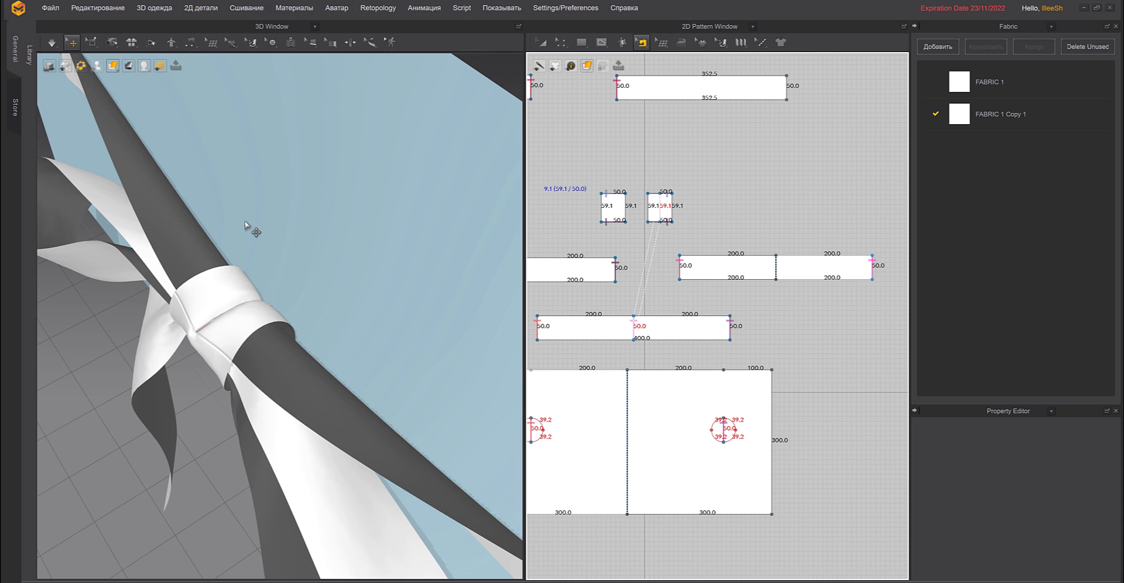
# Run short simulations so the centre wrap relaxes without the deactivated seam.
pyautogui.press('space')
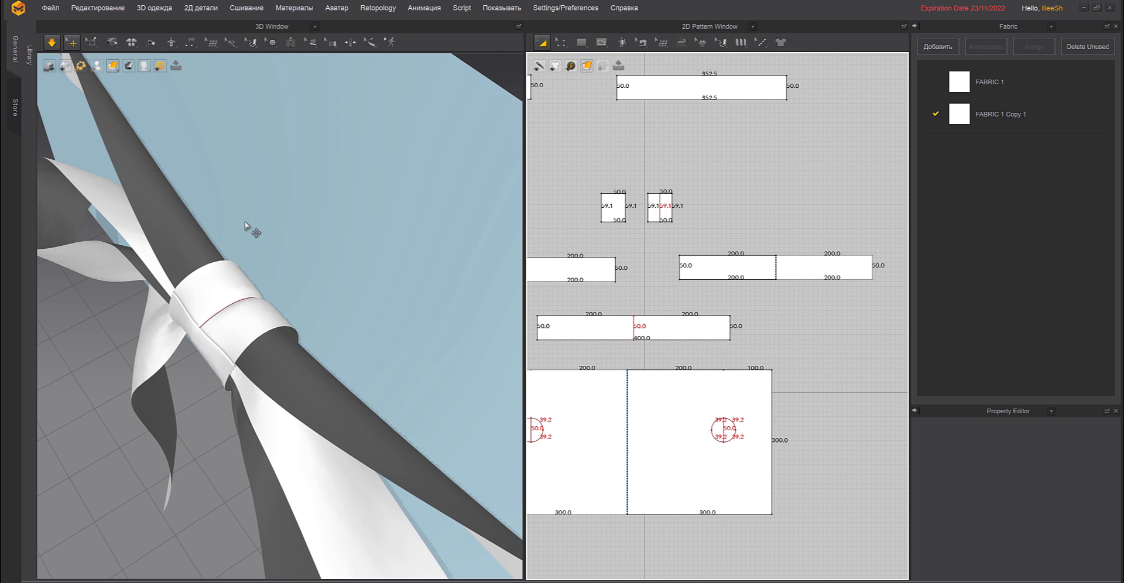
pyautogui.press('space')
pyautogui.moveTo(251, 233); pyautogui.dragTo(321, 181, button='right')
pyautogui.moveTo(321, 181); pyautogui.dragTo(317, 263, button='middle')
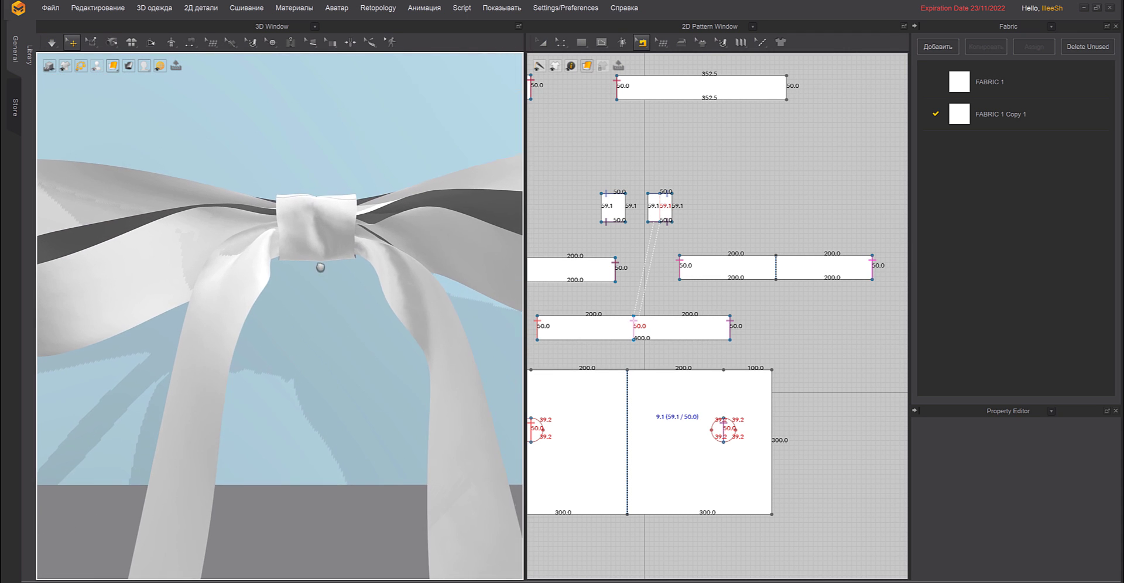
pyautogui.scroll(1, 334, 232)
pyautogui.press('space')
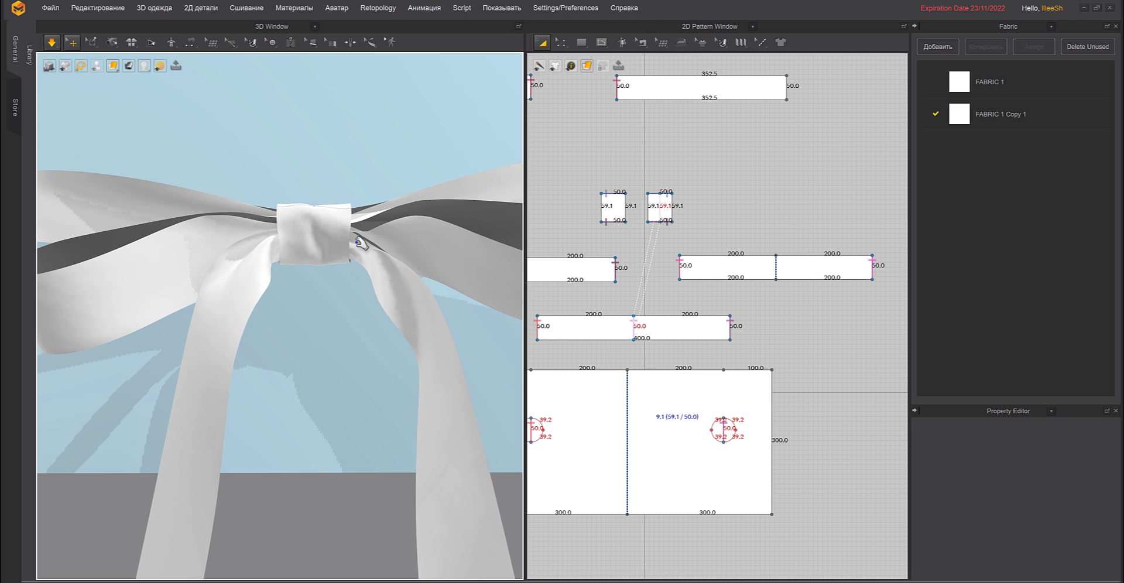
pyautogui.press('space')
# Duplicate FABRIC 1 and assign the resulting FABRIC 1 Copy 2 to both centre wrap patterns.
pyautogui.click(346, 242)
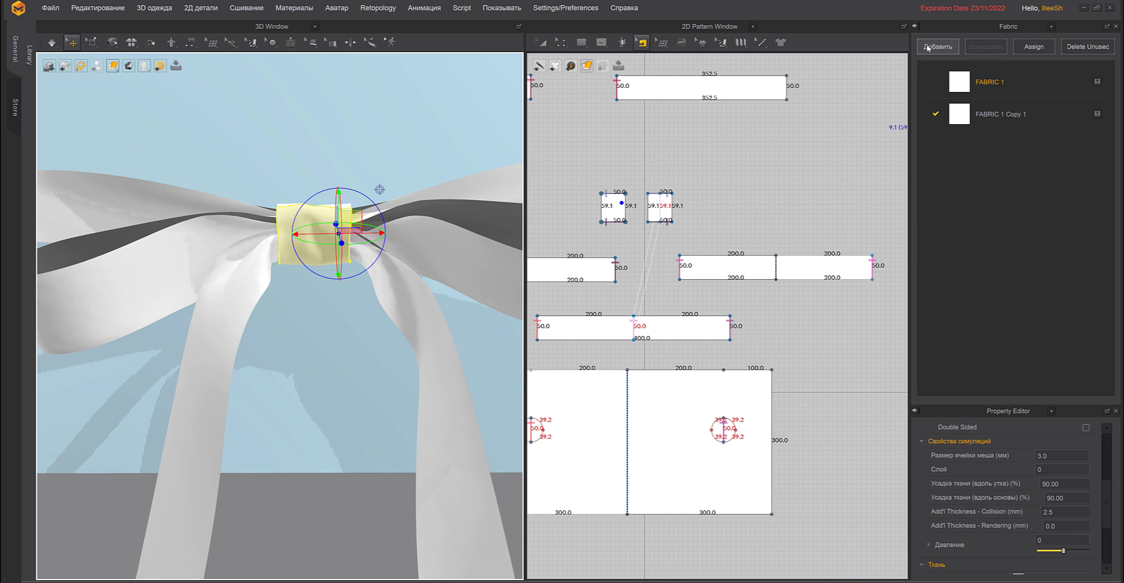
pyautogui.click(561, 43)
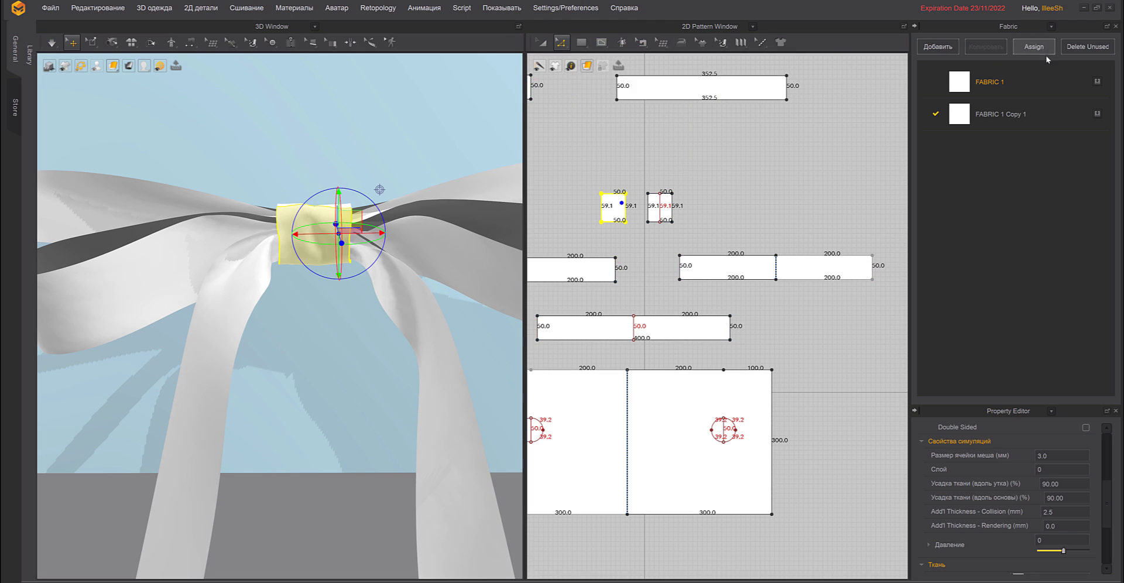
pyautogui.click(1010, 79)
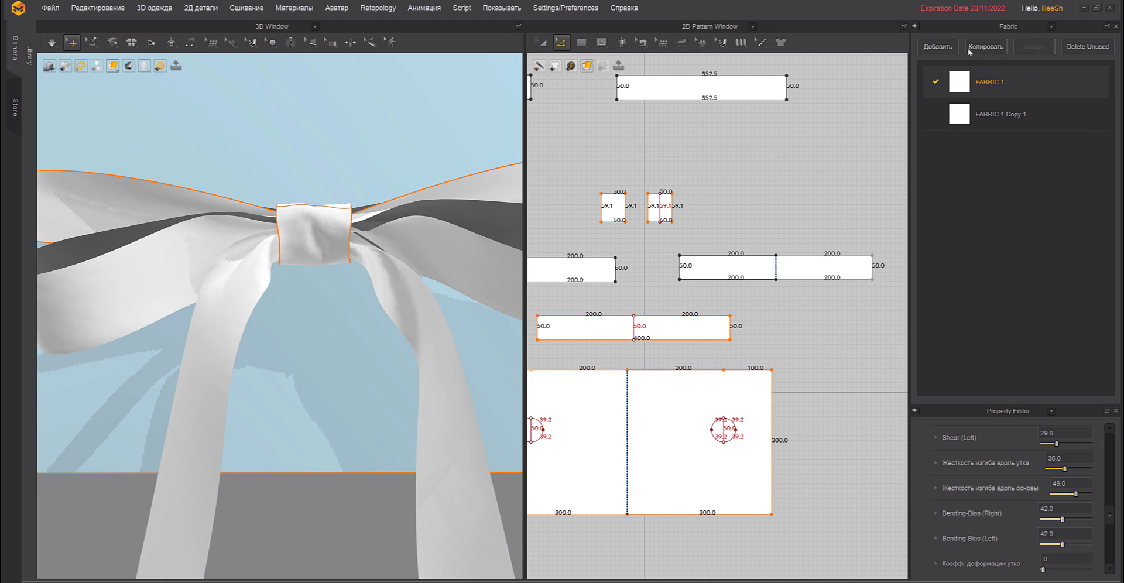
pyautogui.click(969, 50)
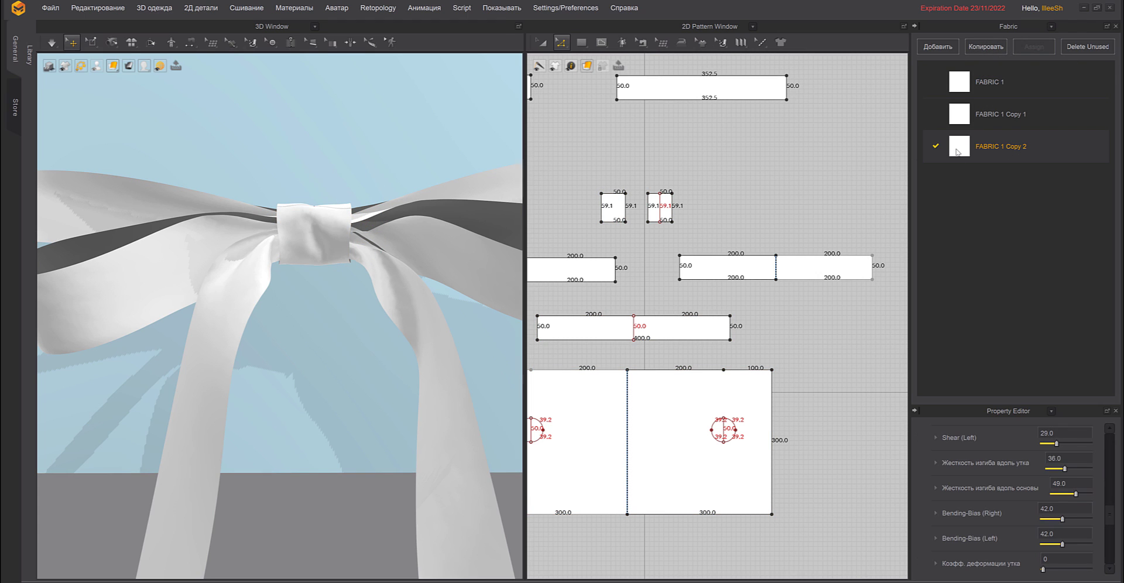
pyautogui.moveTo(569, 163); pyautogui.dragTo(715, 242)
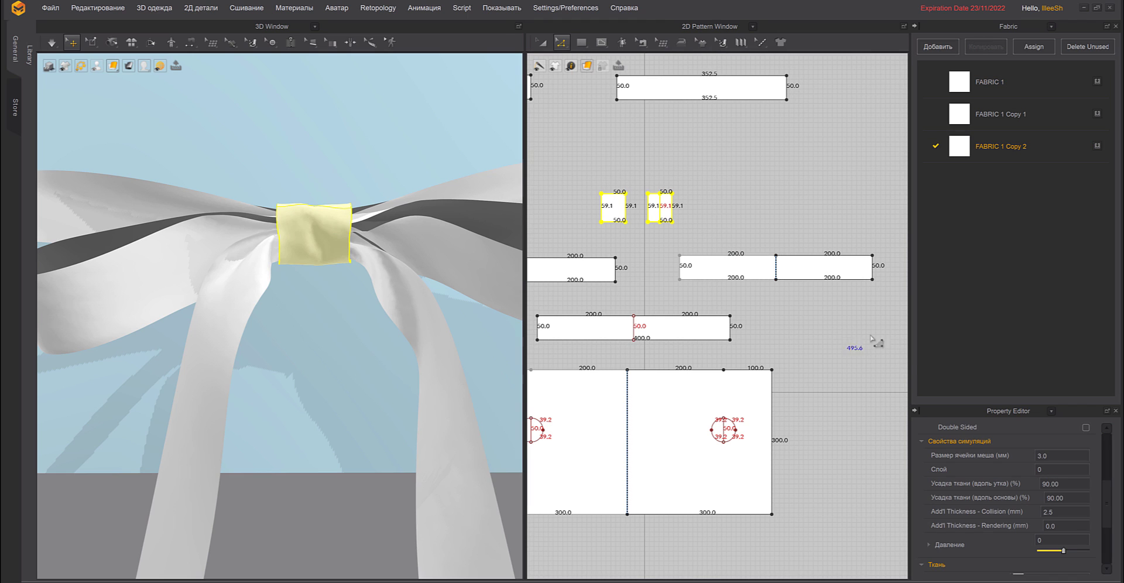
# Set the weft bending stiffness of FABRIC 1 Copy 2 to 20 and simulate the bow.
pyautogui.click(998, 151)
pyautogui.scroll(-4, 1041, 539)
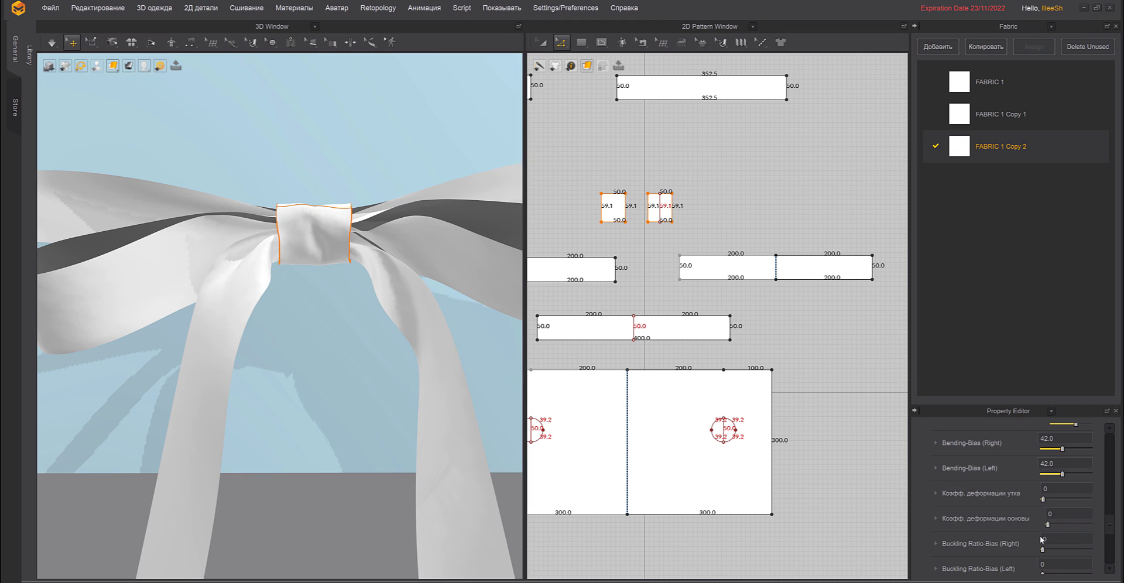
pyautogui.scroll(4, 1041, 539)
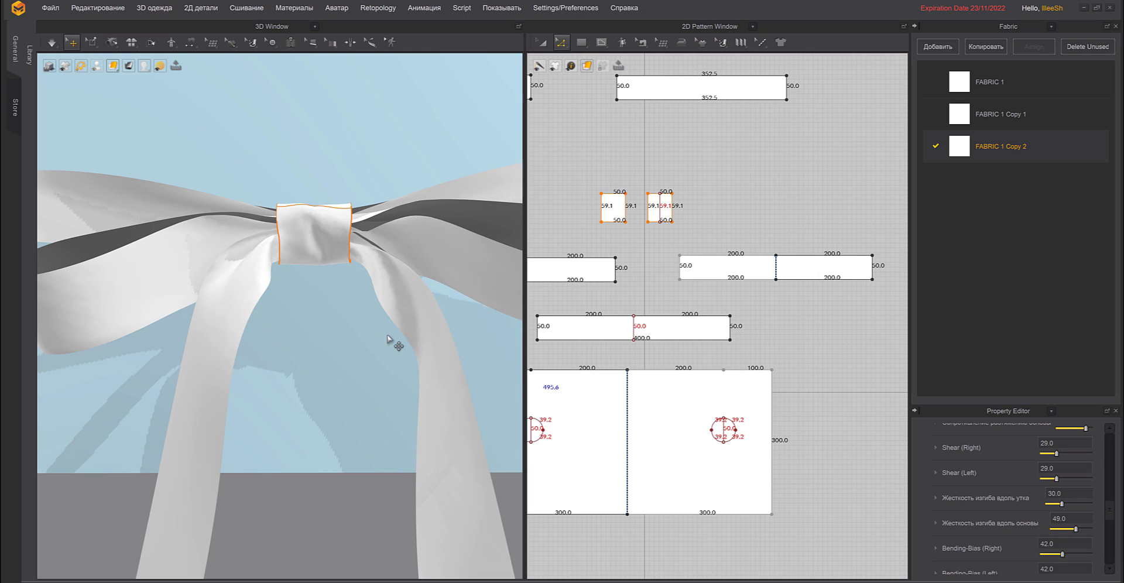
pyautogui.click(301, 217)
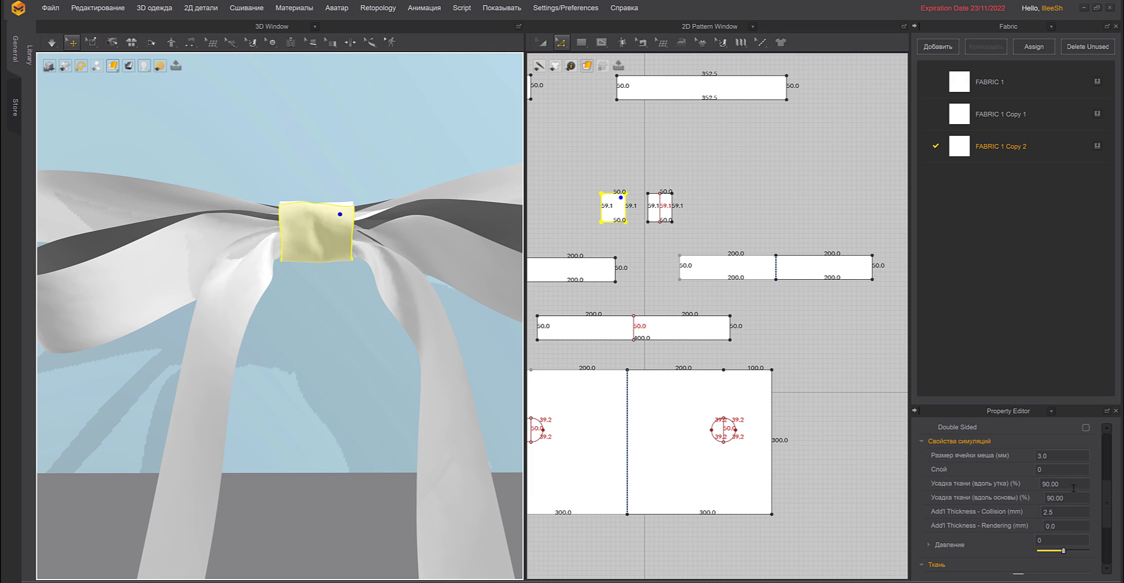
pyautogui.click(1018, 153)
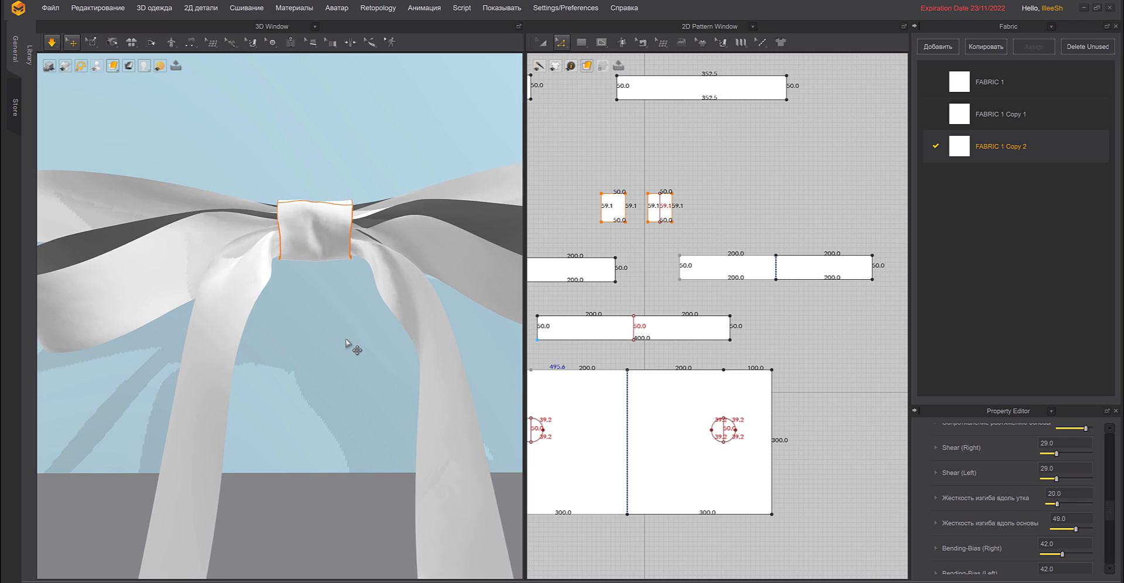
pyautogui.scroll(-5, 347, 346)
pyautogui.press('space')
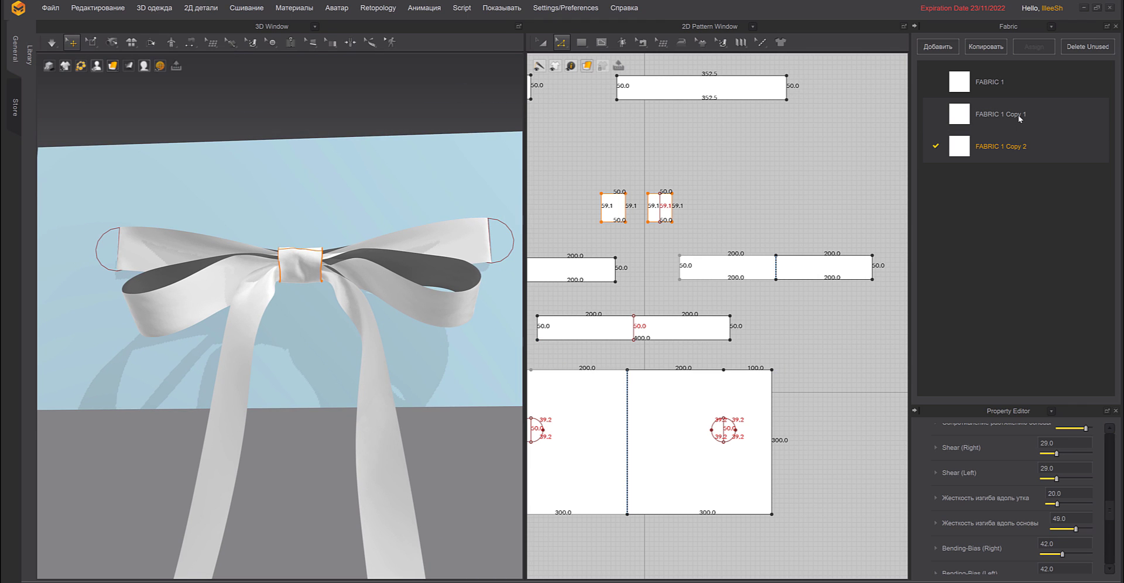
# Set the weft bending stiffness of FABRIC 1 Copy 1 to 90 and simulate the loops and tails.
pyautogui.click(1018, 118)
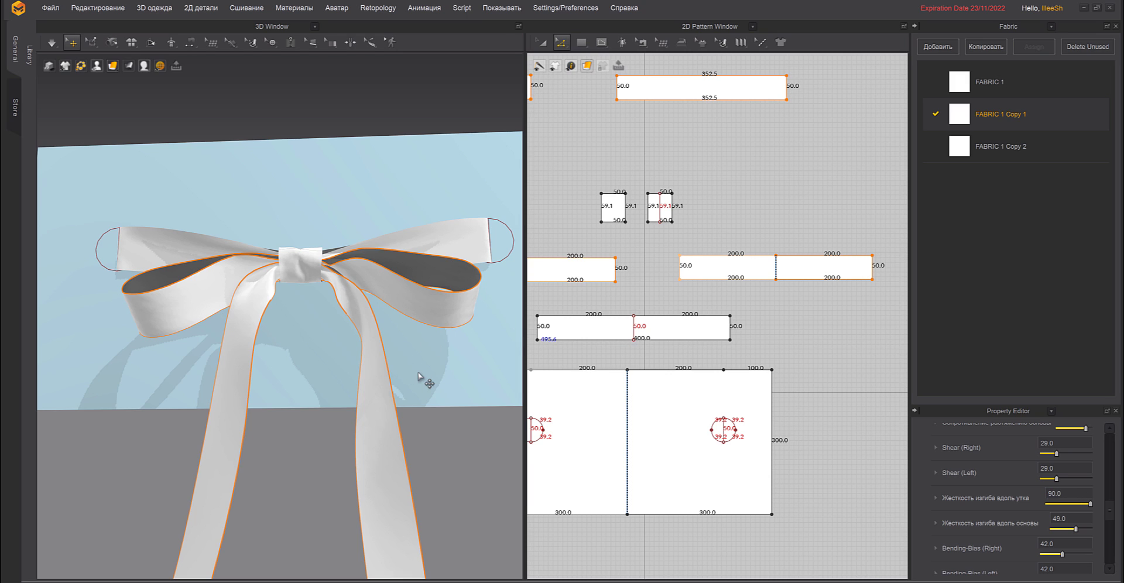
pyautogui.press('space')
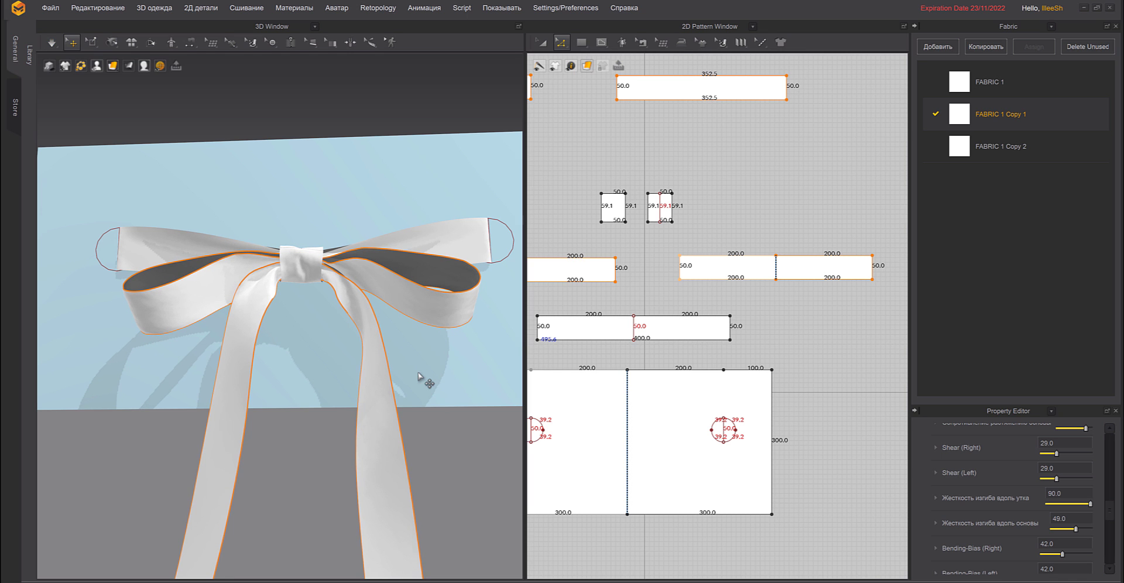
pyautogui.moveTo(429, 391)
pyautogui.mouseDown(button='right')
pyautogui.moveTo(456, 391)
pyautogui.moveTo(397, 391)
pyautogui.moveTo(444, 396)
pyautogui.moveTo(423, 394)
pyautogui.moveTo(433, 410)
pyautogui.moveTo(430, 394)
pyautogui.mouseUp(button='right')
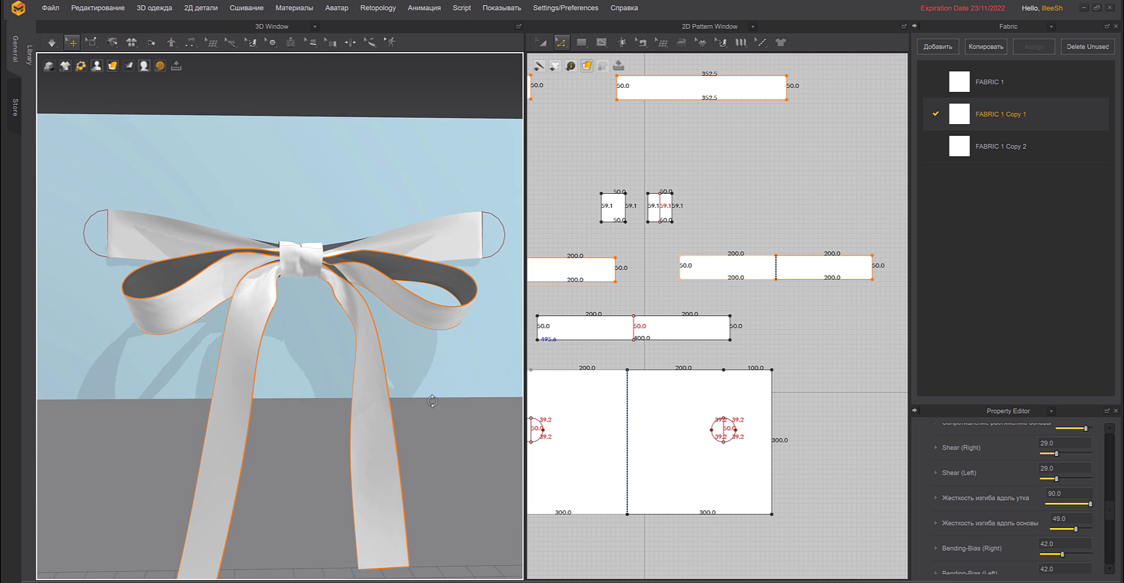
# Show the bow as a thick textured surface and hide the internal lines in the 3D view.
pyautogui.click(102, 47)
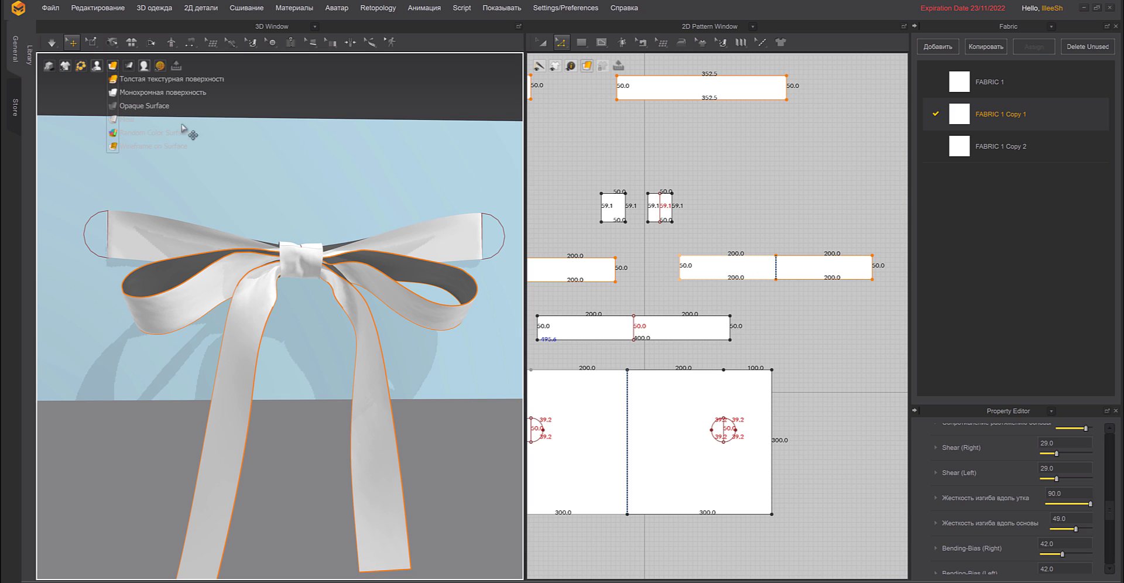
pyautogui.click(364, 127)
pyautogui.moveTo(384, 161); pyautogui.dragTo(375, 173, button='right')
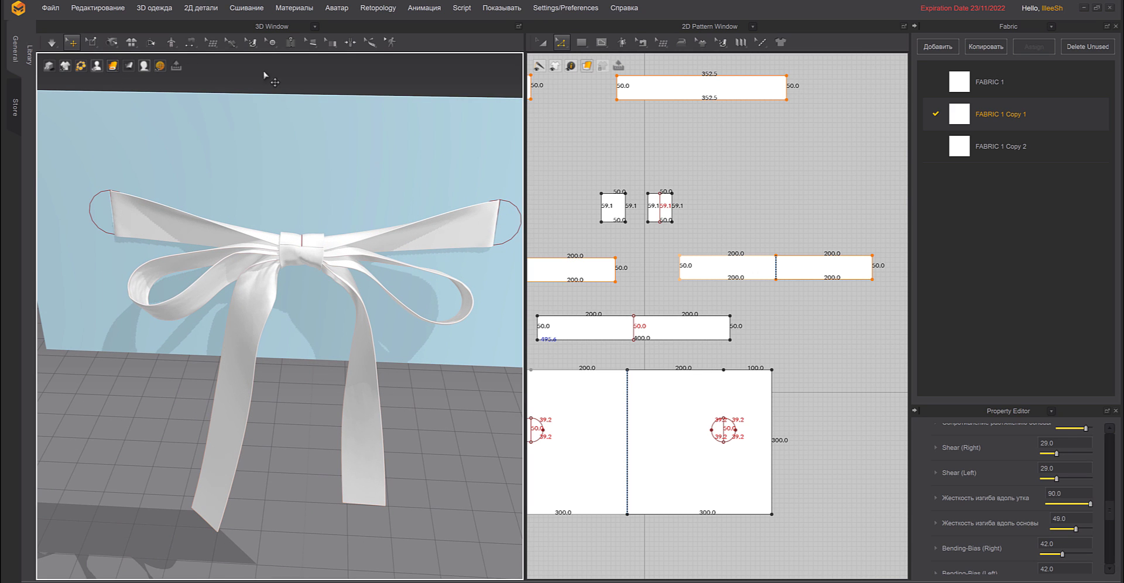
pyautogui.click(65, 65)
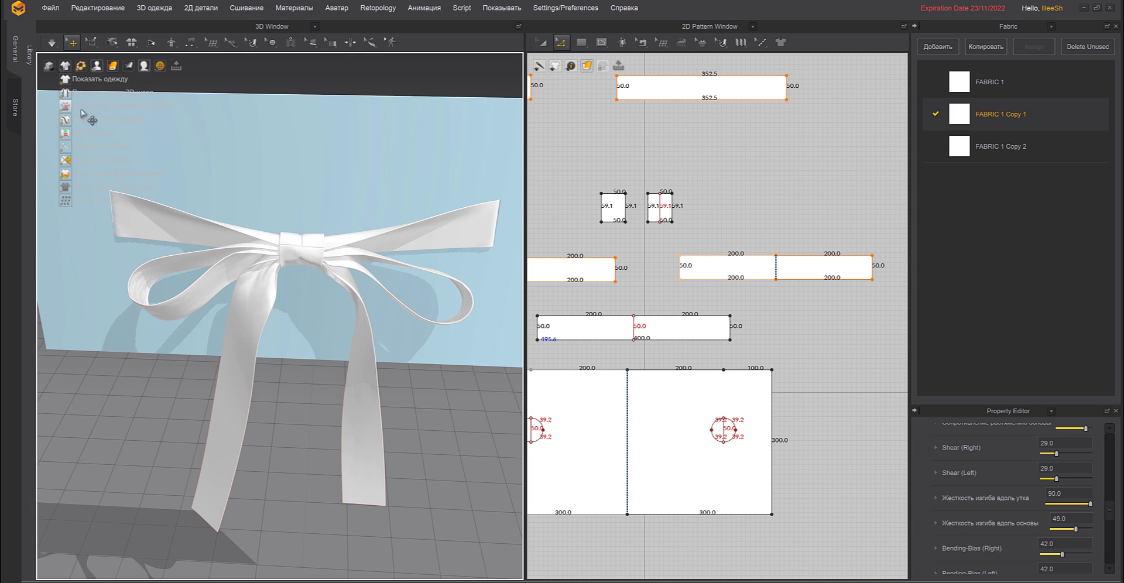
# Delete the vertical internal line from the second centre wrap pattern and simulate the bow briefly.
pyautogui.scroll(5, 785, 334)
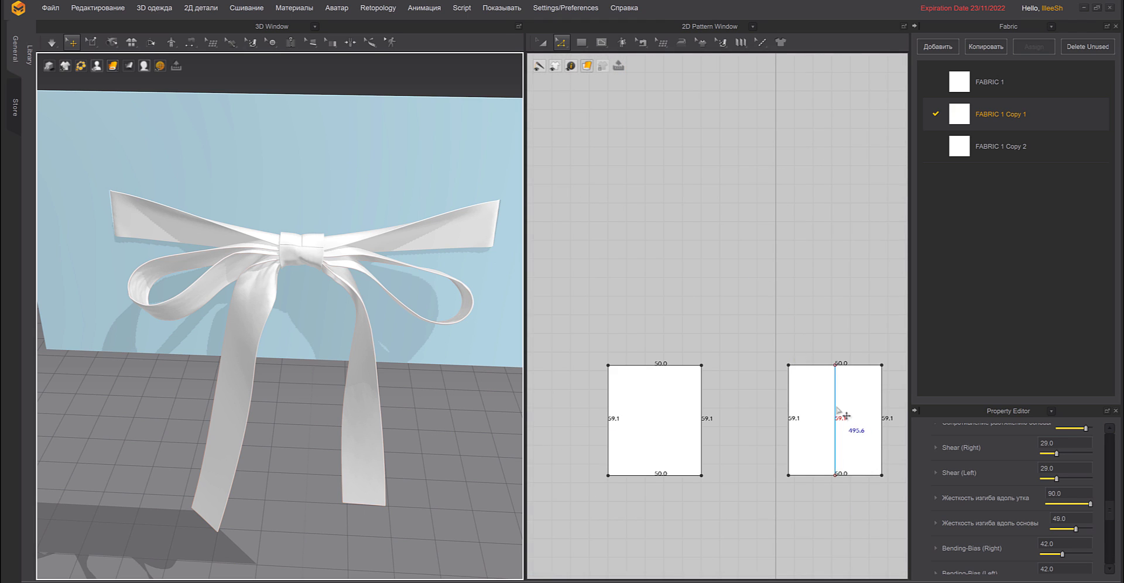
pyautogui.click(835, 408)
pyautogui.press('Delete')
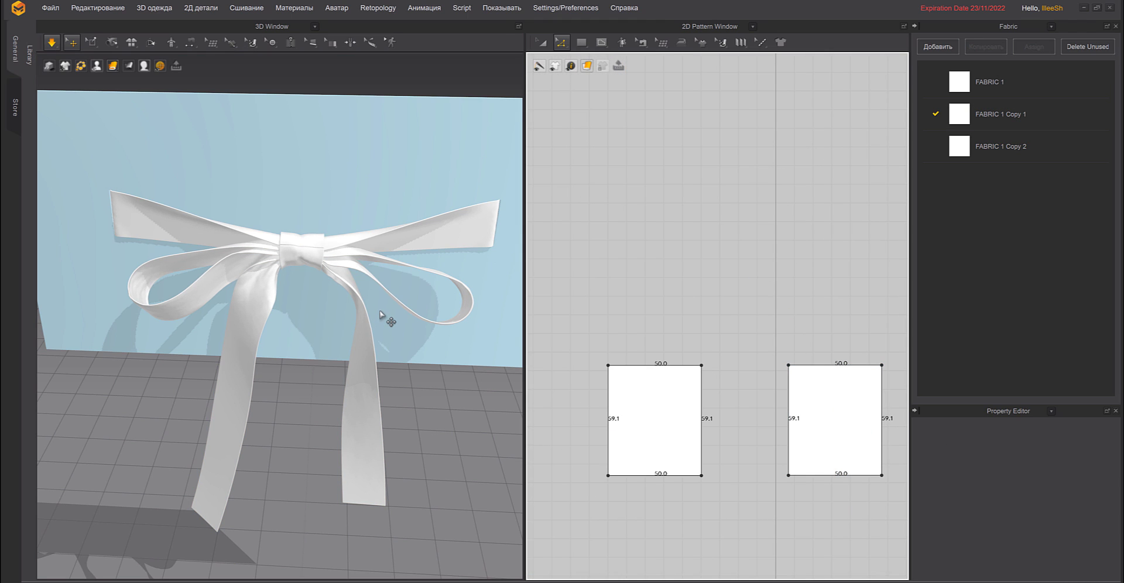
pyautogui.press('space')
# Delete the panel pattern behind the bow and check the freestanding bow from several angles.
pyautogui.press('2')
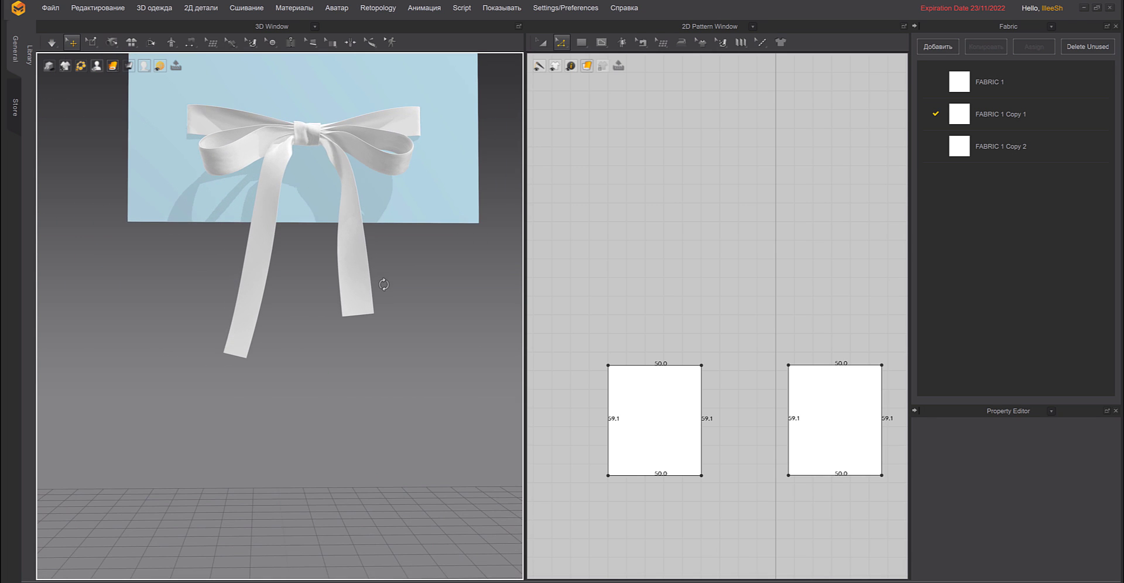
pyautogui.scroll(3, 336, 121)
pyautogui.moveTo(336, 122); pyautogui.dragTo(335, 276, button='middle')
pyautogui.scroll(-2, 336, 275)
pyautogui.moveTo(329, 281)
pyautogui.mouseDown(button='right')
pyautogui.moveTo(325, 291)
pyautogui.moveTo(384, 290)
pyautogui.moveTo(314, 289)
pyautogui.mouseUp(button='right')
pyautogui.click(391, 287)
pyautogui.press('Delete')
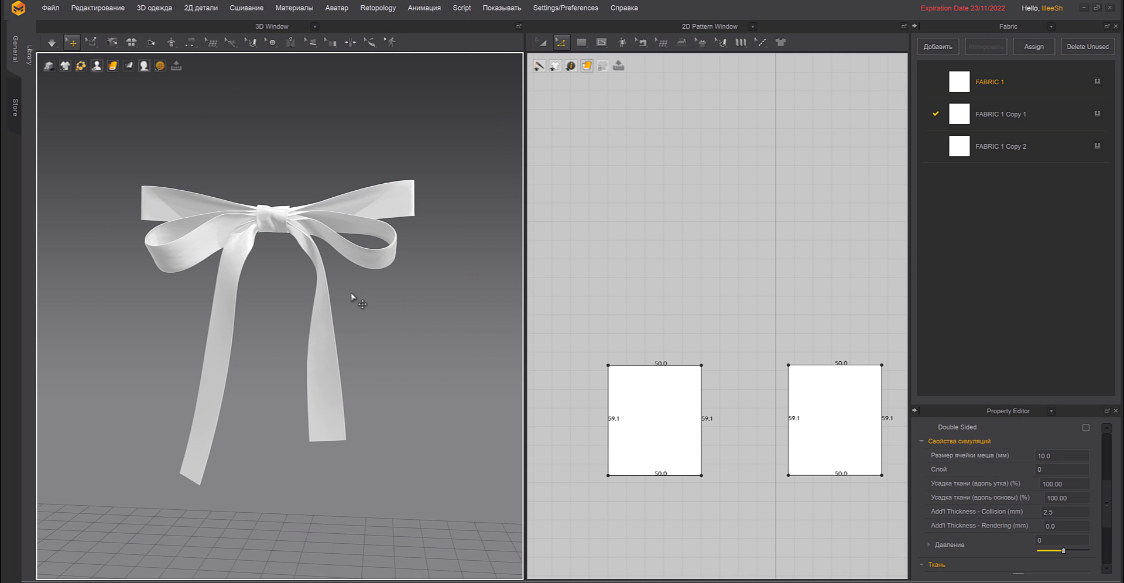
pyautogui.moveTo(414, 314); pyautogui.dragTo(213, 288, button='right')
pyautogui.scroll(4, 370, 313)
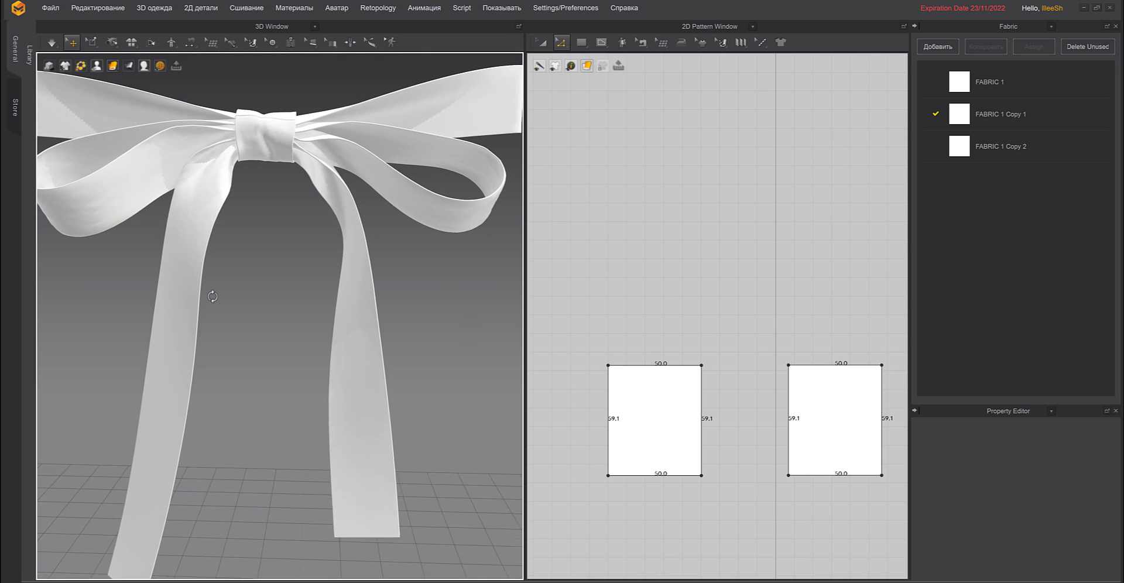
pyautogui.scroll(-5, 235, 312)
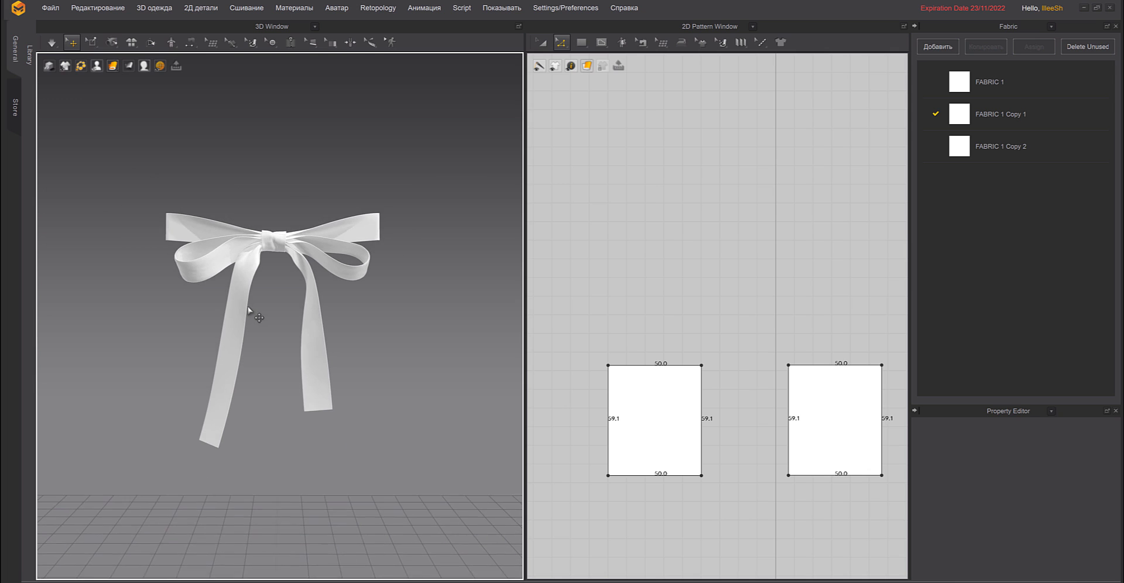